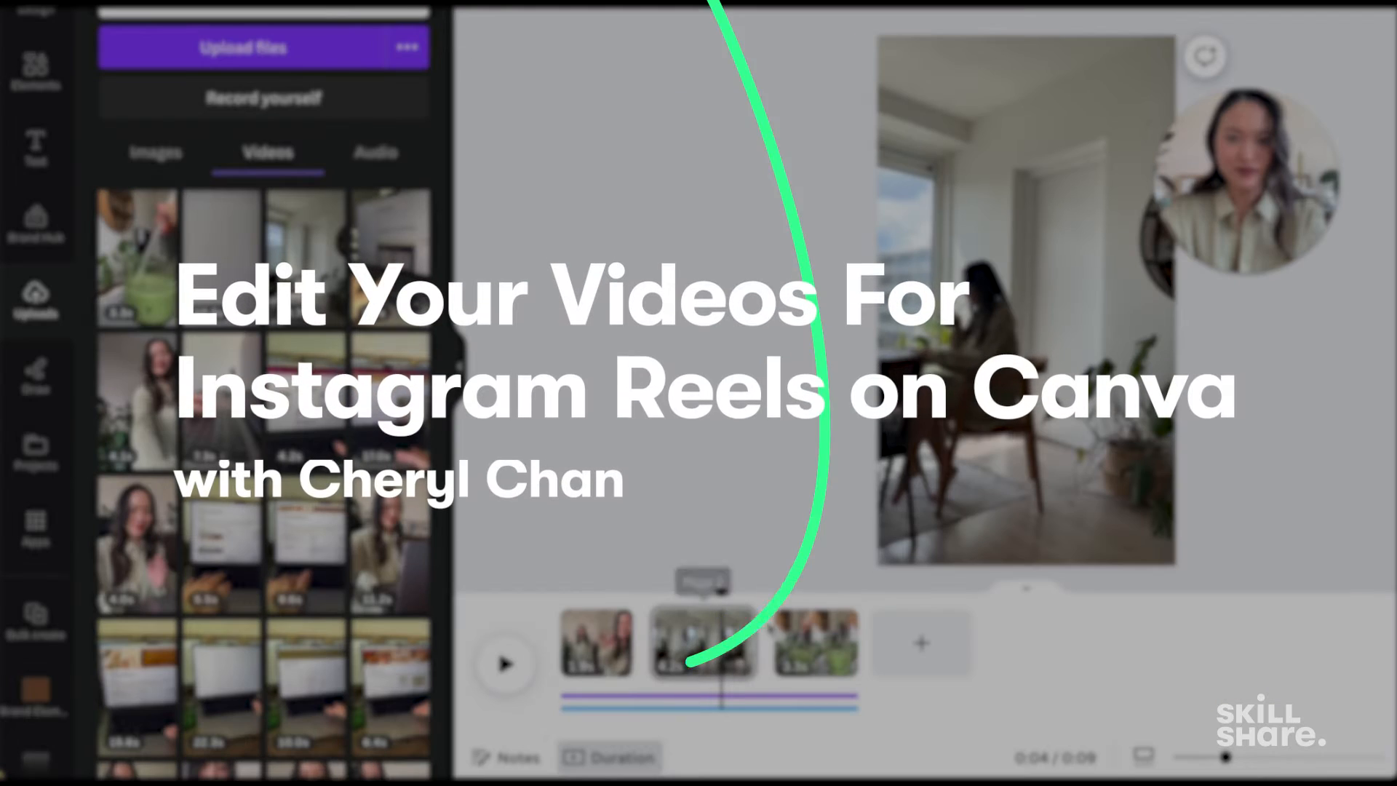
drag(754, 640, 720, 637)
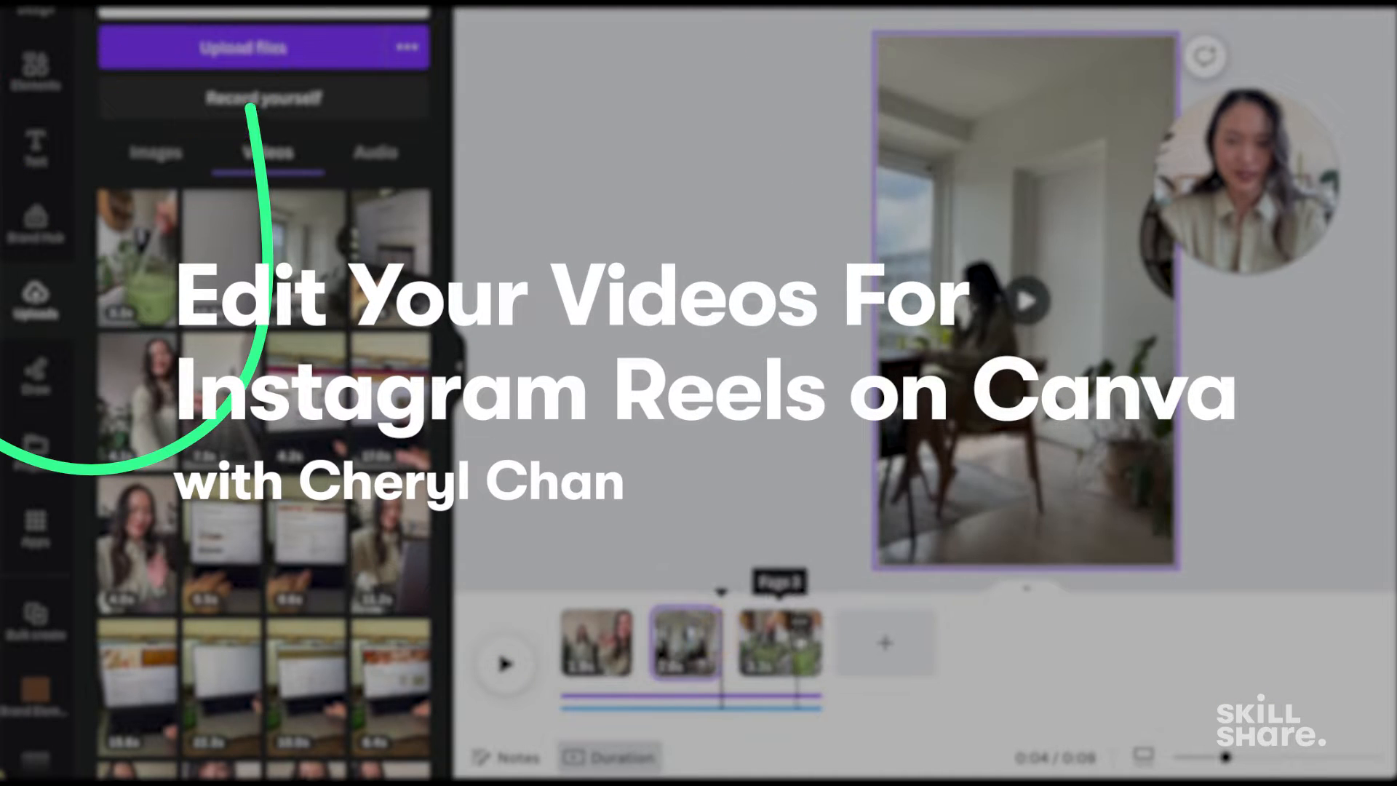
key(space)
key(space)
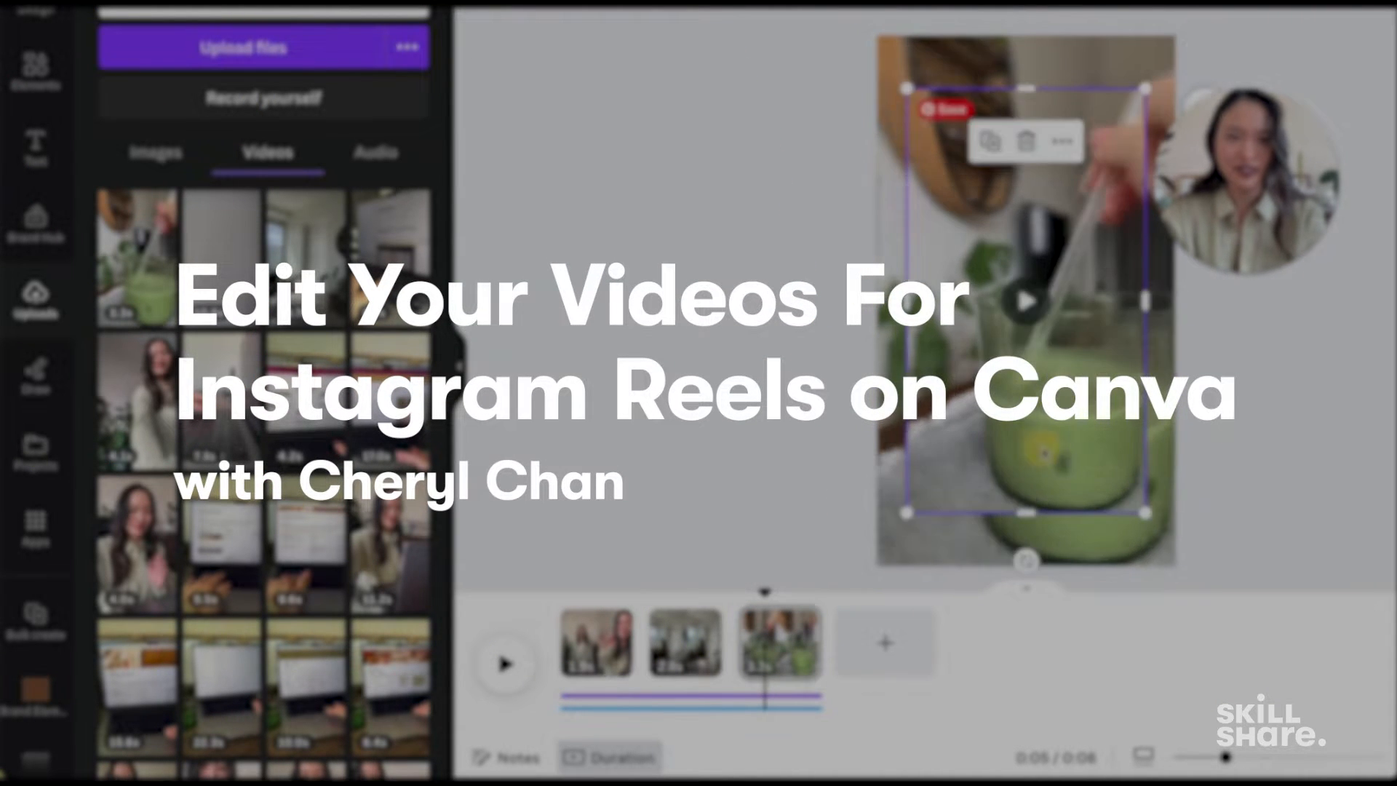
key(space)
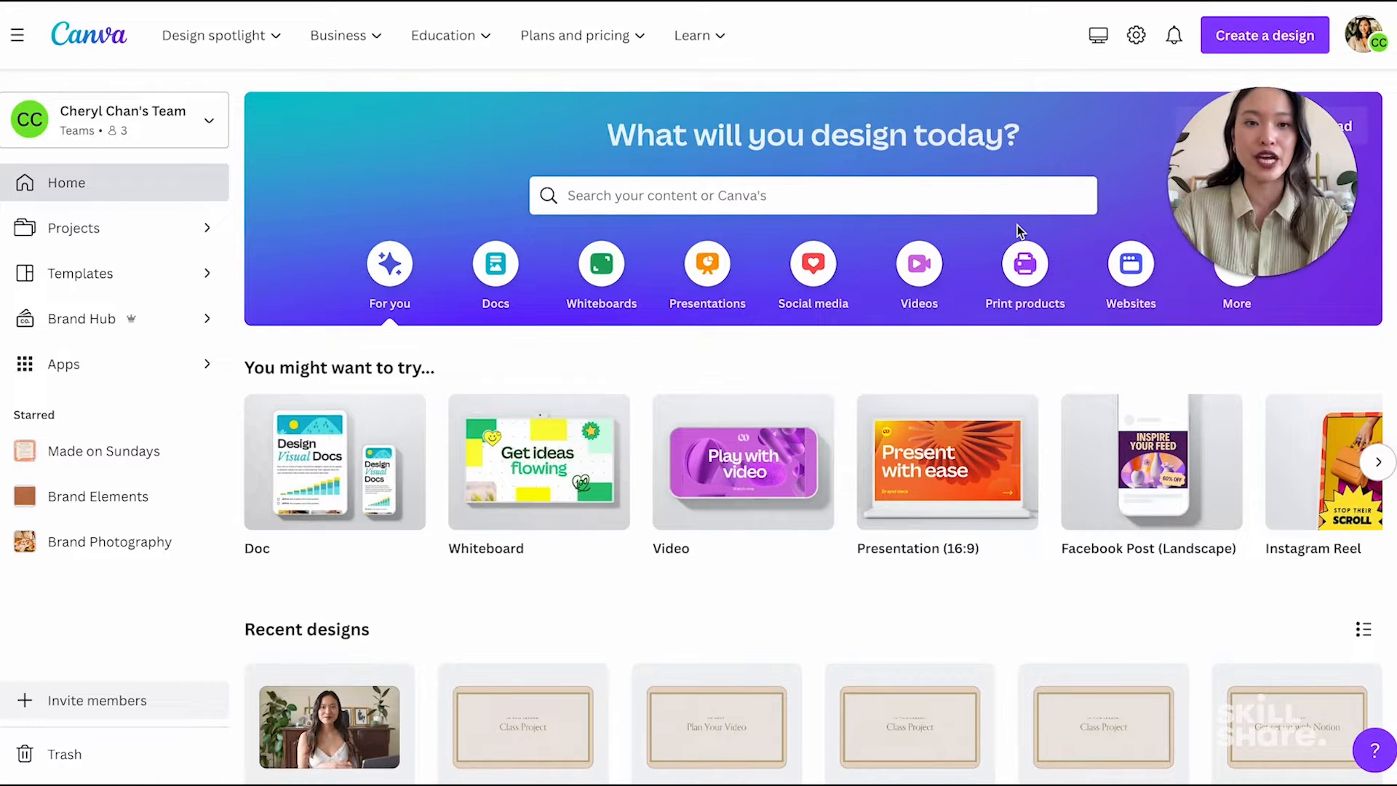
Step: Create a blank Mobile Video design from the video formats
click(921, 271)
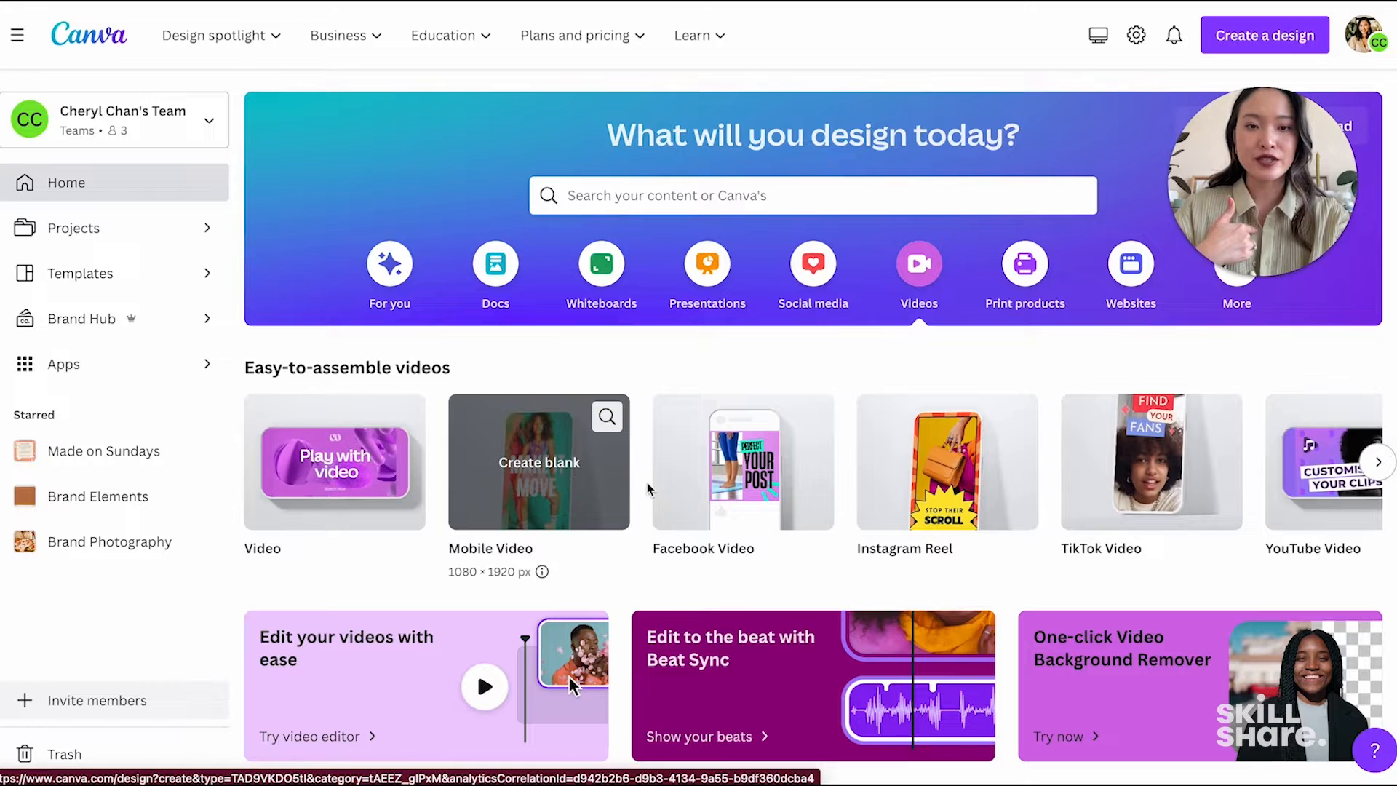
click(916, 482)
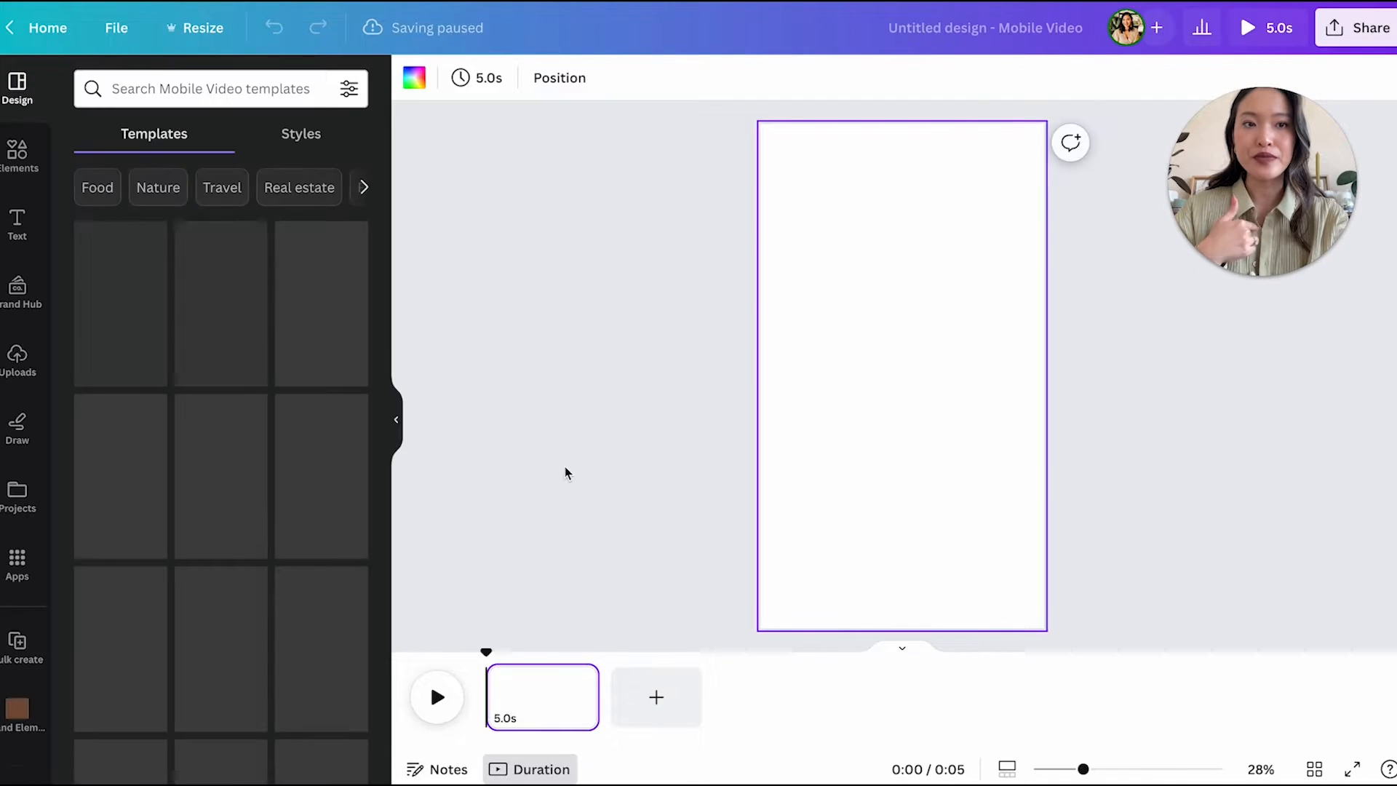
click(561, 472)
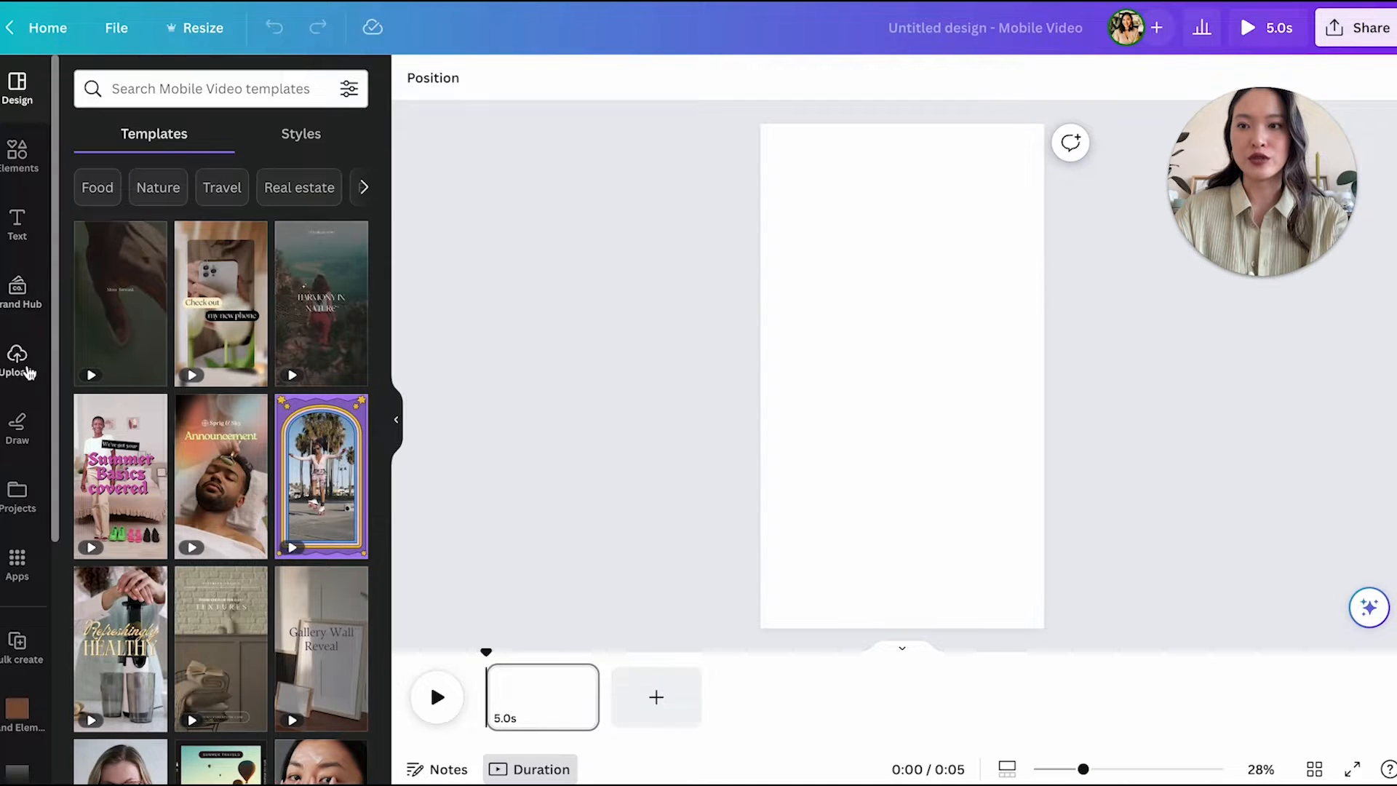
Step: Upload the phone video clips into the uploaded videos library
click(29, 372)
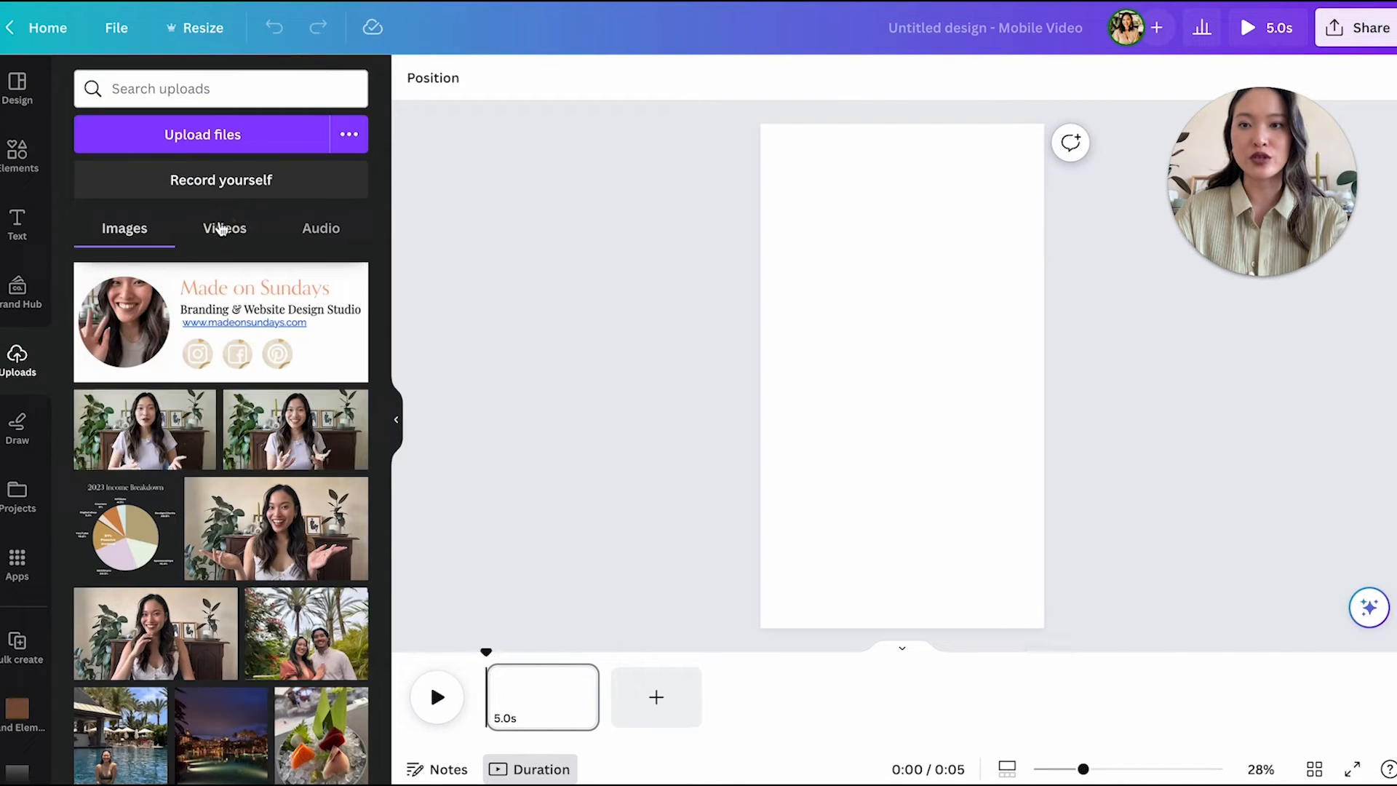
click(221, 228)
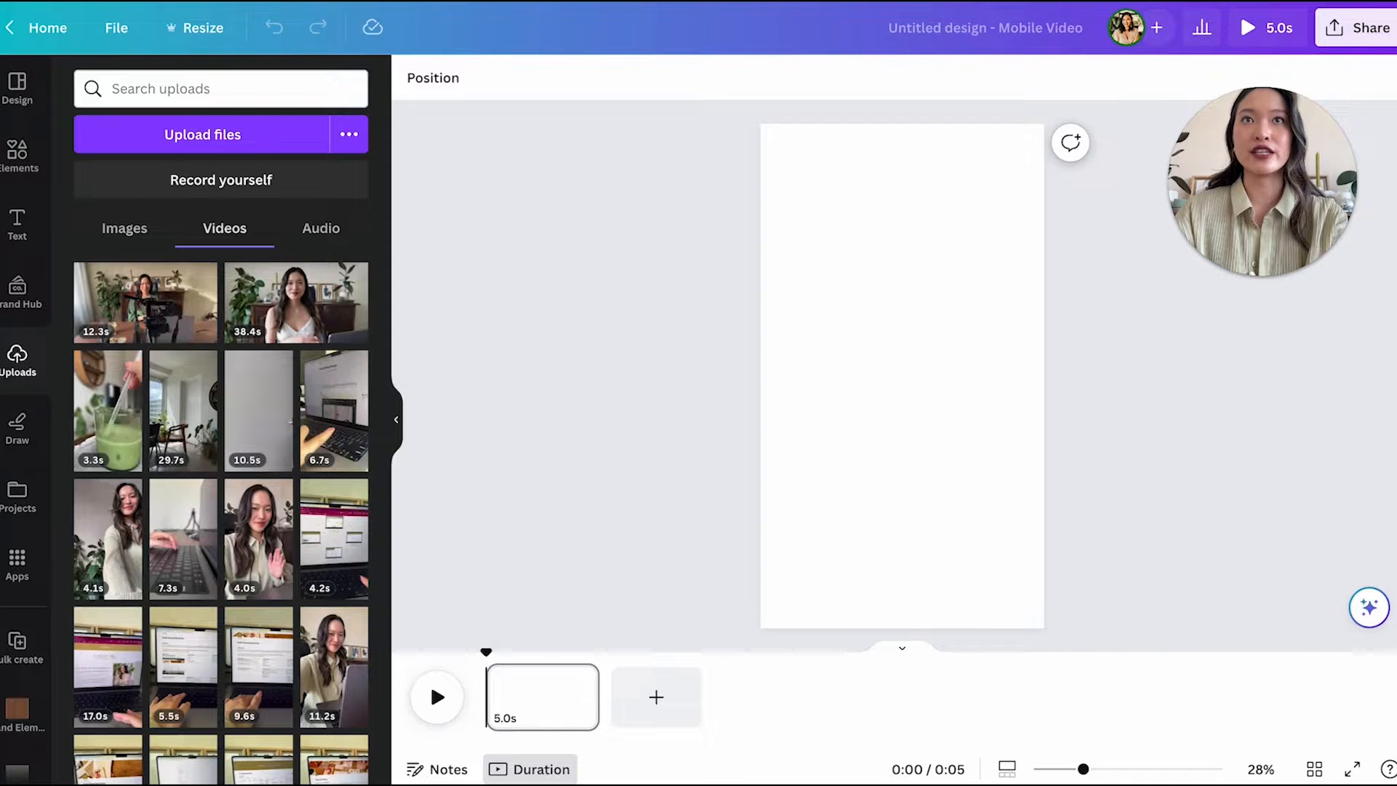
drag(1070, 3, 331, 548)
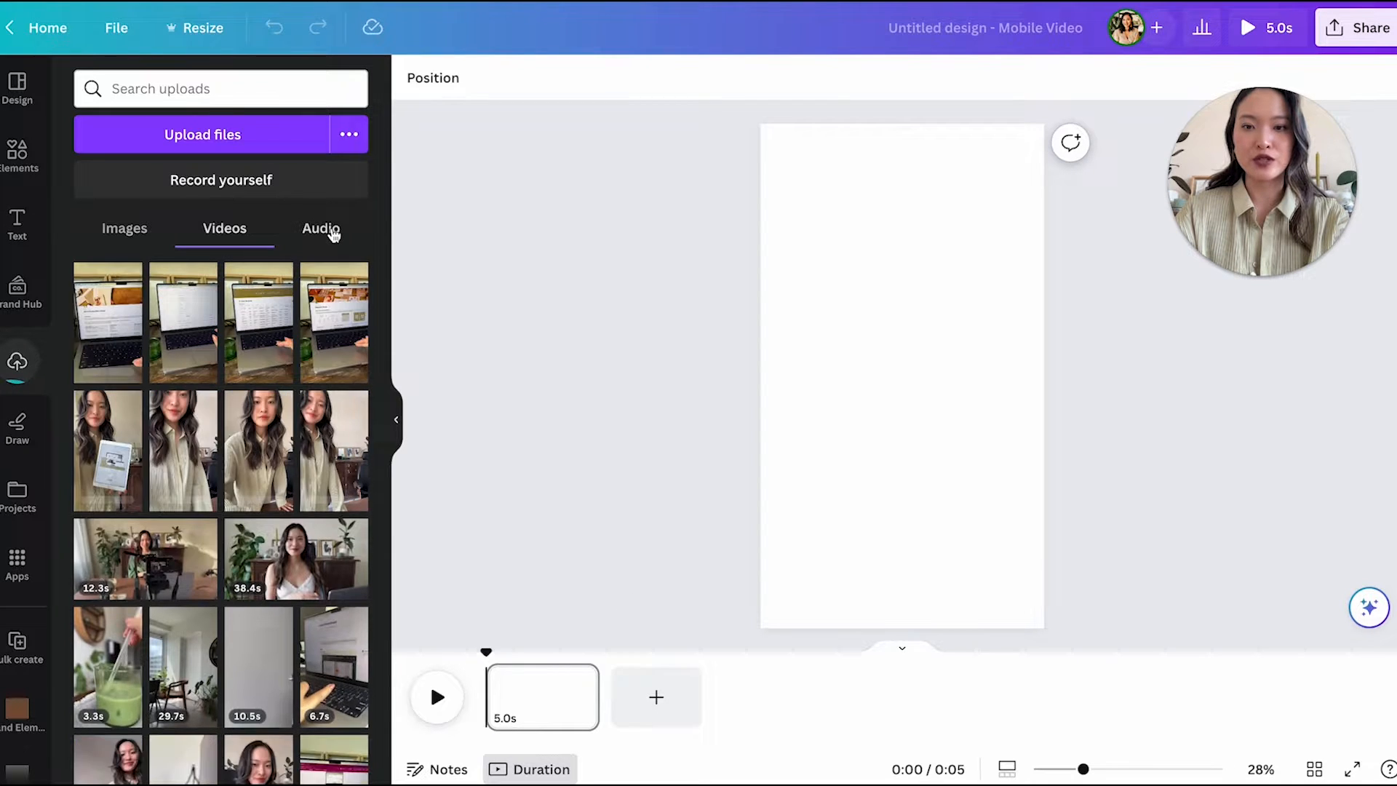
Step: Place two uploaded audio tracks on the timeline, the second one being New Recording 24.m4a
click(324, 230)
drag(302, 302, 489, 712)
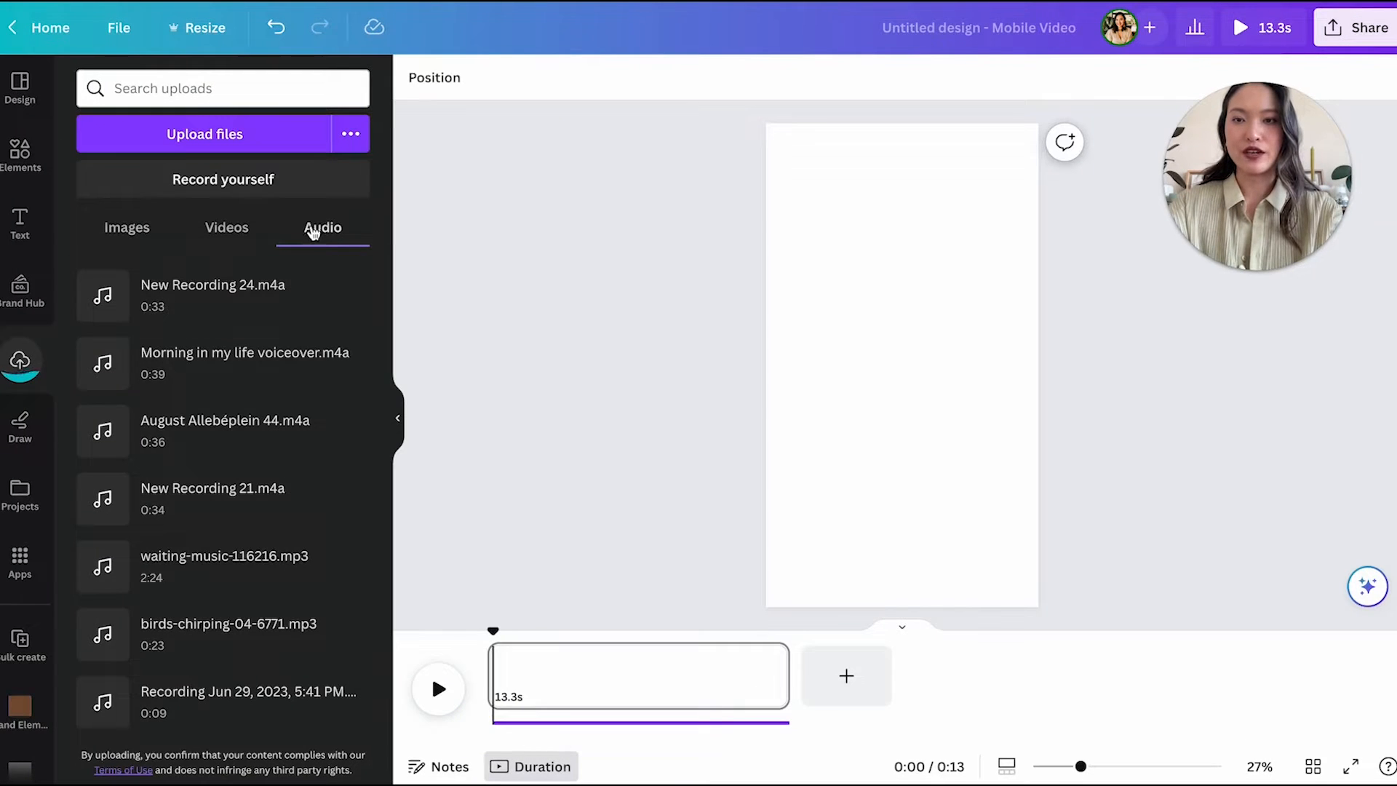
drag(181, 284, 487, 707)
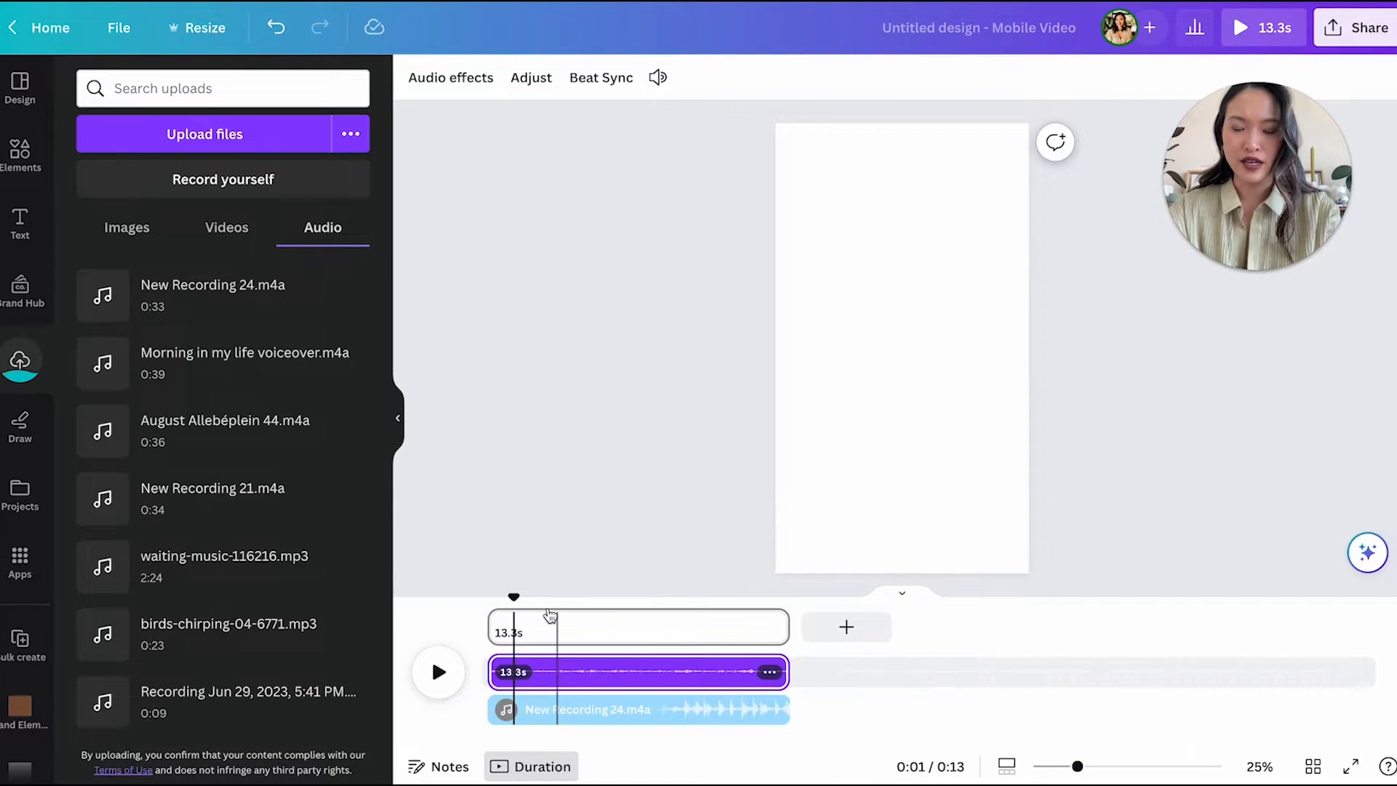
Step: Lower the volume of the New Recording 24.m4a track to about 30 and raise the volume of the other audio track
click(557, 710)
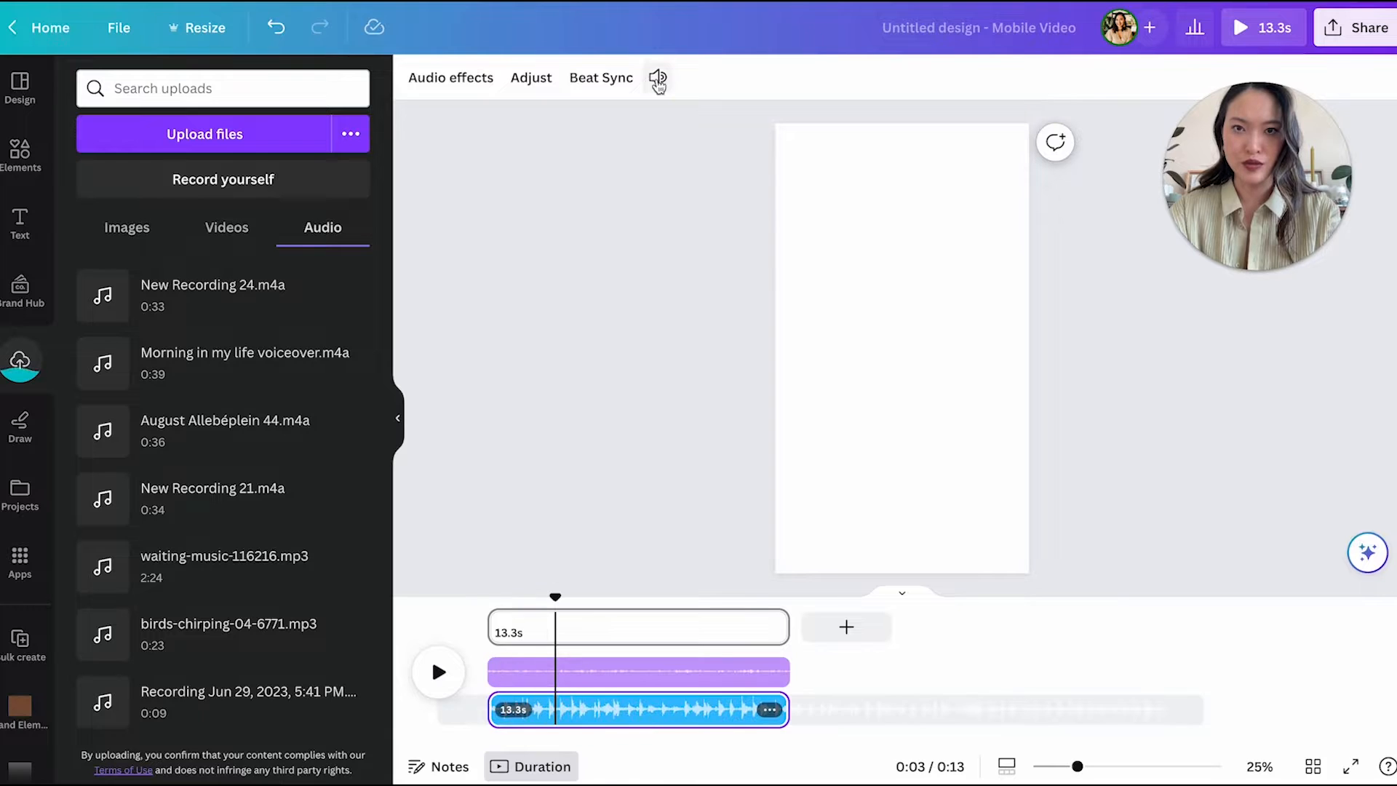
click(657, 81)
drag(743, 177, 688, 178)
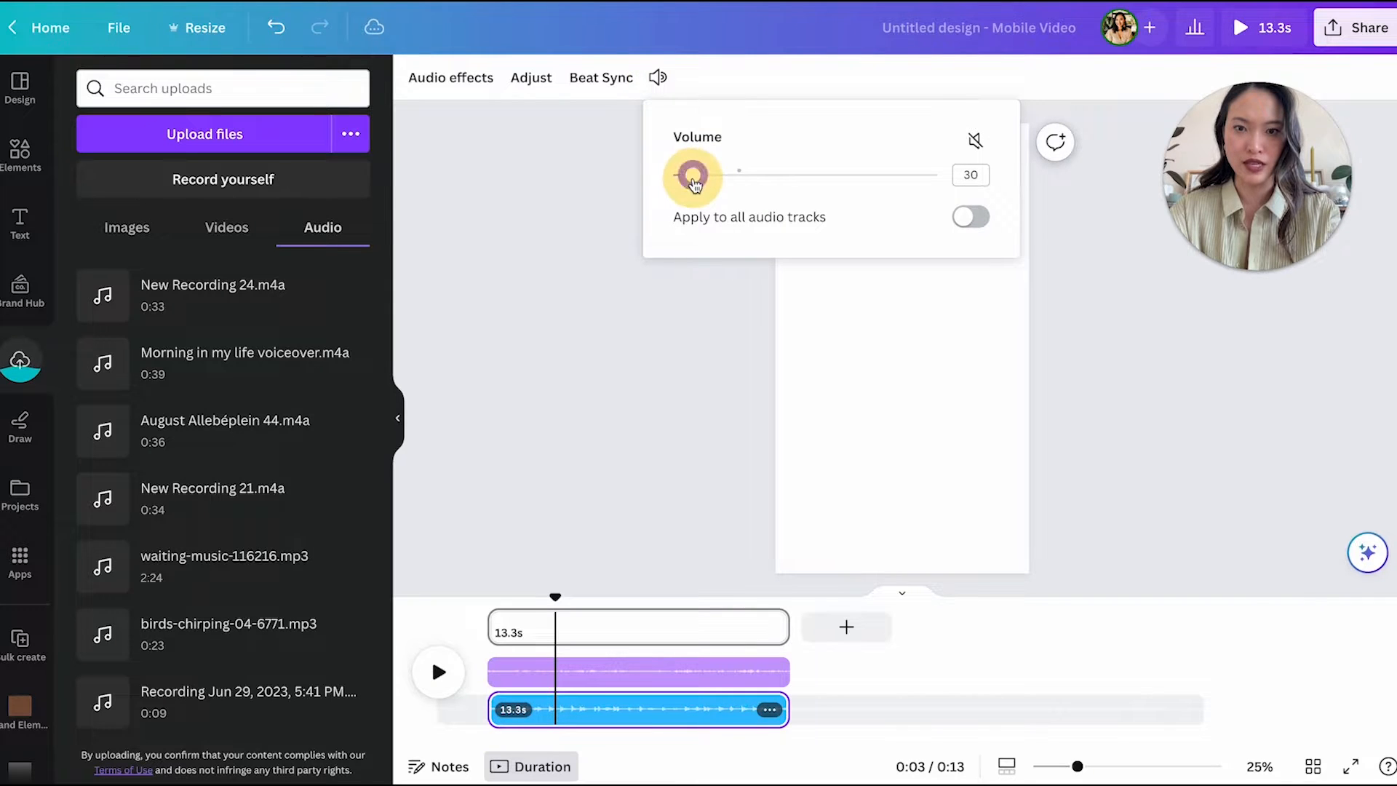
click(604, 679)
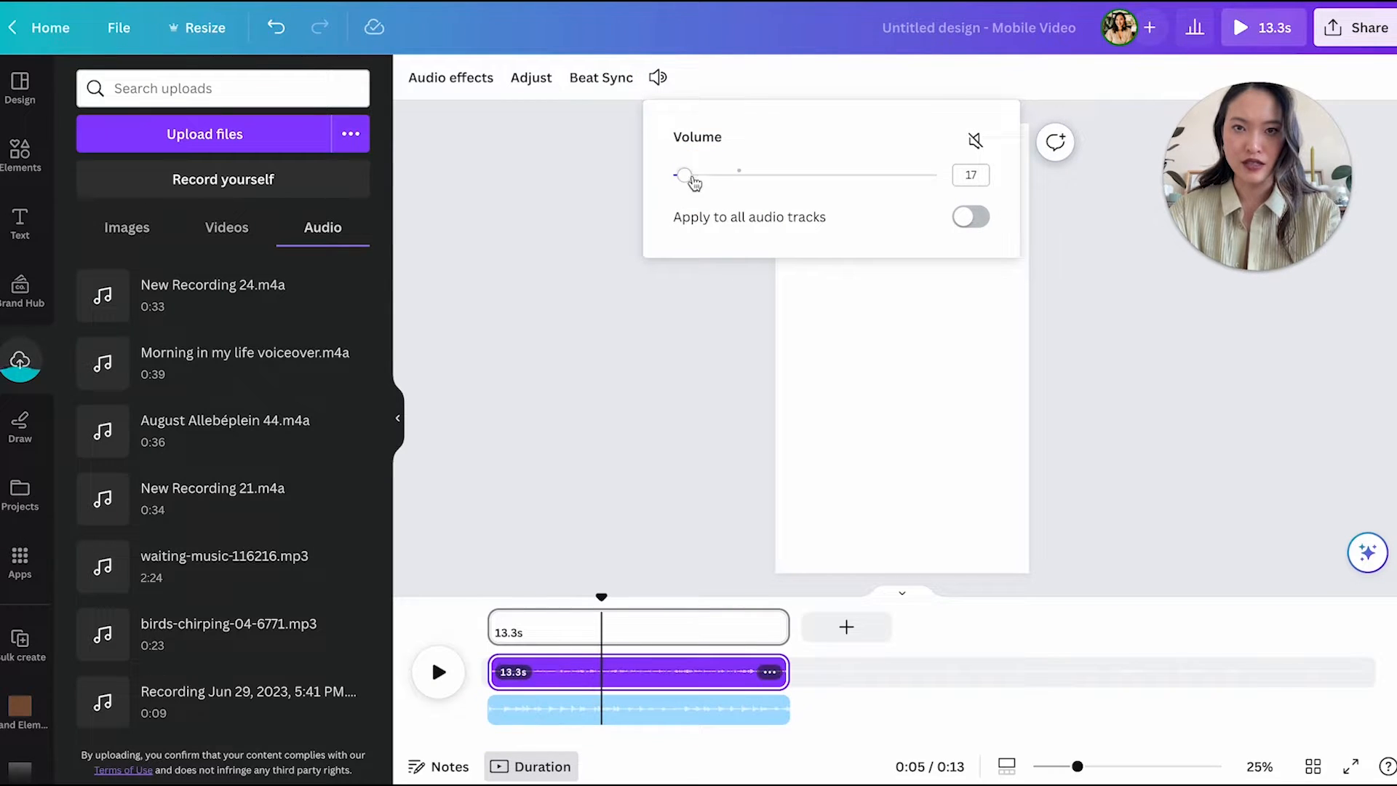
drag(693, 180, 709, 180)
click(587, 526)
Step: Play the timeline from the start to check the balance between the two audio tracks
drag(601, 596, 439, 596)
key(space)
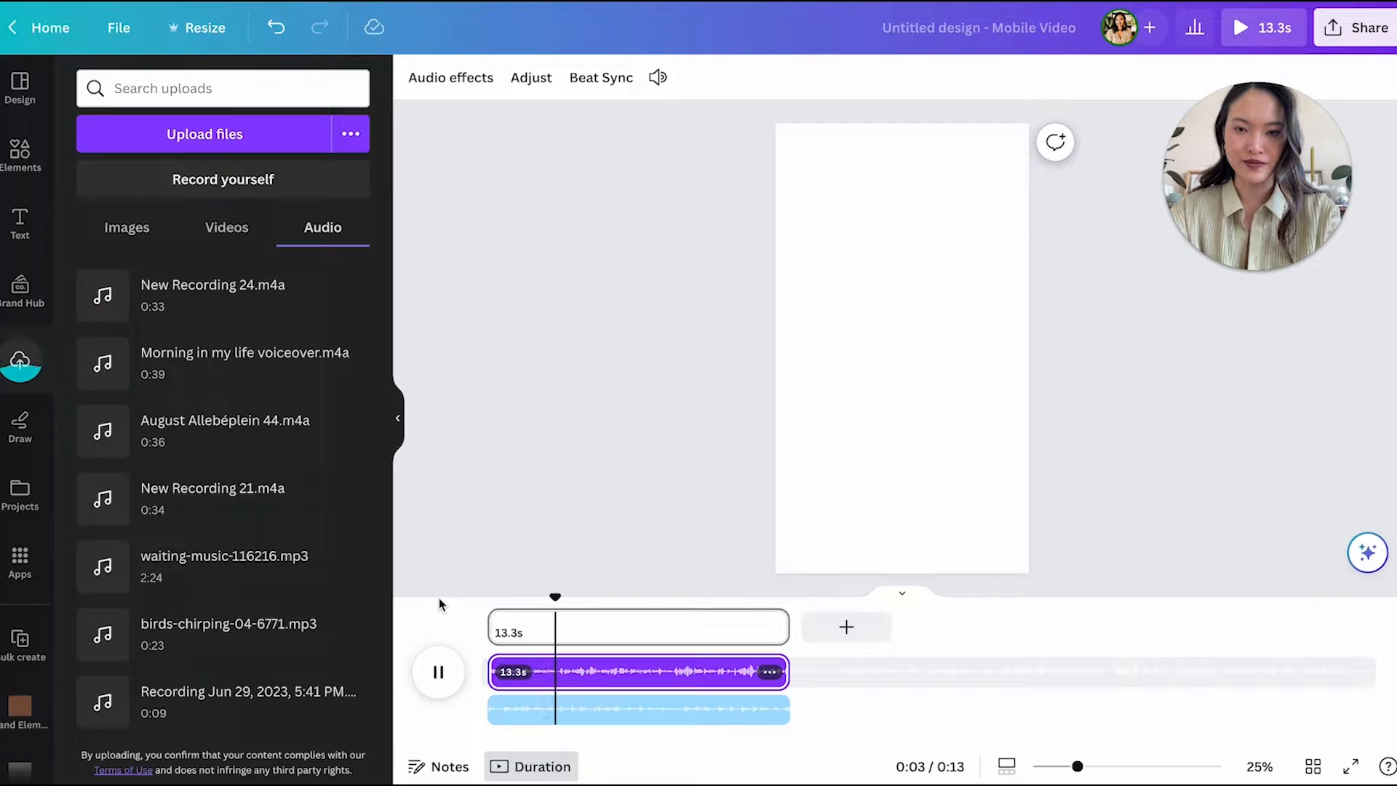
key(space)
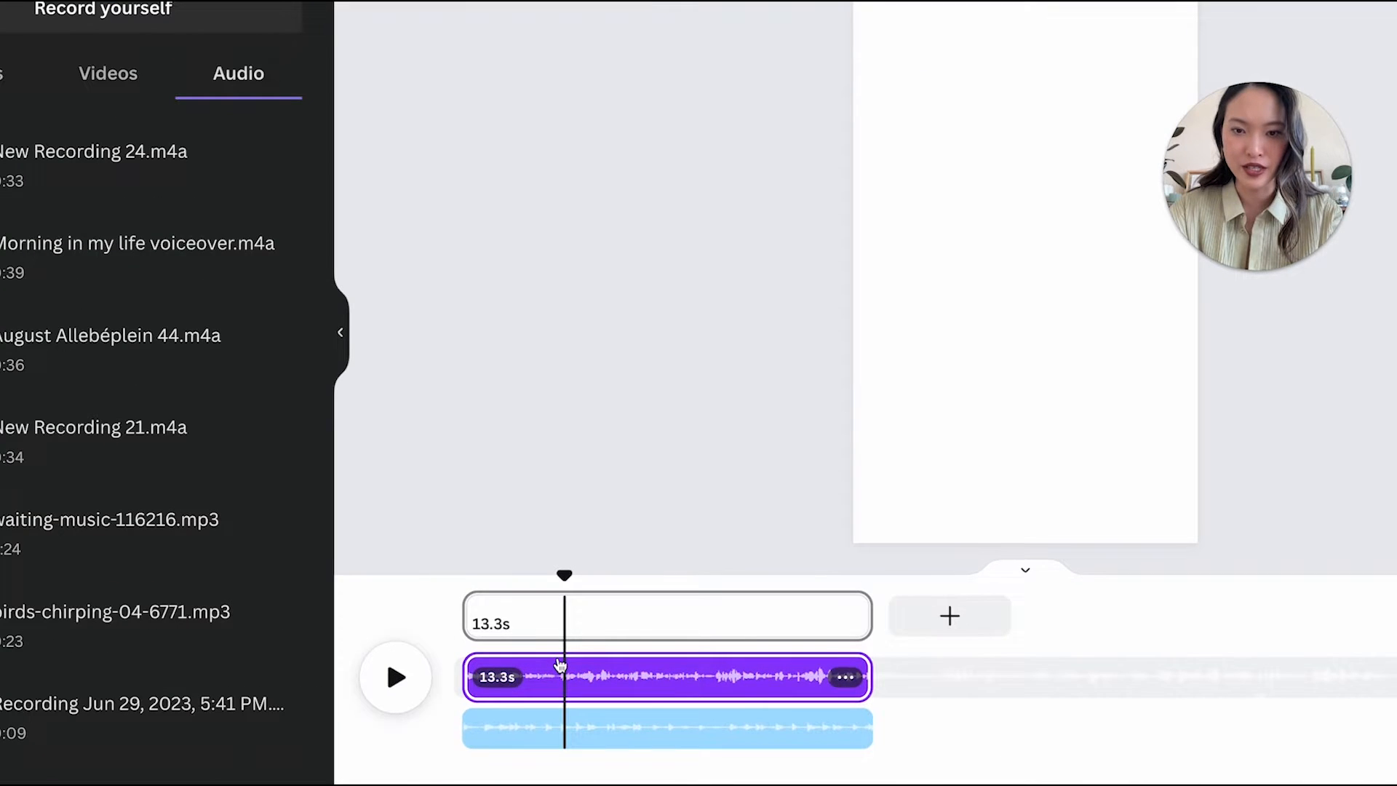
click(604, 666)
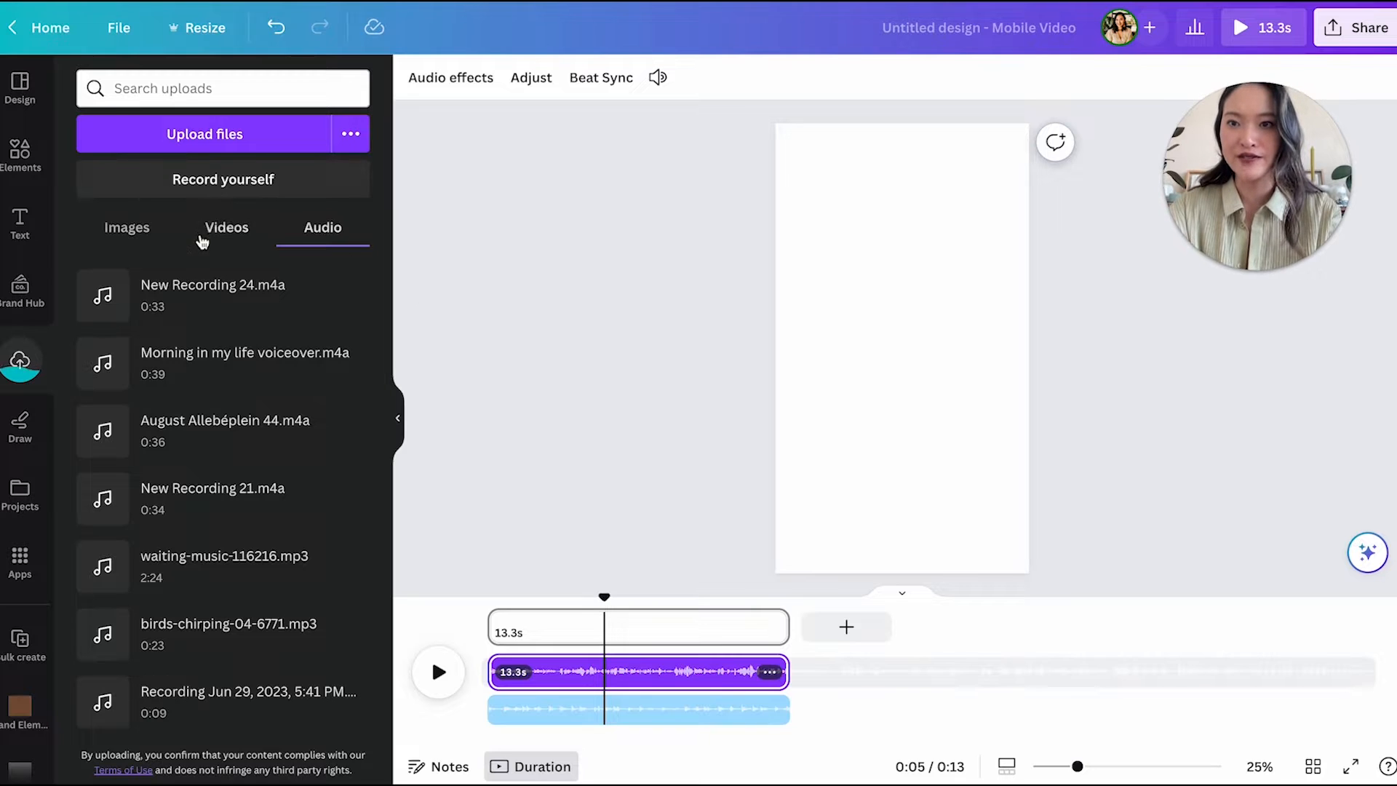
Step: Place the 4.1 s waving clip on the first page and add the 29.7 s clip of the room with the table as the second page
click(213, 227)
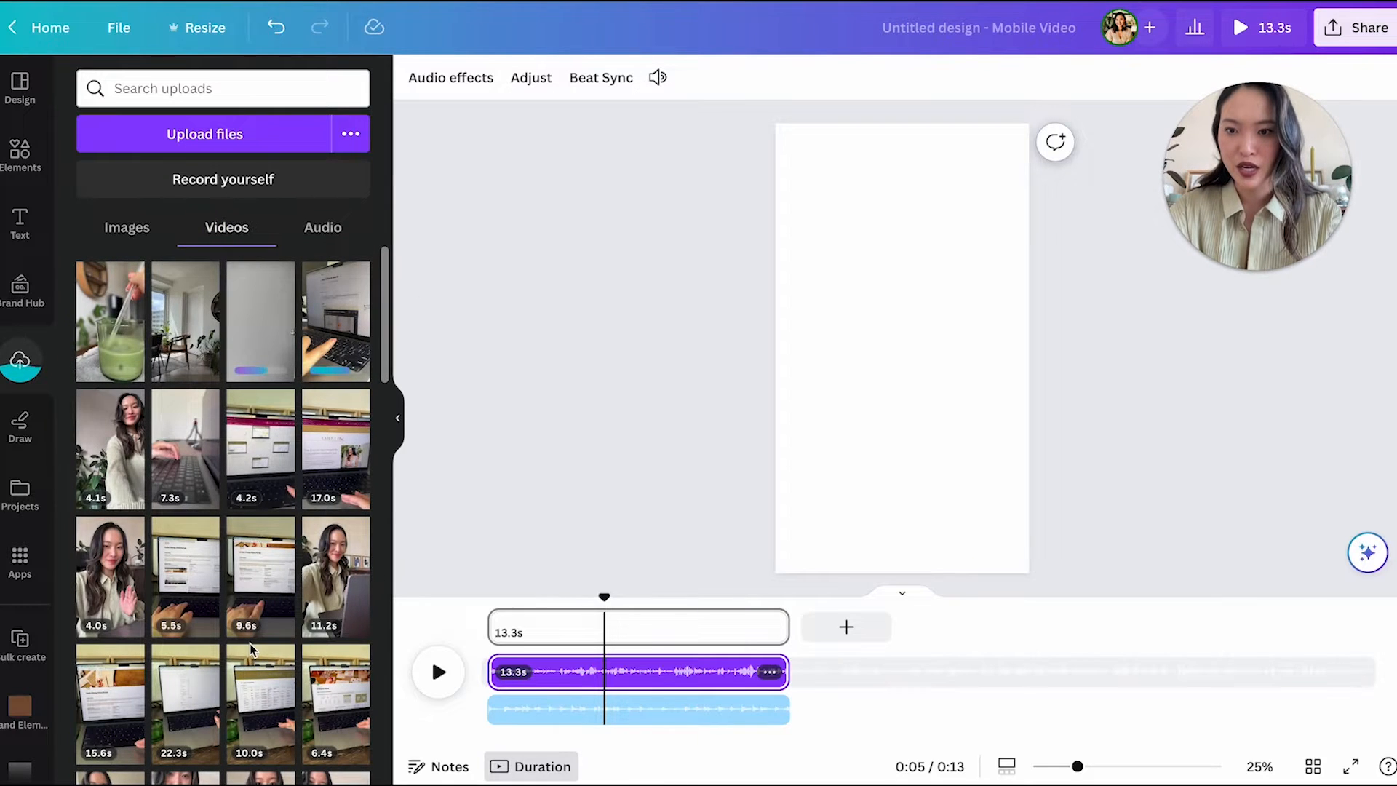
scroll(251, 650, down, 3)
scroll(251, 650, up, 3)
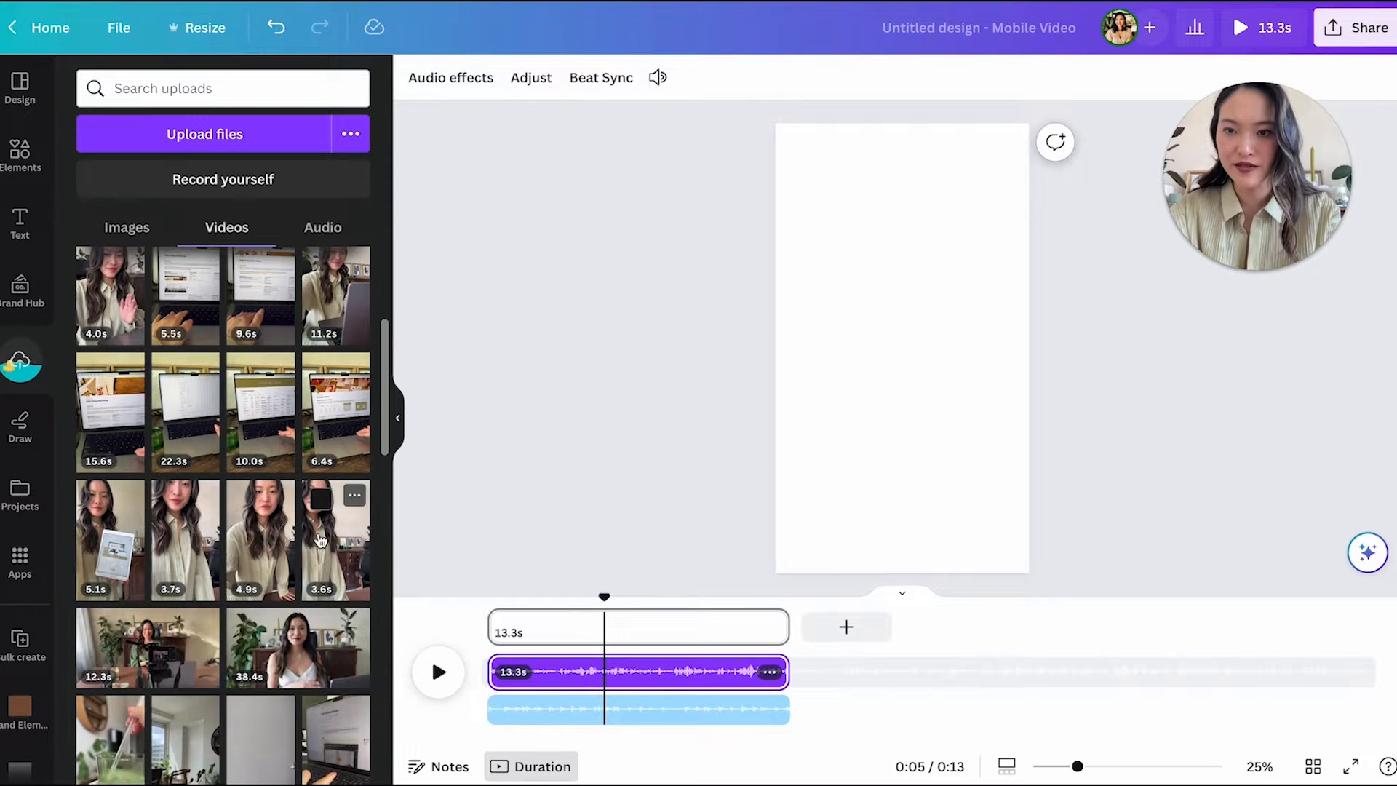
drag(165, 555, 564, 619)
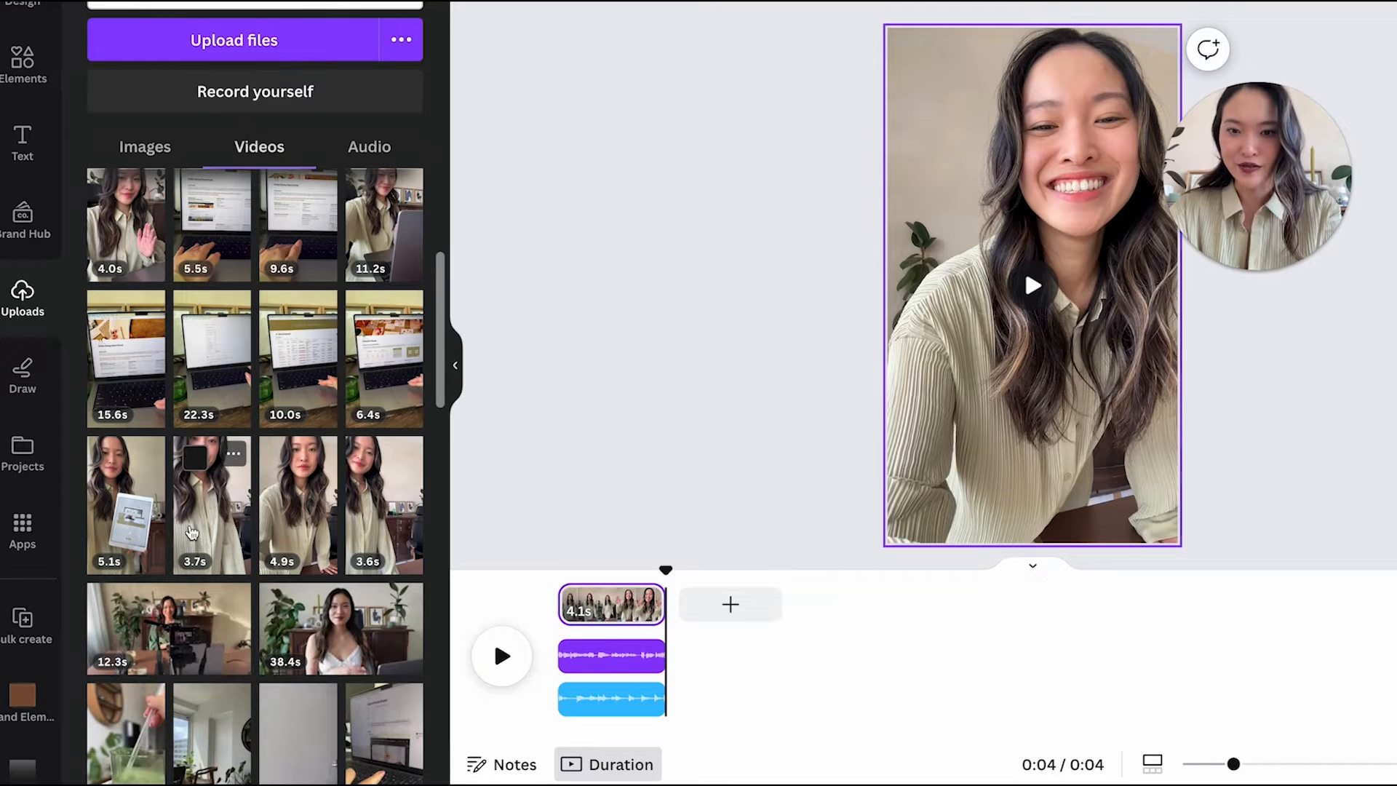
scroll(233, 451, up, 3)
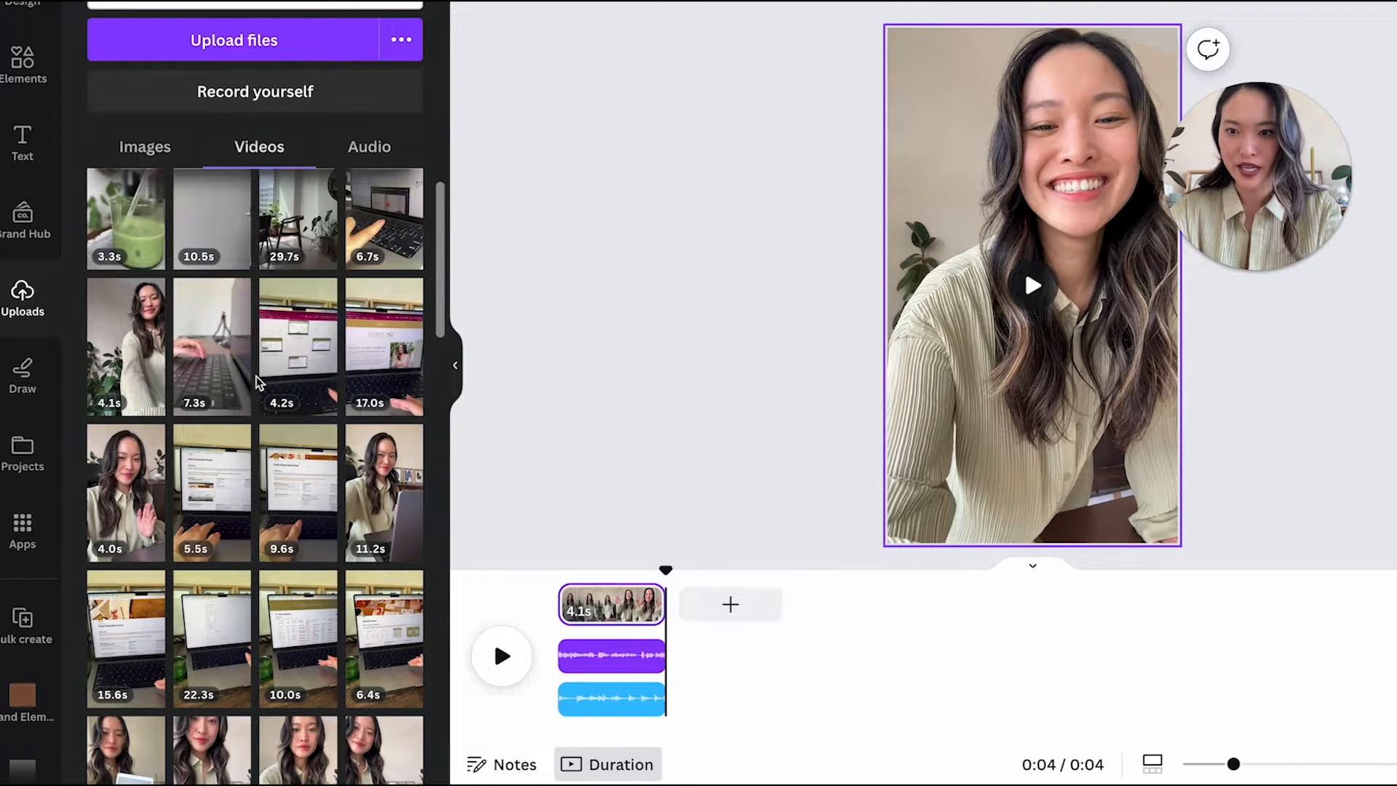
scroll(258, 382, up, 1)
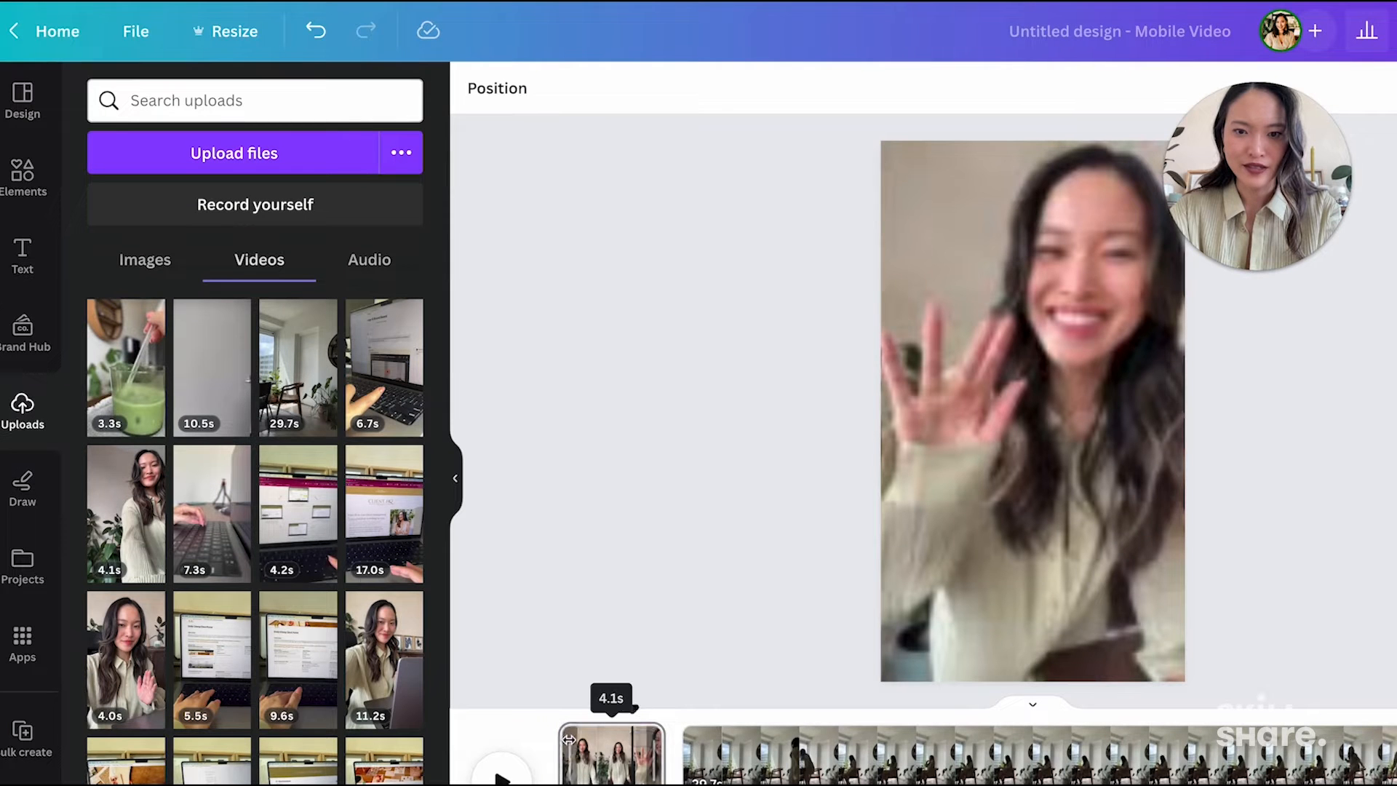
Step: Play the first clip and trim its beginning so the page lasts 1.9 s
click(575, 731)
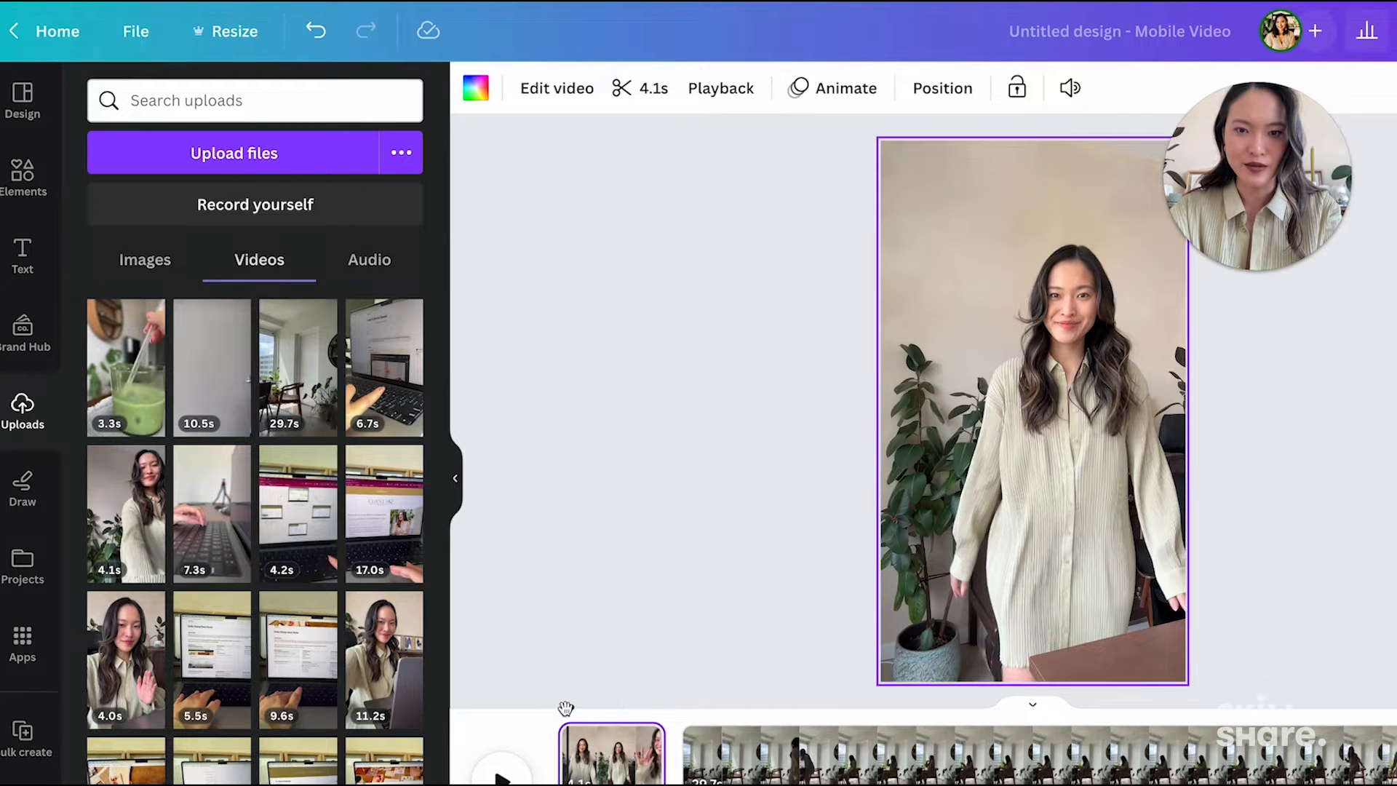
click(505, 716)
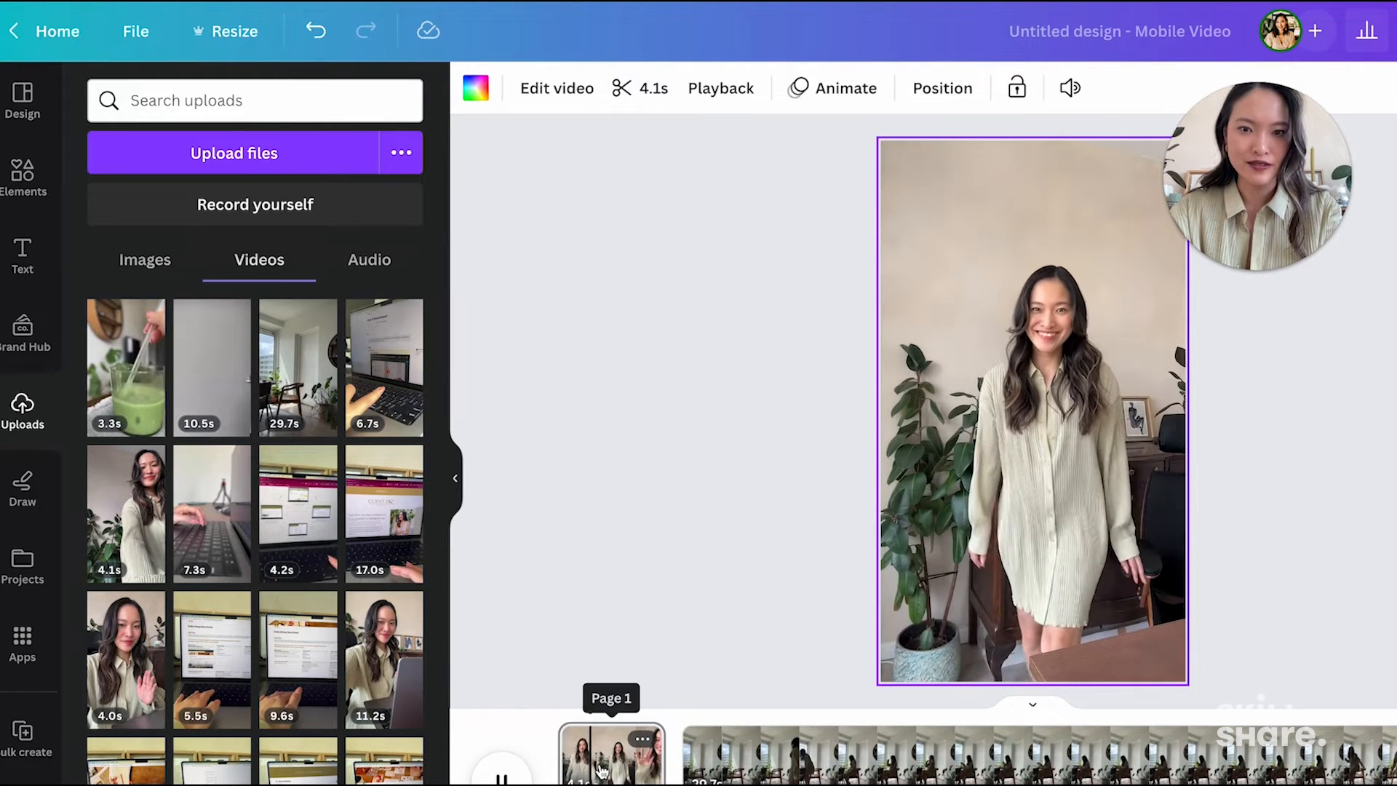
drag(562, 757, 597, 762)
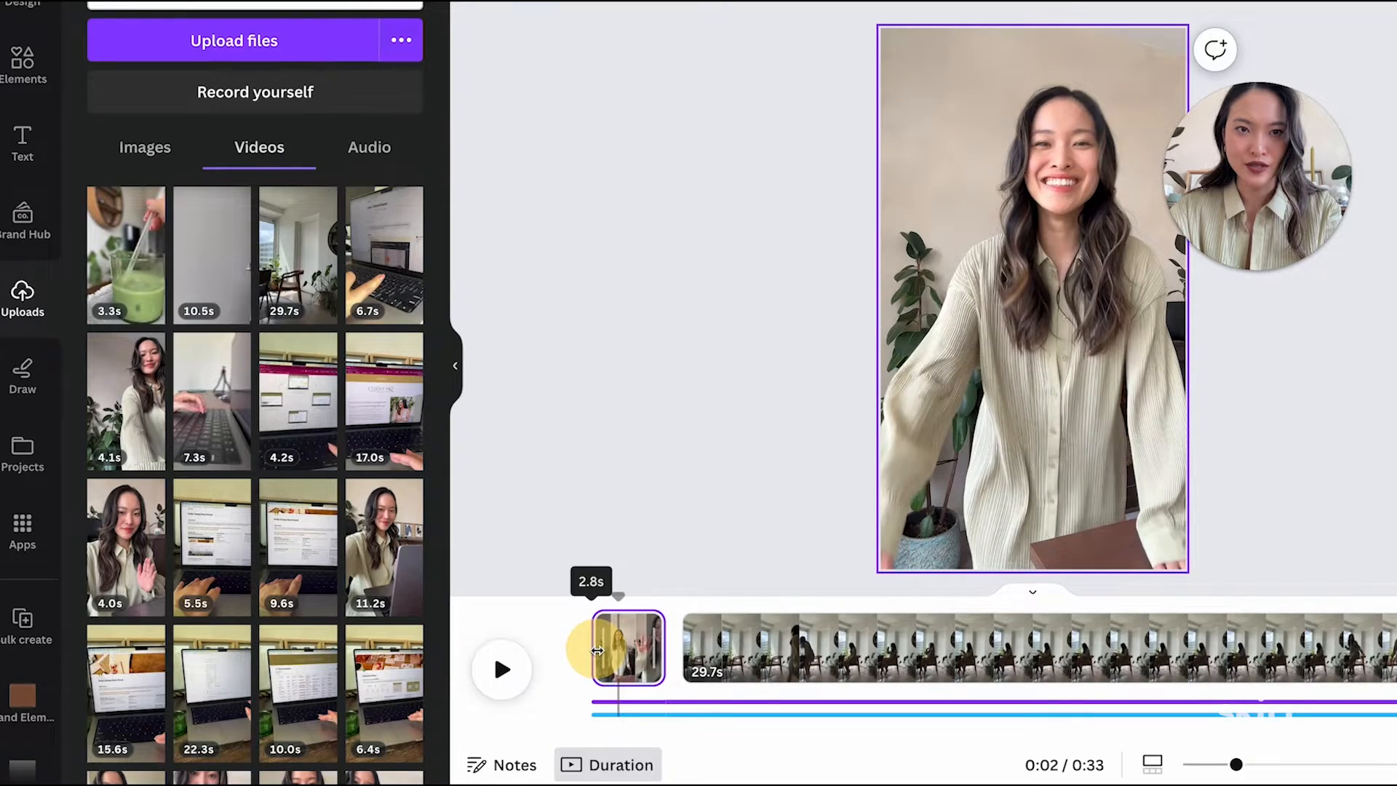
Step: Trim the second clip to 4.2 s and add the 3.3 s green drink clip as the third page
drag(597, 649, 909, 650)
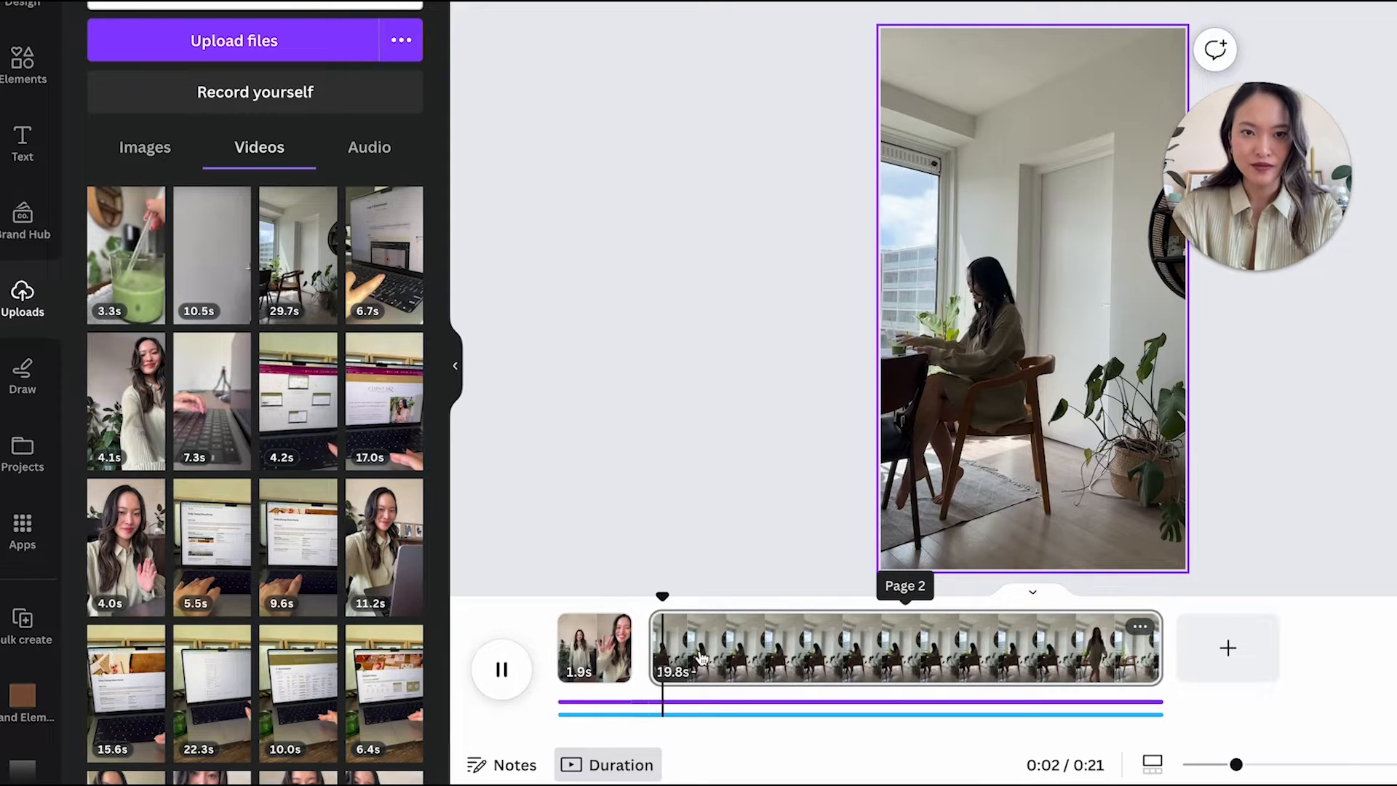
key(space)
drag(126, 255, 768, 657)
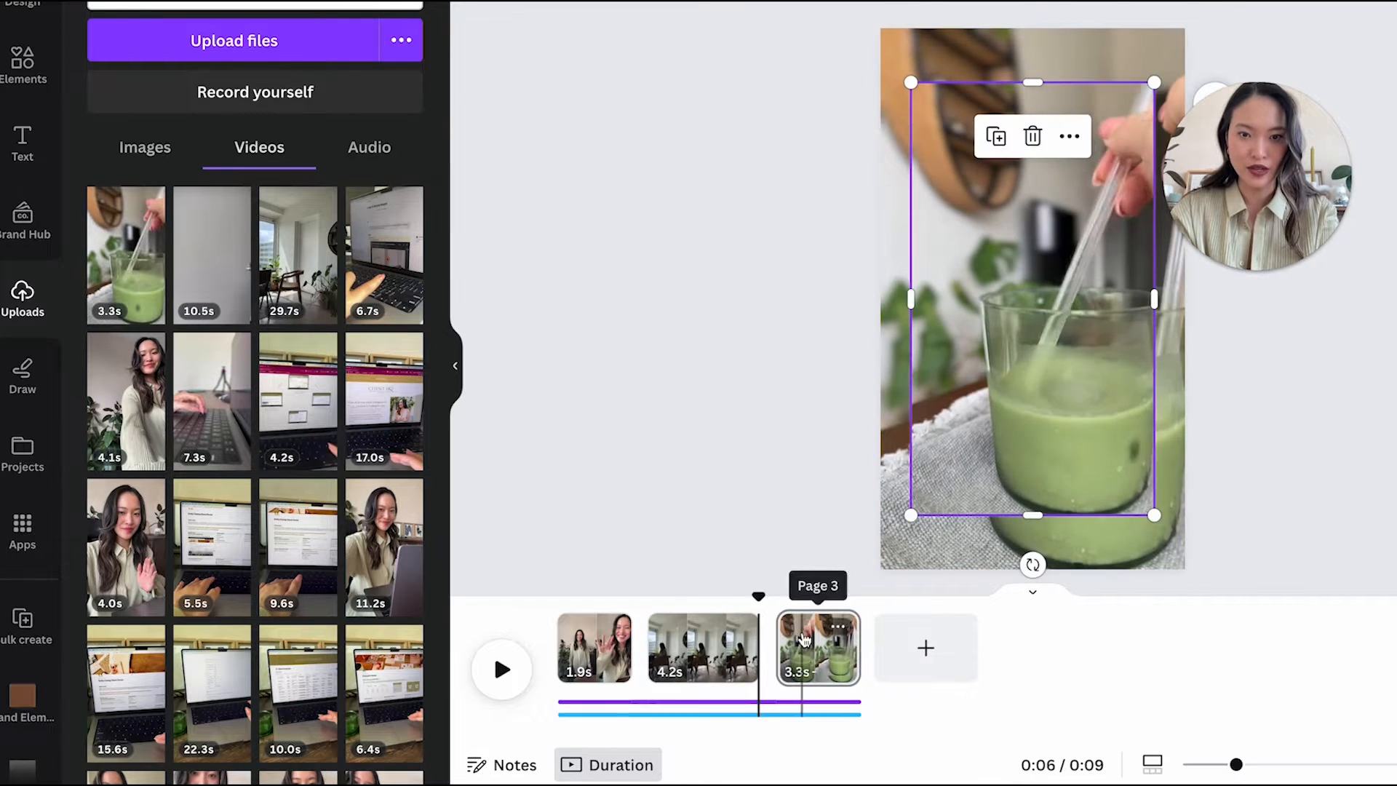
Step: Shorten the end of the second clip to 2.8 s and play through the cut into the green drink clip
drag(751, 593, 637, 594)
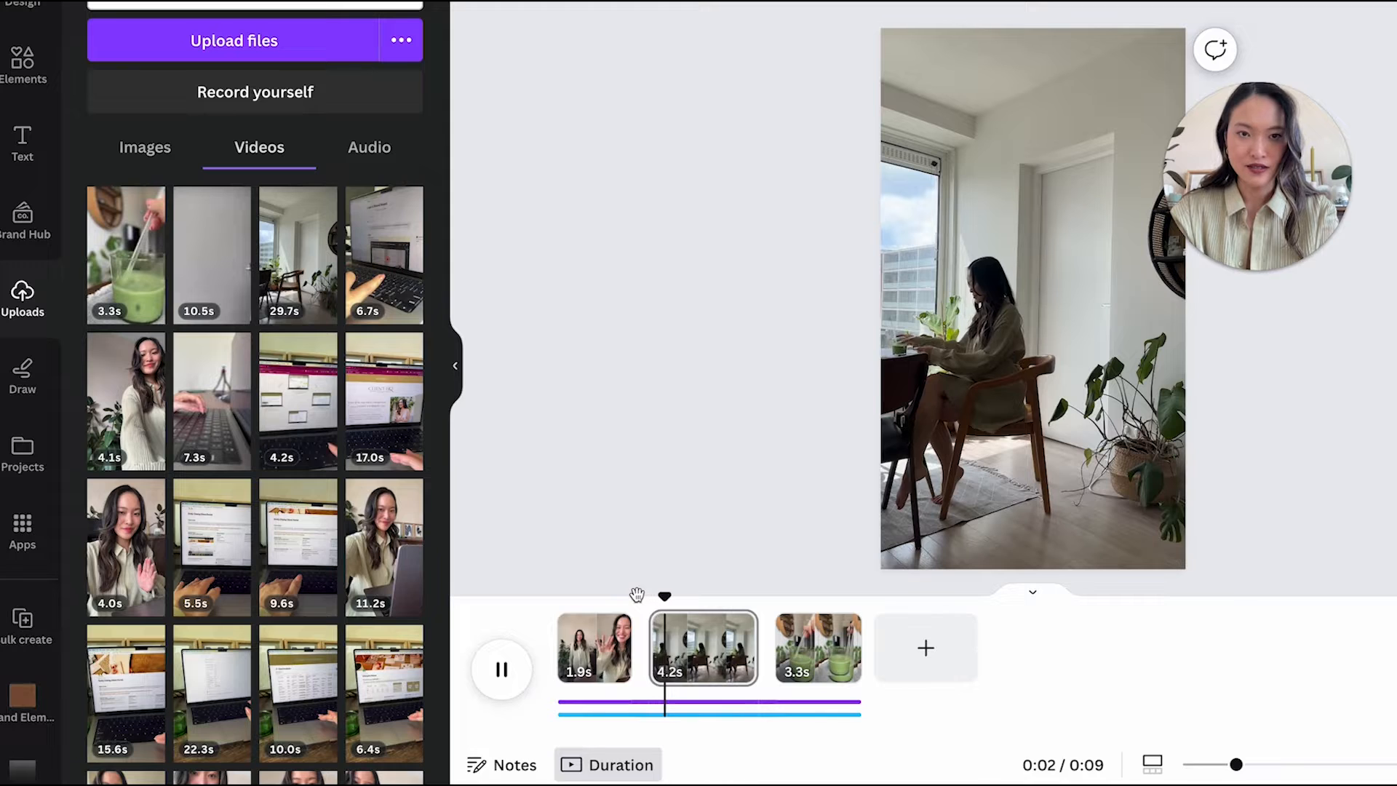
drag(756, 640, 719, 641)
key(space)
key(space)
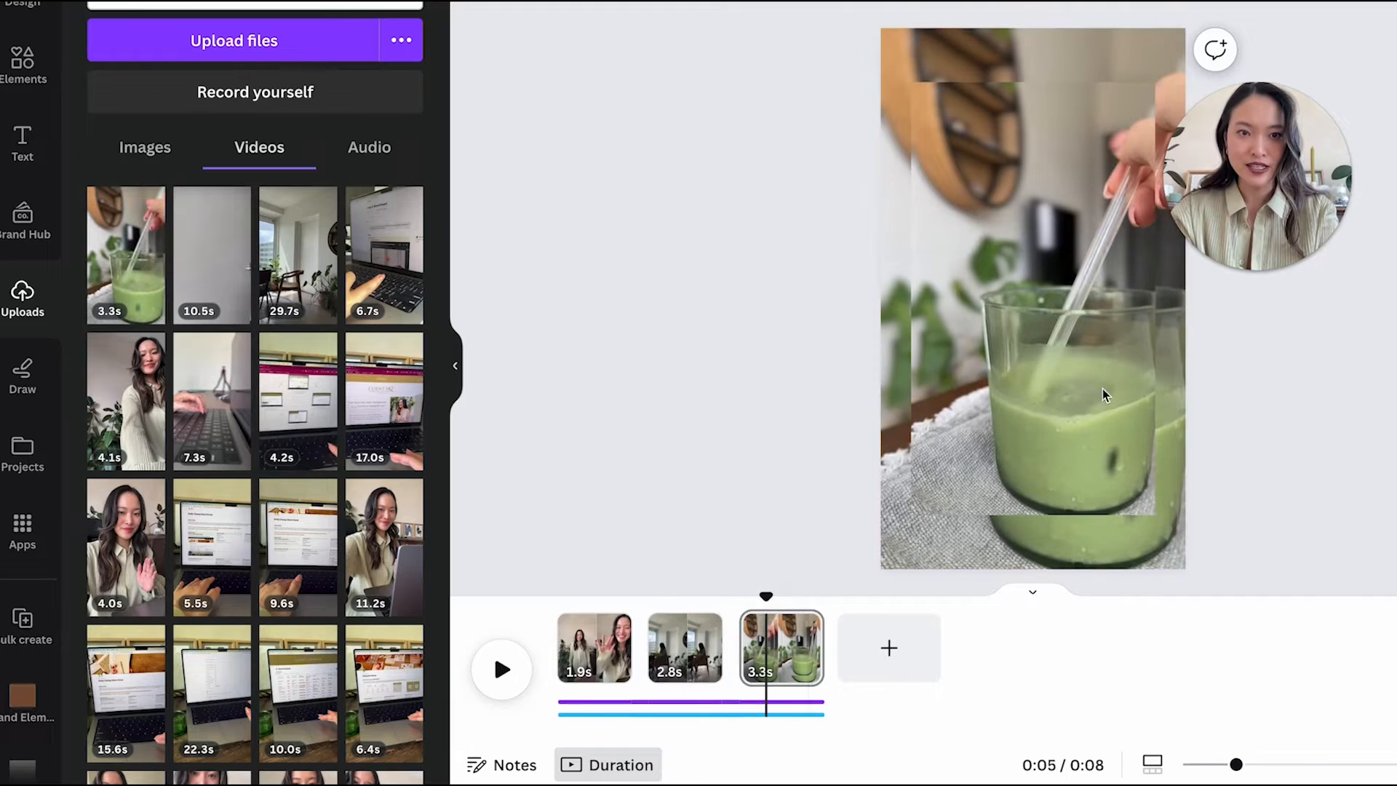
Step: Remove the duplicate inset video from the green drink page and trim the page to 2.2 s
click(1050, 448)
key(space)
mouse_move(822, 645)
mouse_down()
mouse_move(789, 640)
mouse_move(823, 677)
mouse_move(817, 664)
mouse_up()
Step: Add the 6.4 s laptop clip as the fourth page without its duplicate inset video and preview it
click(1038, 439)
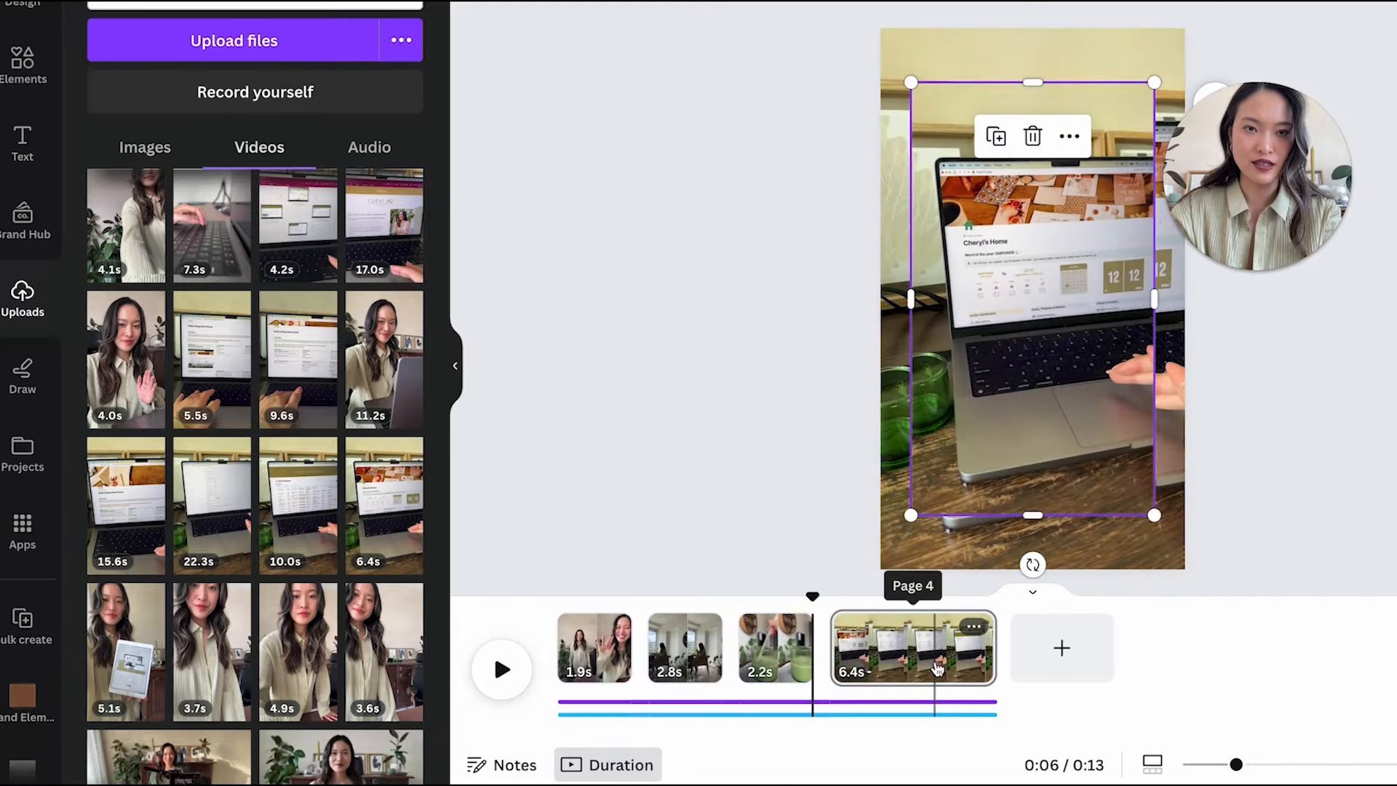
click(1038, 439)
click(814, 596)
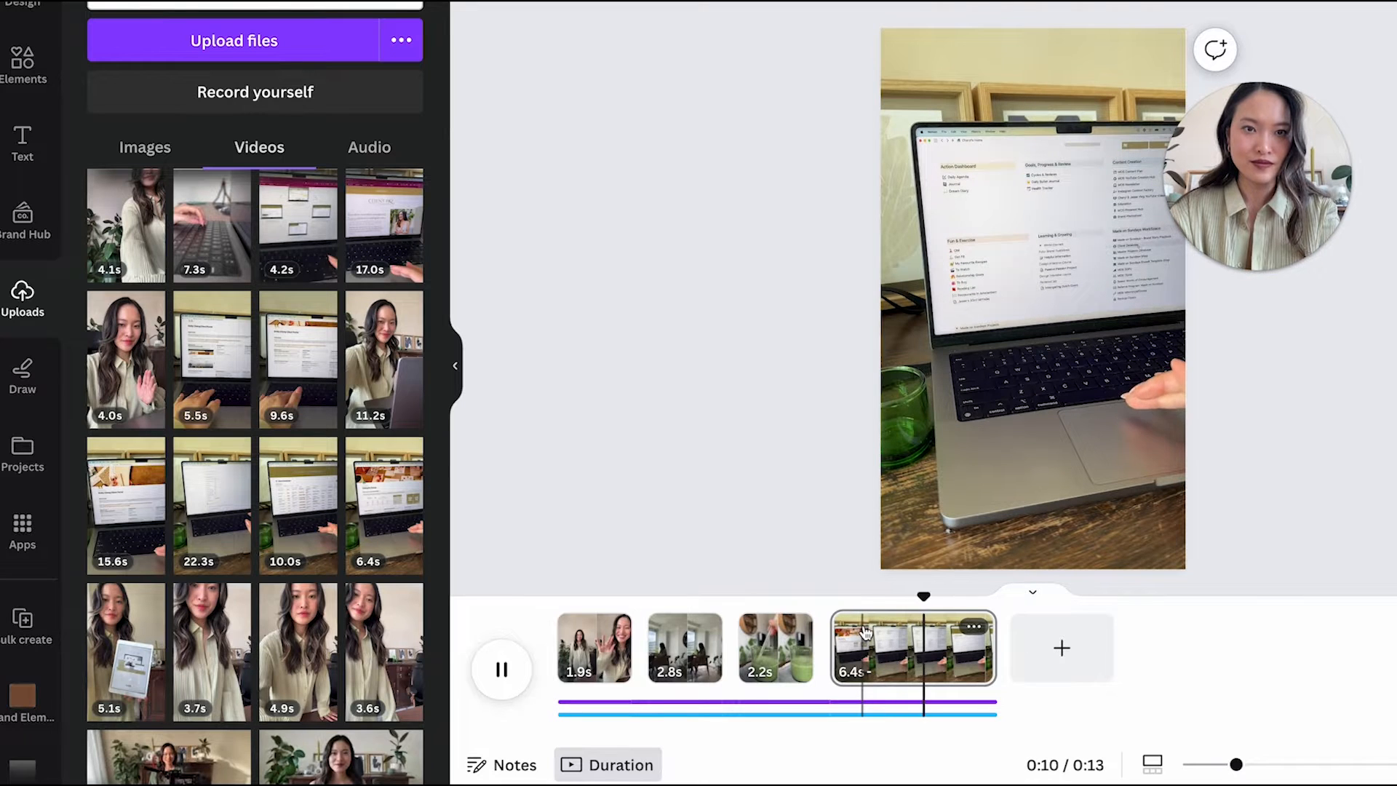
Step: Insert the 10.5 s door clip between the green drink and laptop clips and remove its duplicate inset video
drag(865, 632, 826, 655)
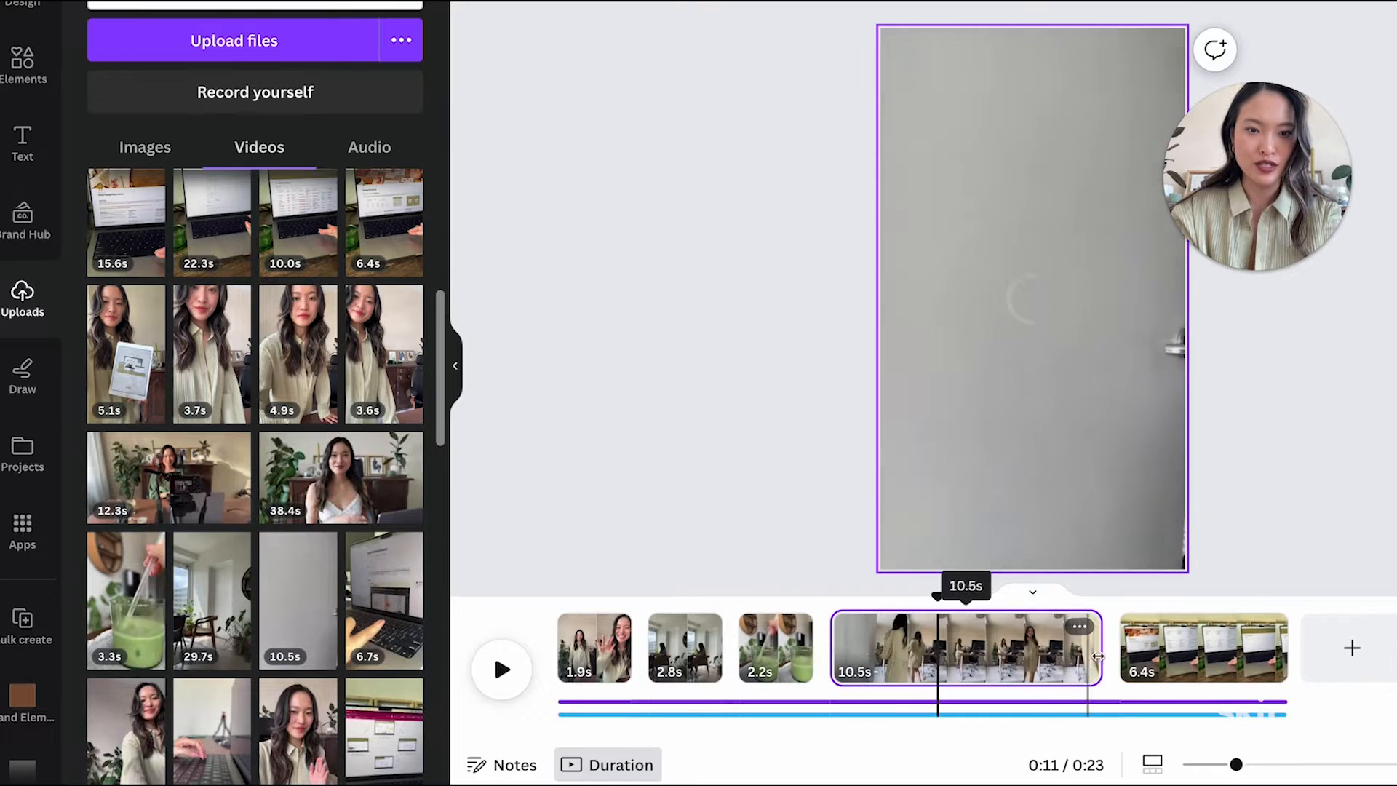
click(841, 656)
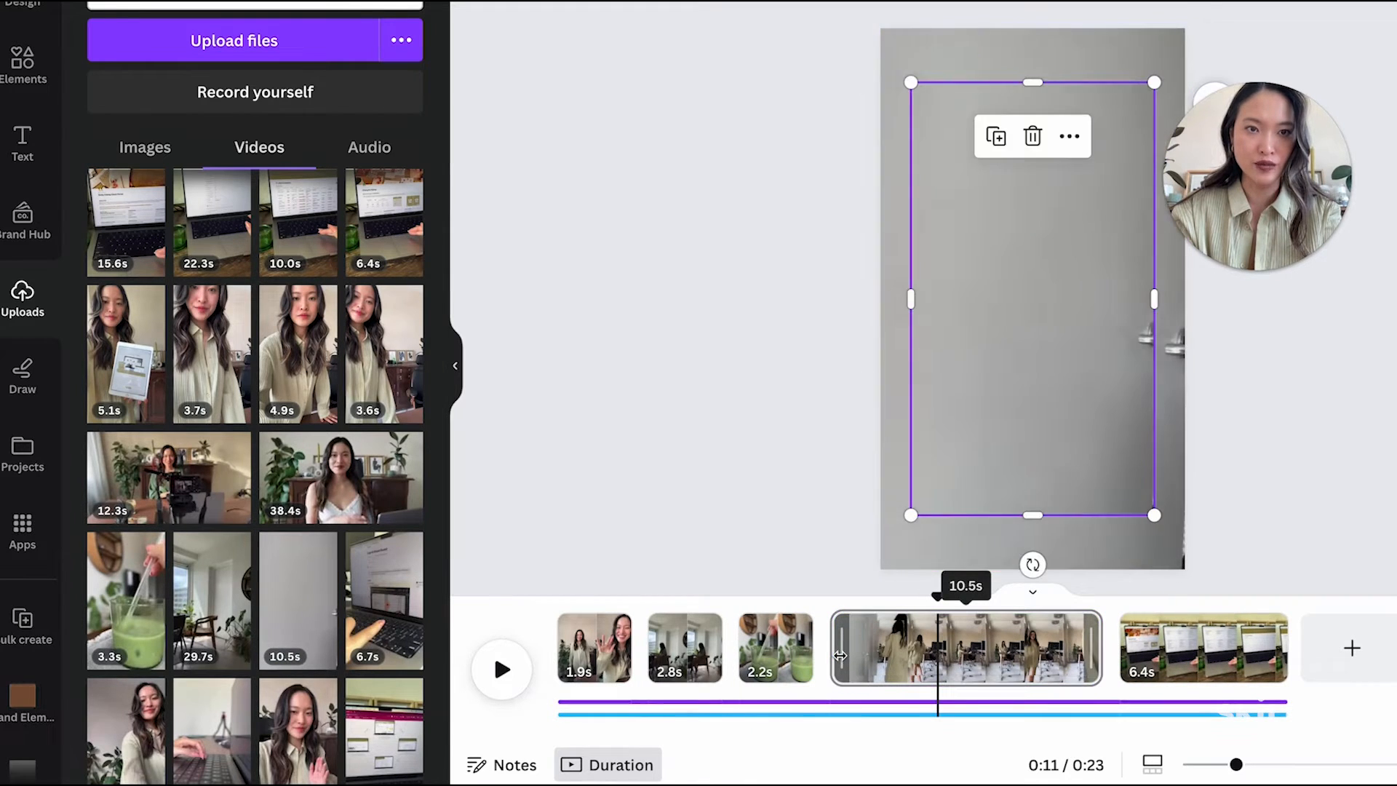
Step: Play the door clip from its beginning to find where it should be trimmed
key(space)
click(829, 598)
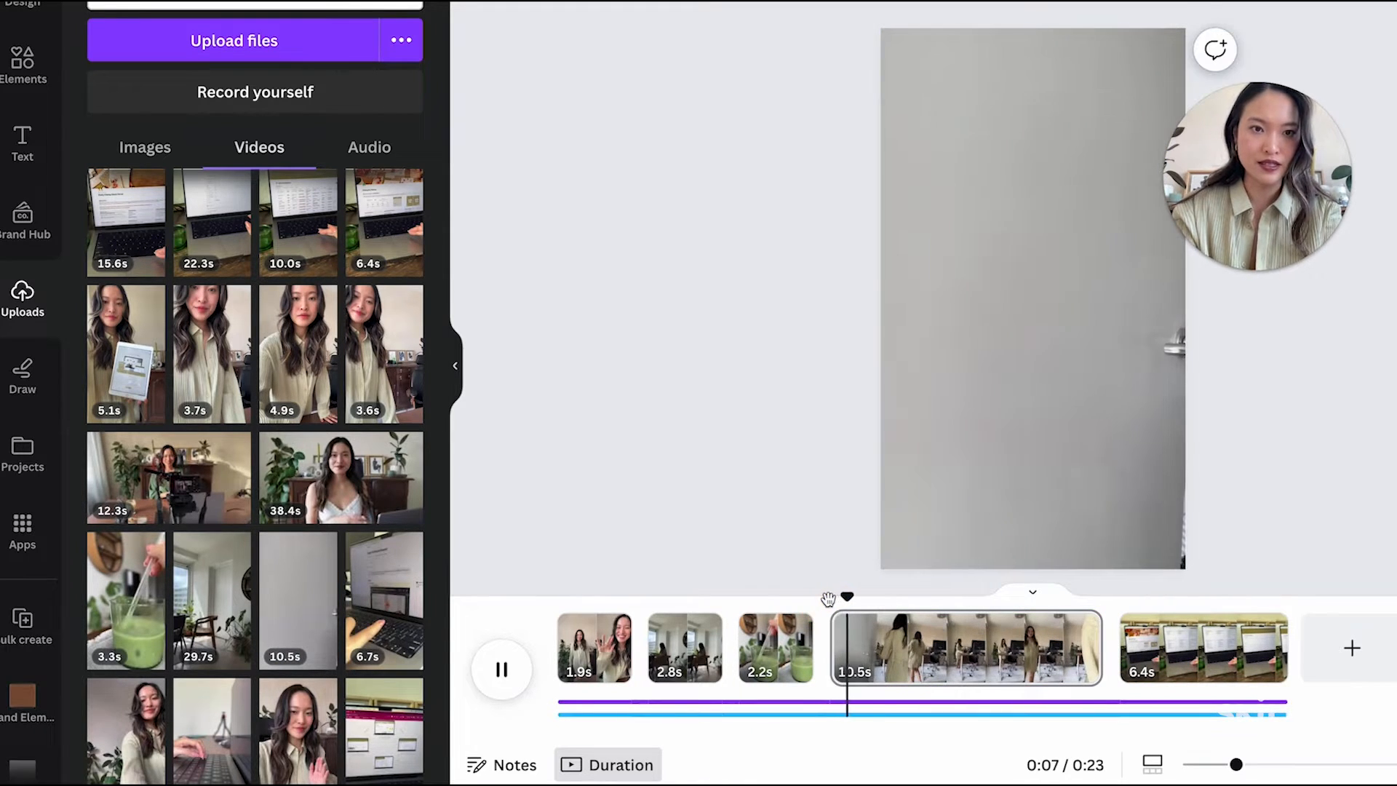
key(space)
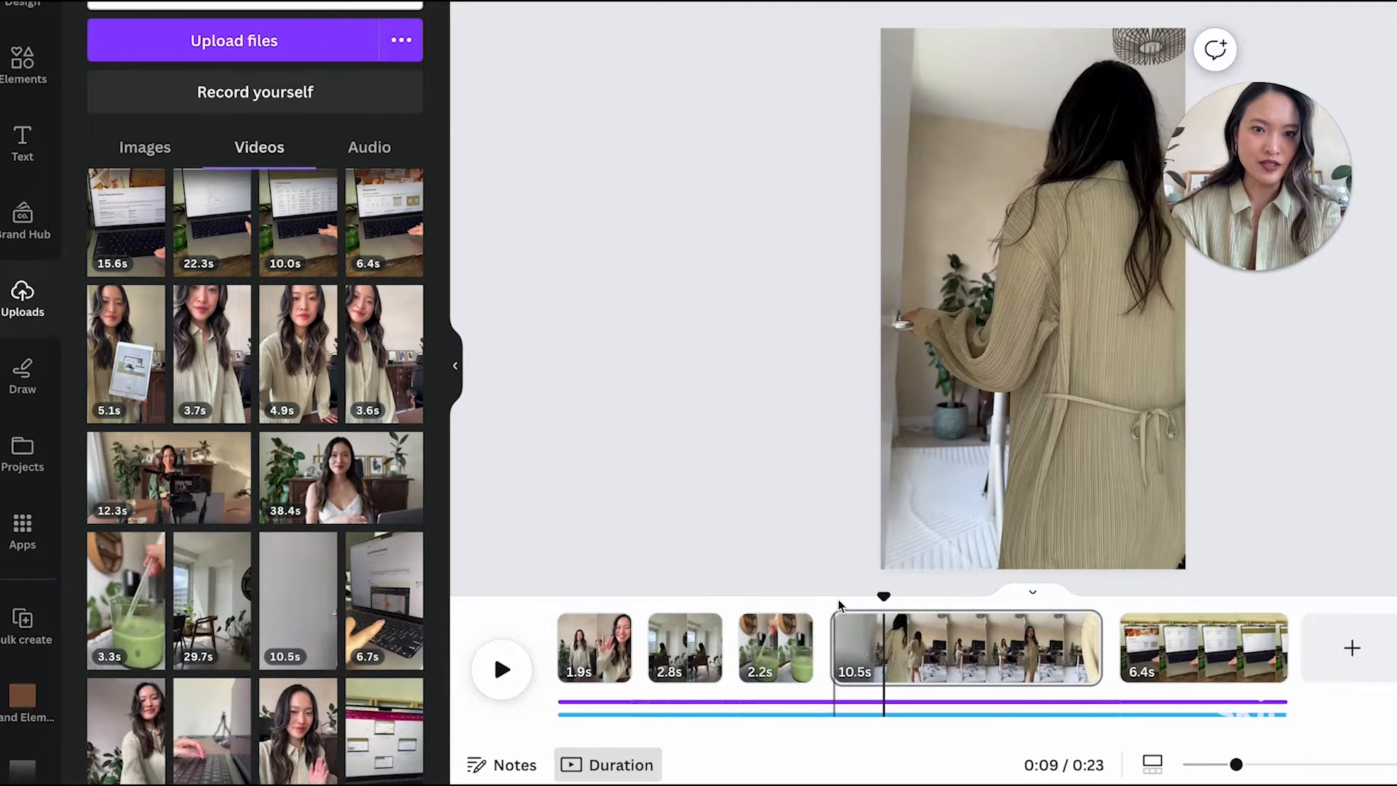
Step: Trim the blank opening off the door clip so the page lasts 9.3 s, and mute the clip's sound
drag(887, 591, 865, 598)
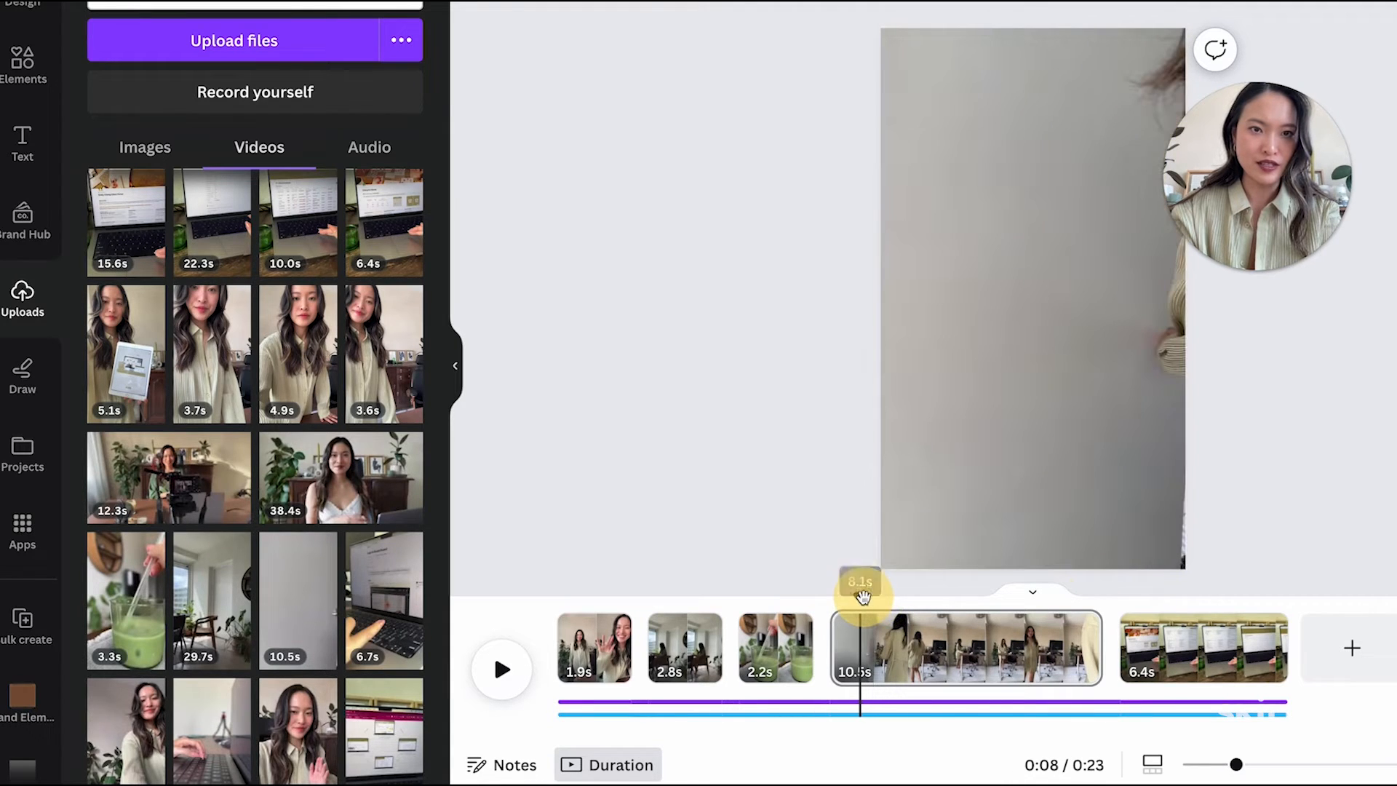
drag(833, 646, 860, 647)
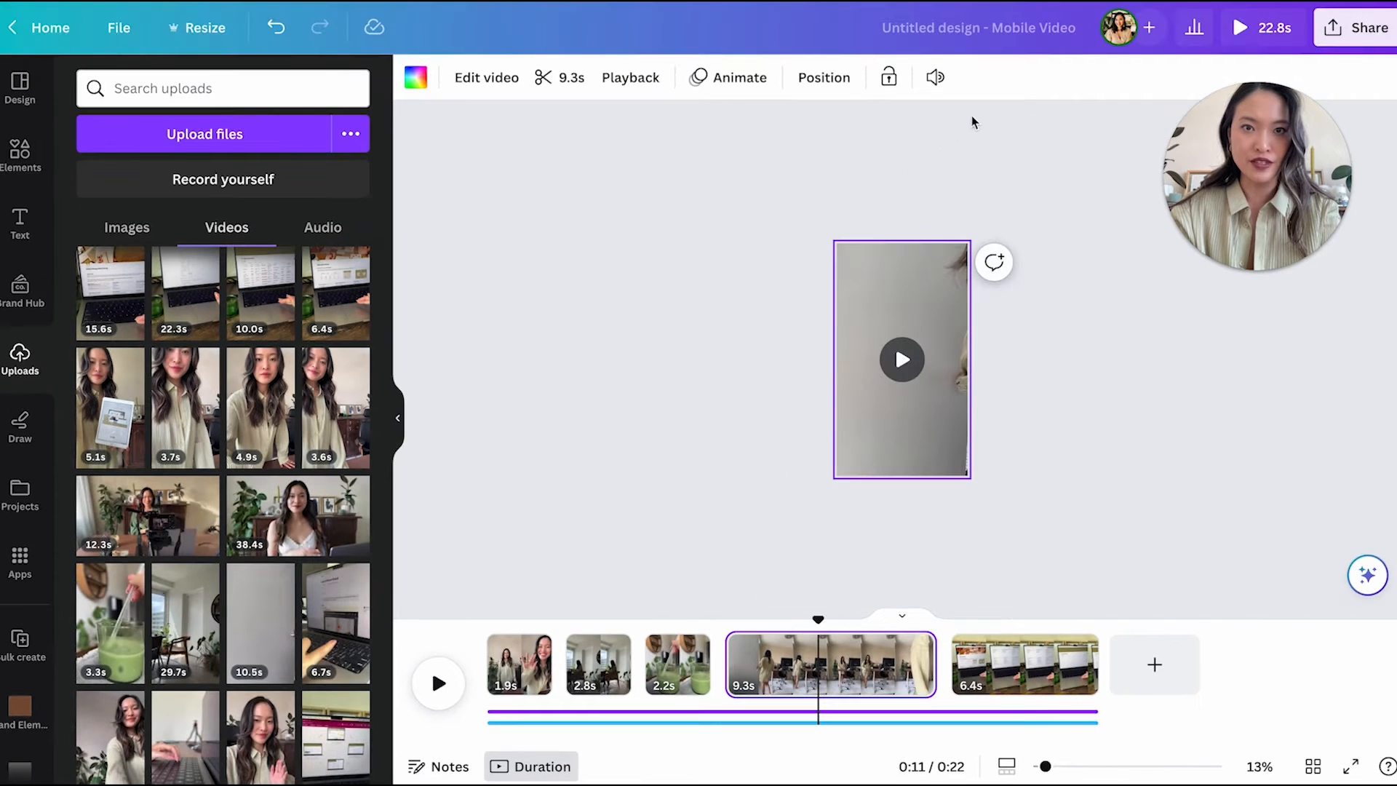
click(938, 77)
click(909, 138)
Step: Play back the sequence and trim the end of the fifth page's laptop clip to 5.3 s
drag(816, 618, 676, 619)
click(662, 659)
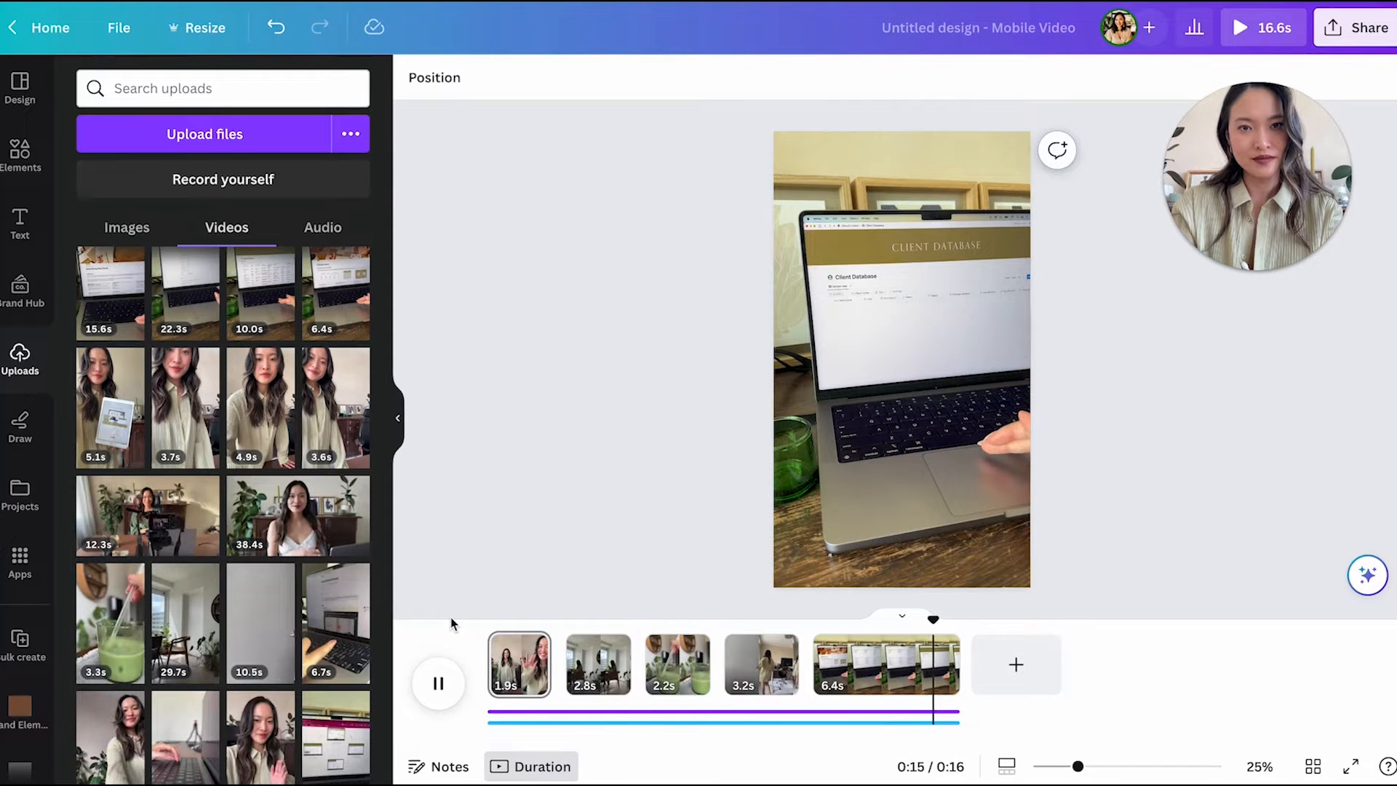
key(space)
drag(955, 663, 935, 659)
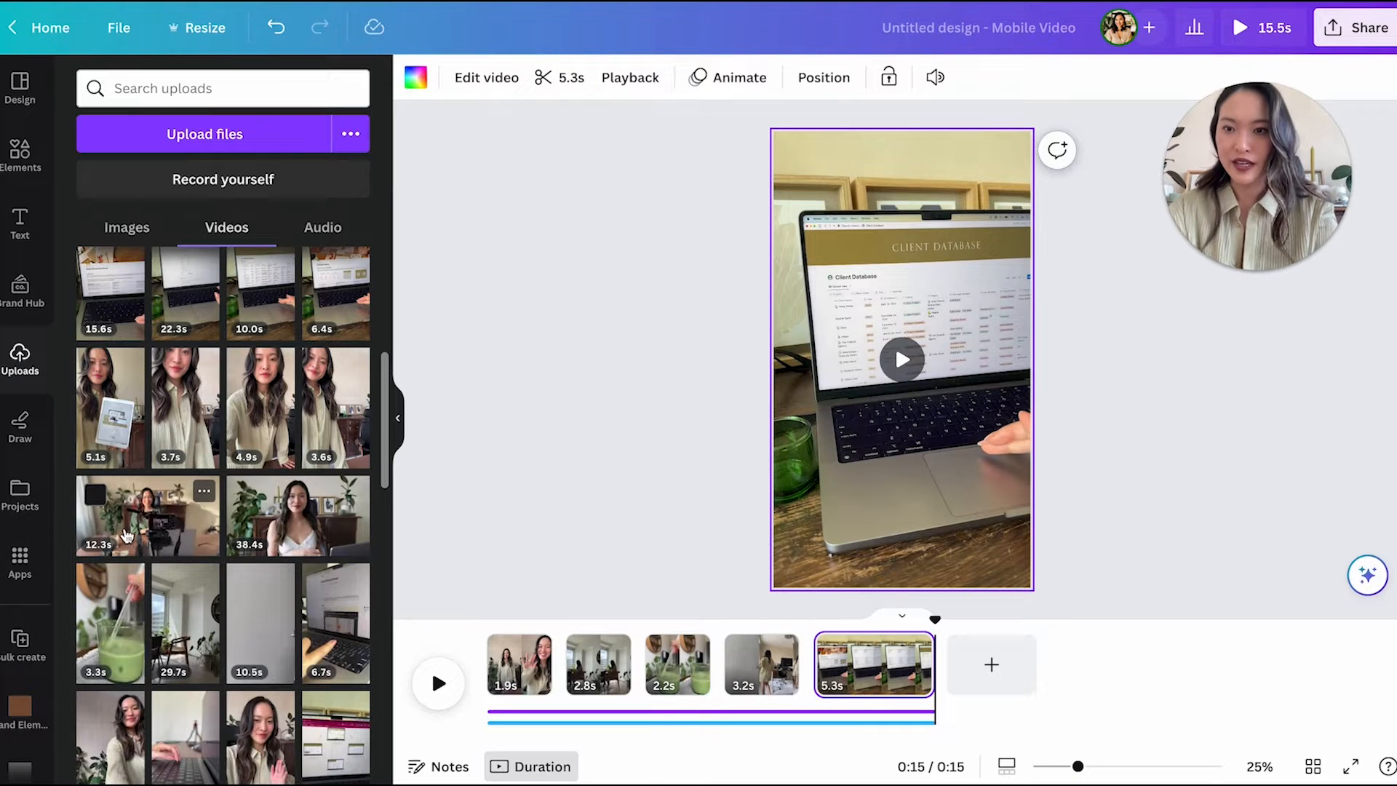
Step: Add the 22.3 s laptop clip as the sixth page and trim it to 2.9 s
scroll(171, 579, down, 3)
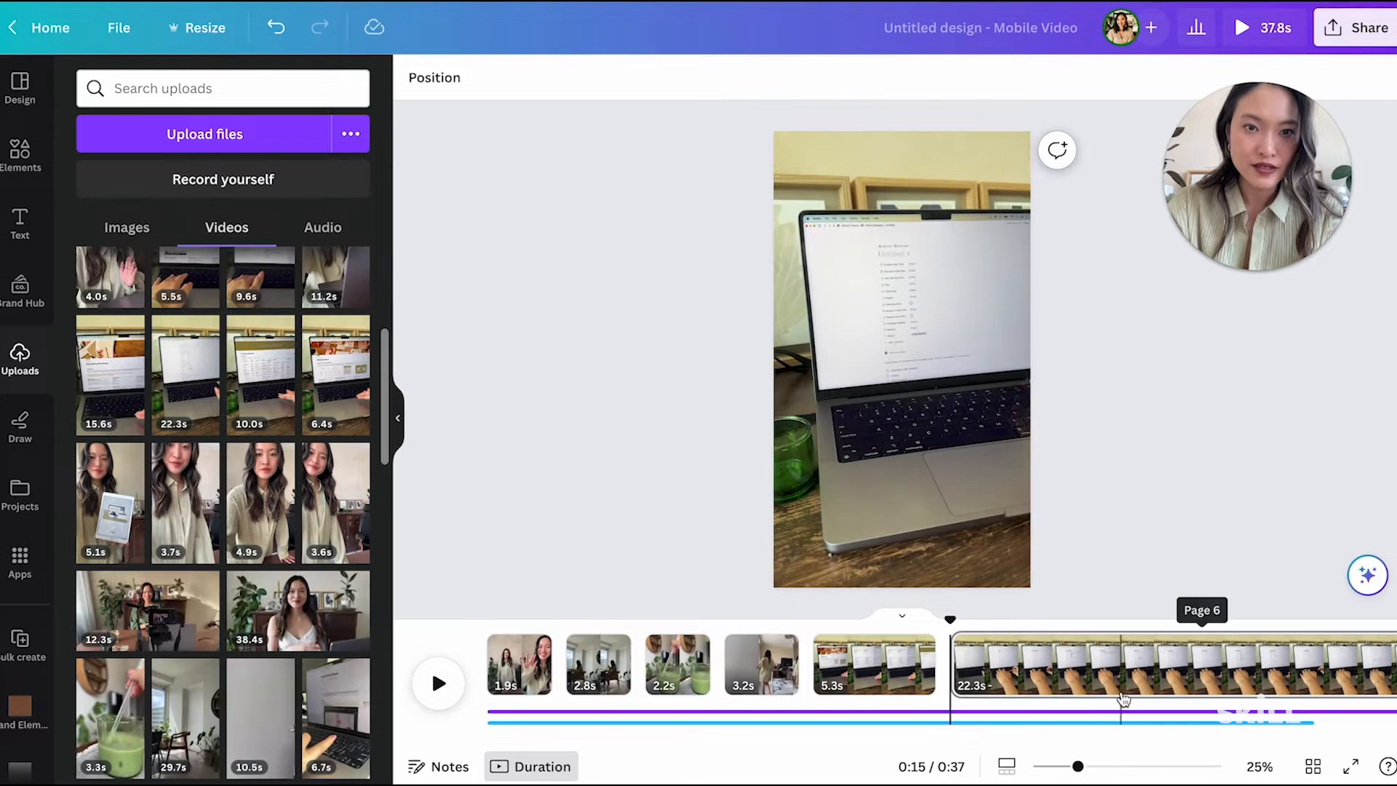
drag(799, 662, 993, 662)
drag(1252, 662, 1017, 648)
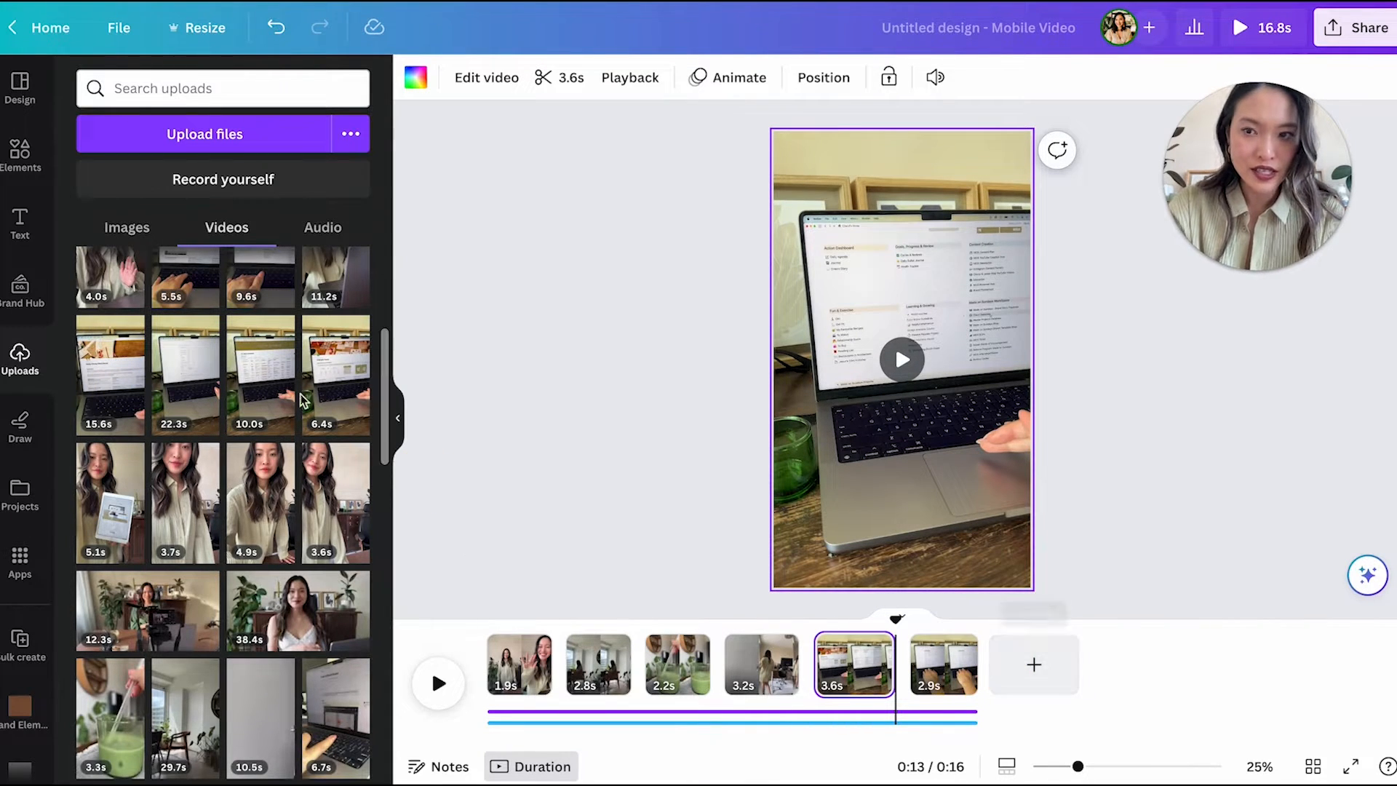
Step: Add the 15.6 s laptop clip as the seventh page and shorten it to 7.4 s
drag(134, 390, 1092, 673)
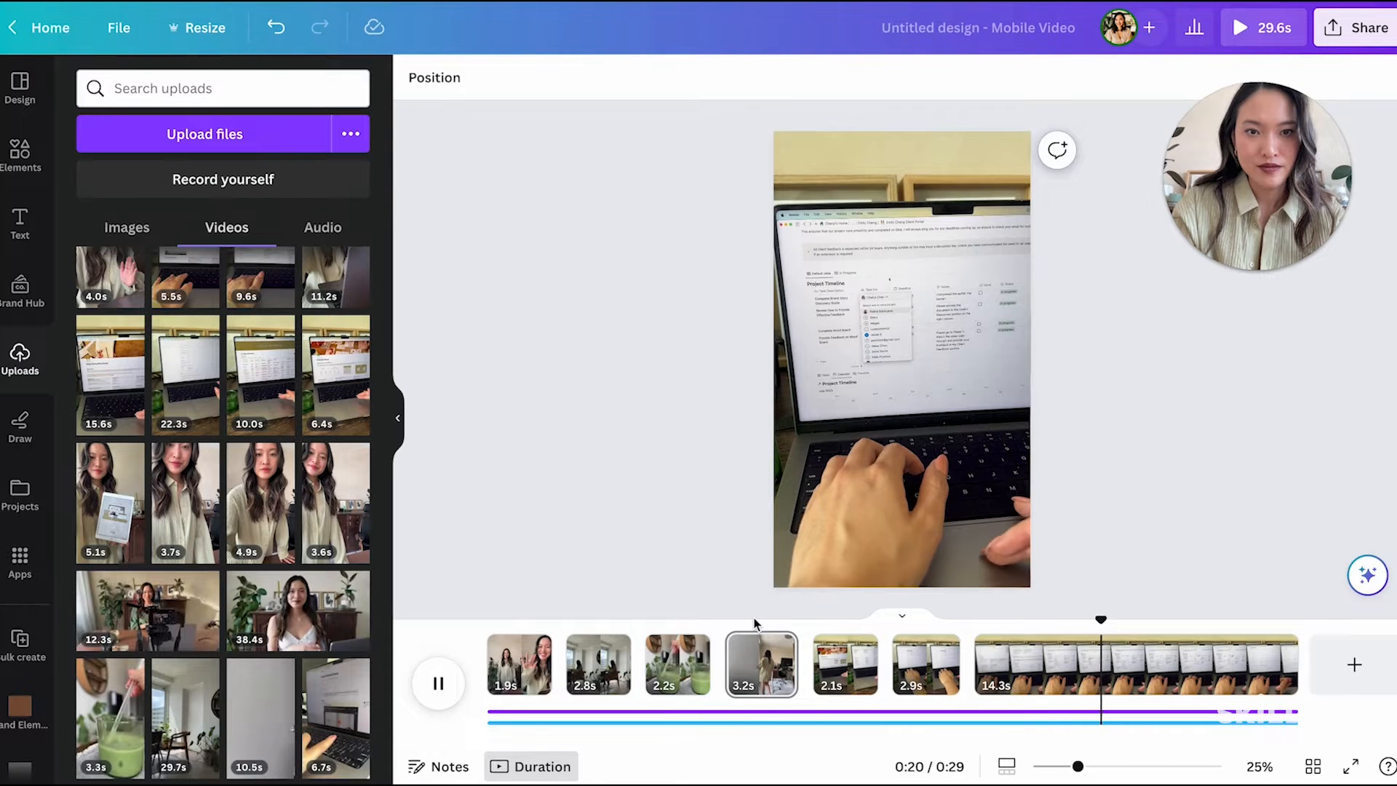
click(1298, 664)
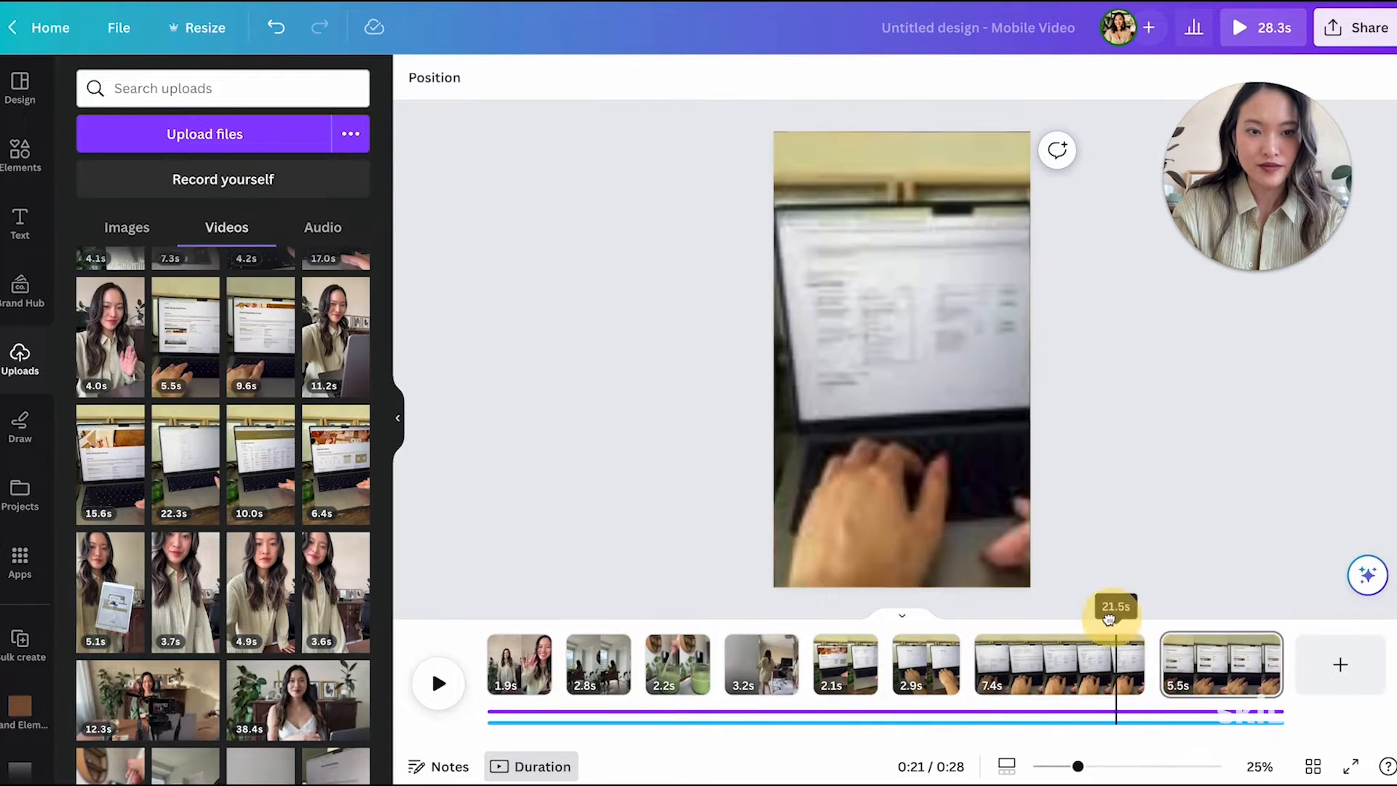
Step: Preview the end of the seventh page and delete the 5.5 s laptop page that follows it
drag(1115, 619, 1108, 617)
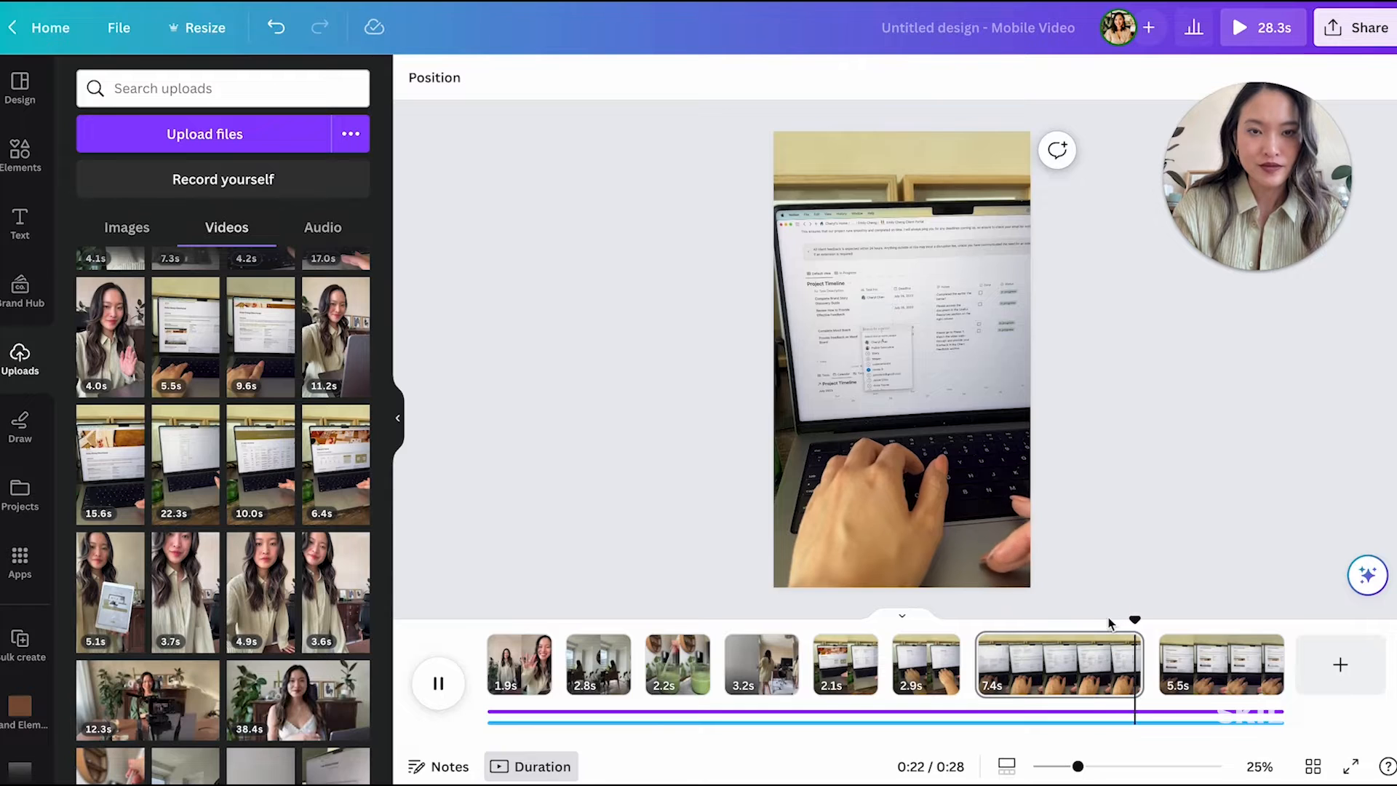
click(1248, 665)
click(1263, 648)
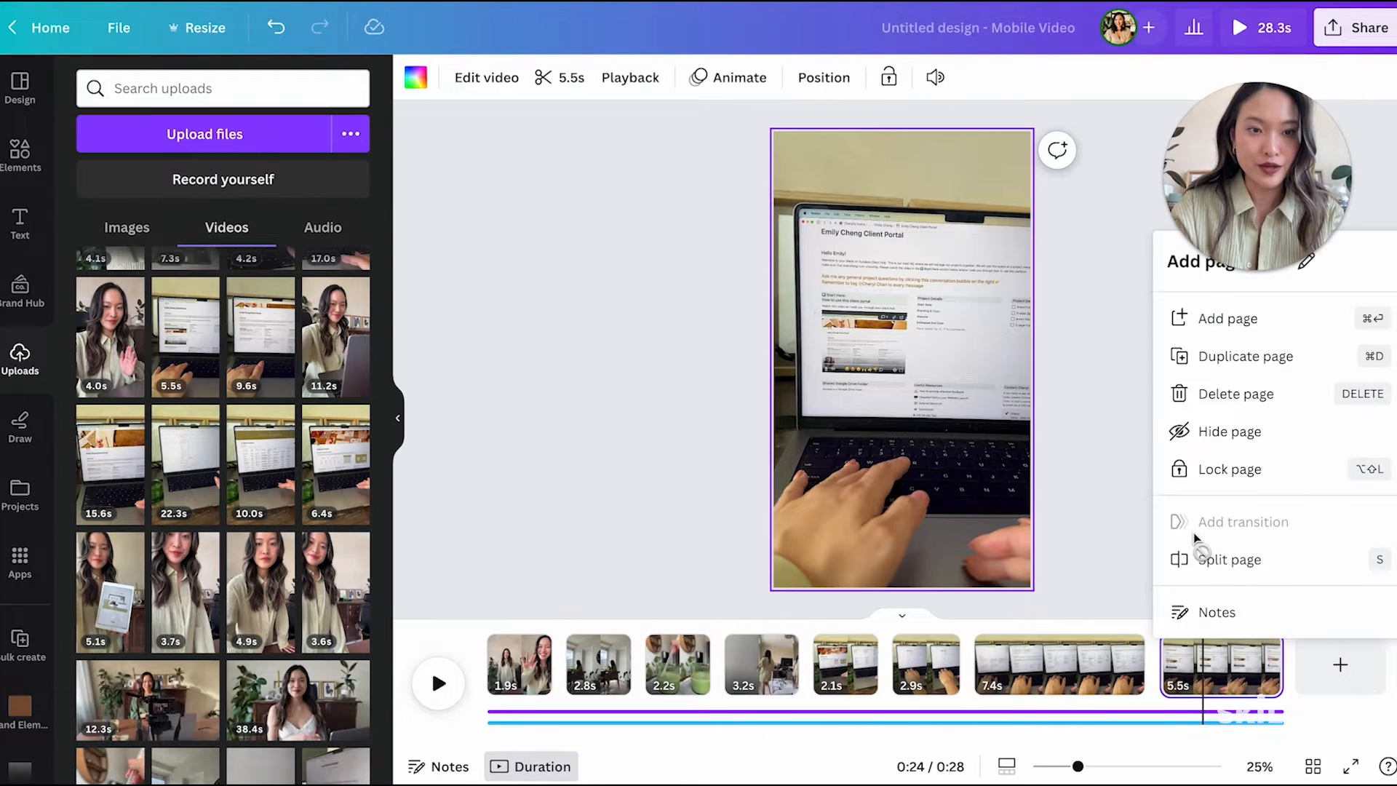
click(1234, 395)
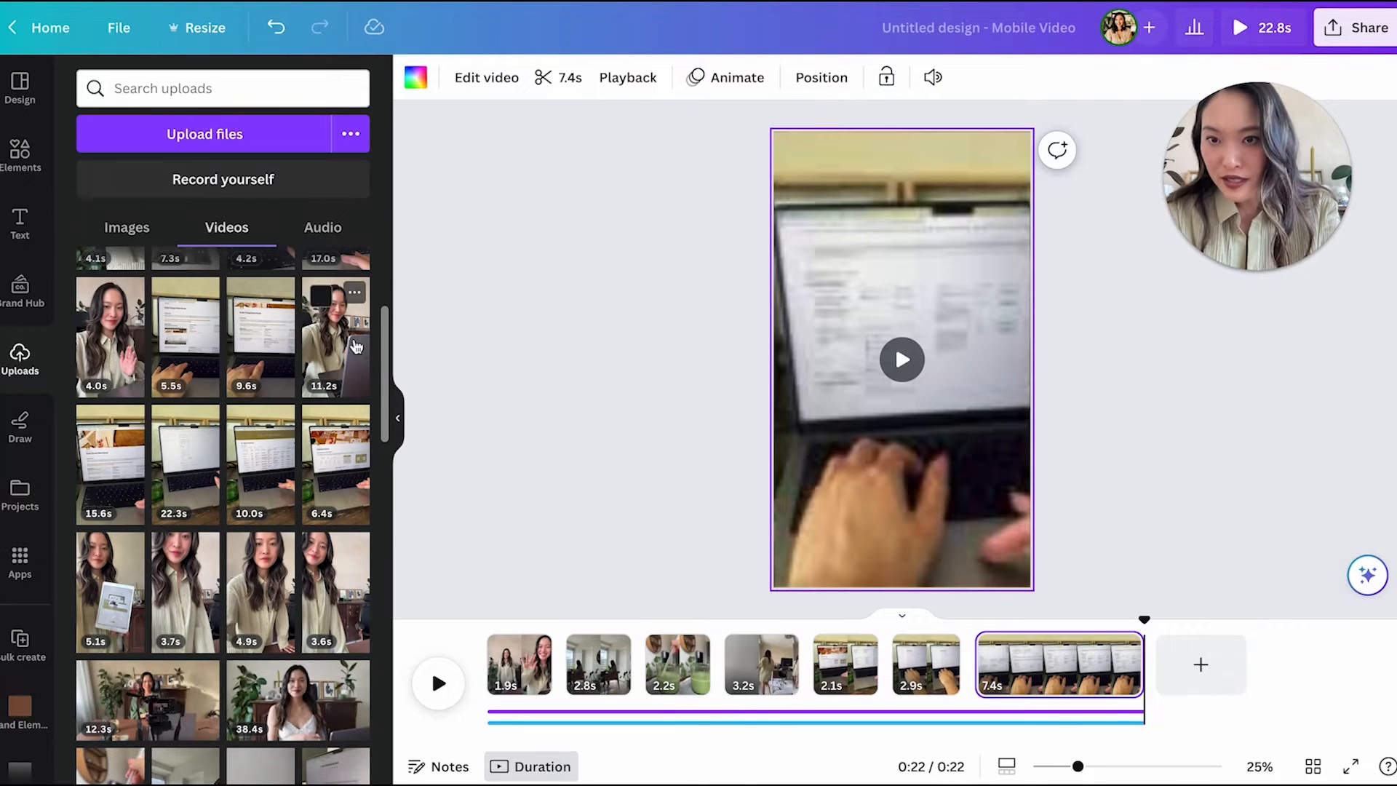
Step: Add the 11.2 s clip of the woman at her laptop as the eighth page and trim its end to 3.8 s
drag(353, 345, 1244, 666)
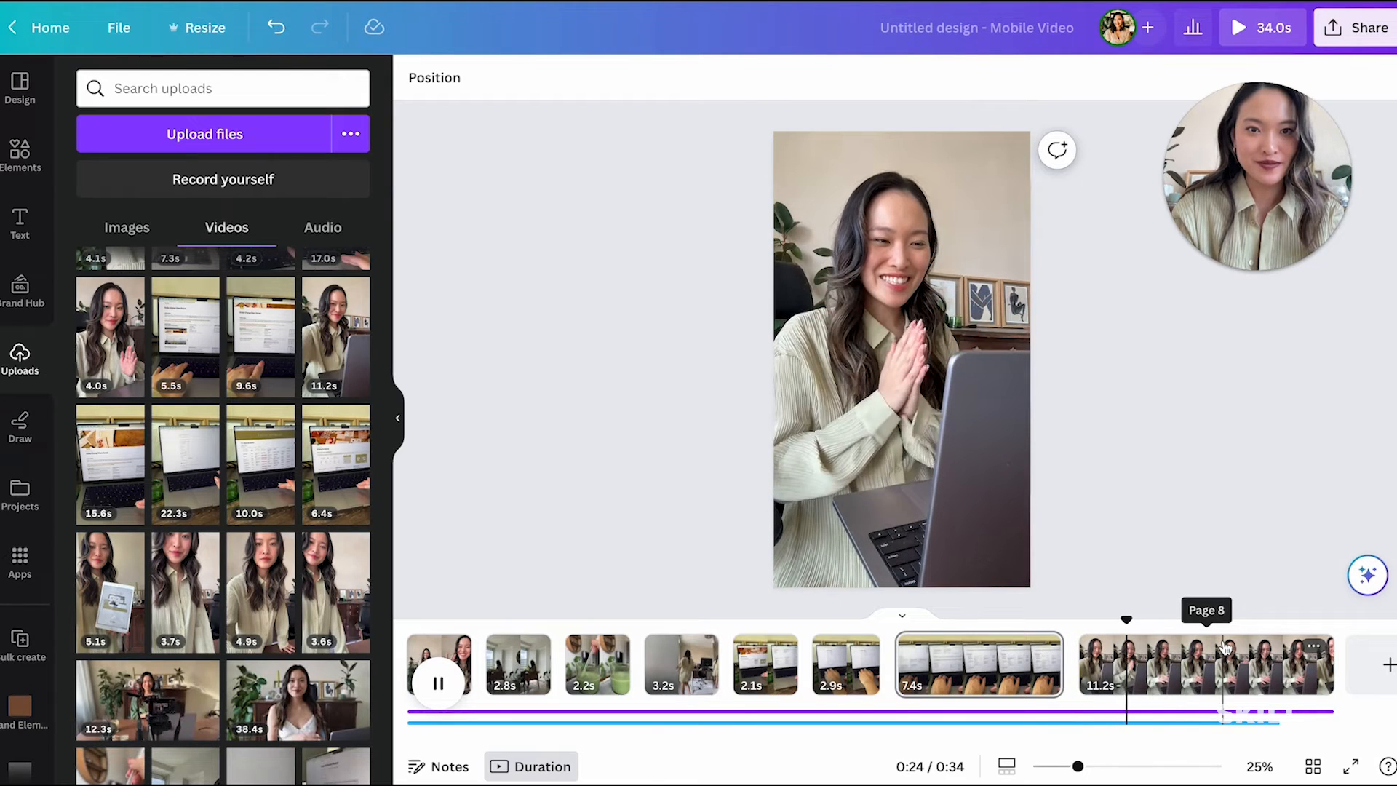
click(1300, 673)
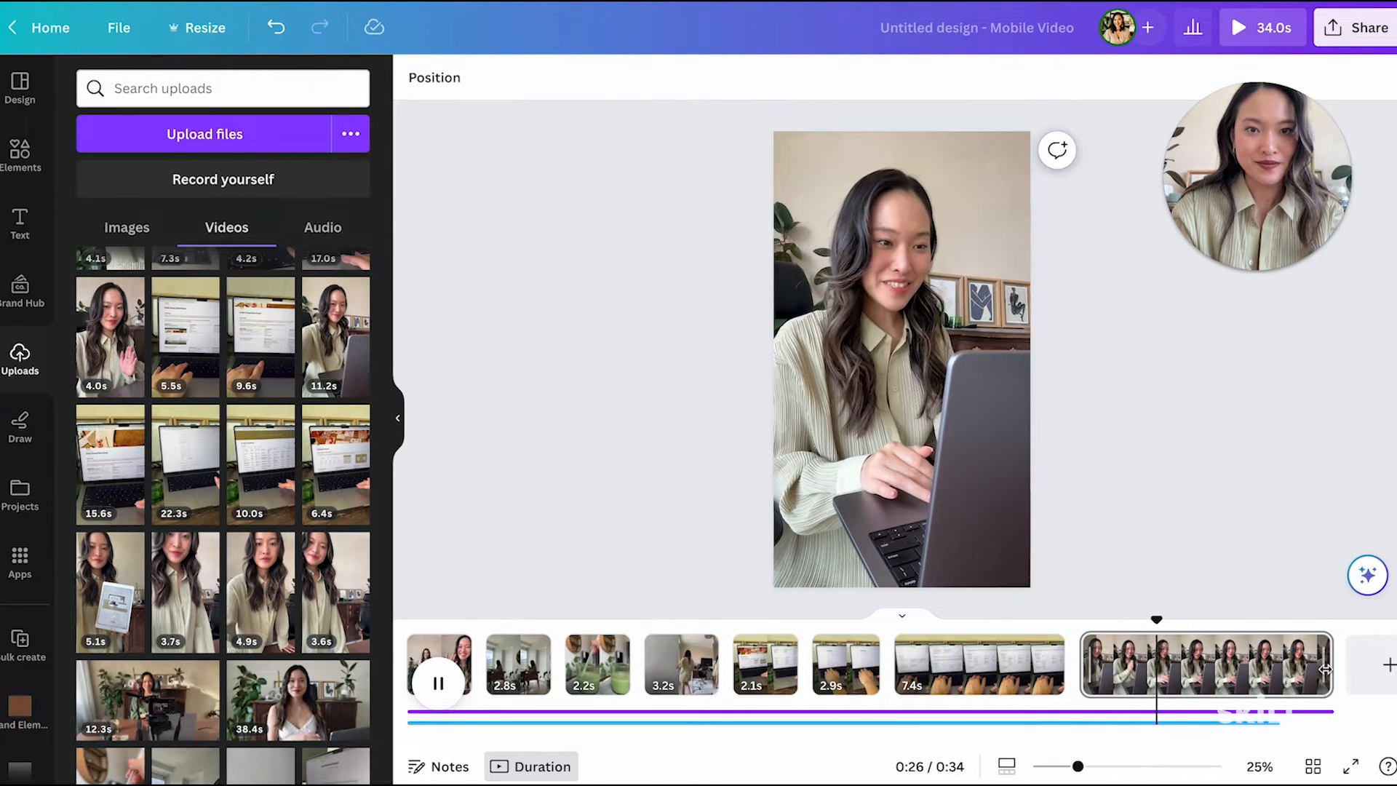
drag(1324, 668, 1124, 662)
Step: Add the 5.5 s client portal laptop clip as the ninth page
scroll(180, 379, up, 1)
scroll(128, 389, up, 3)
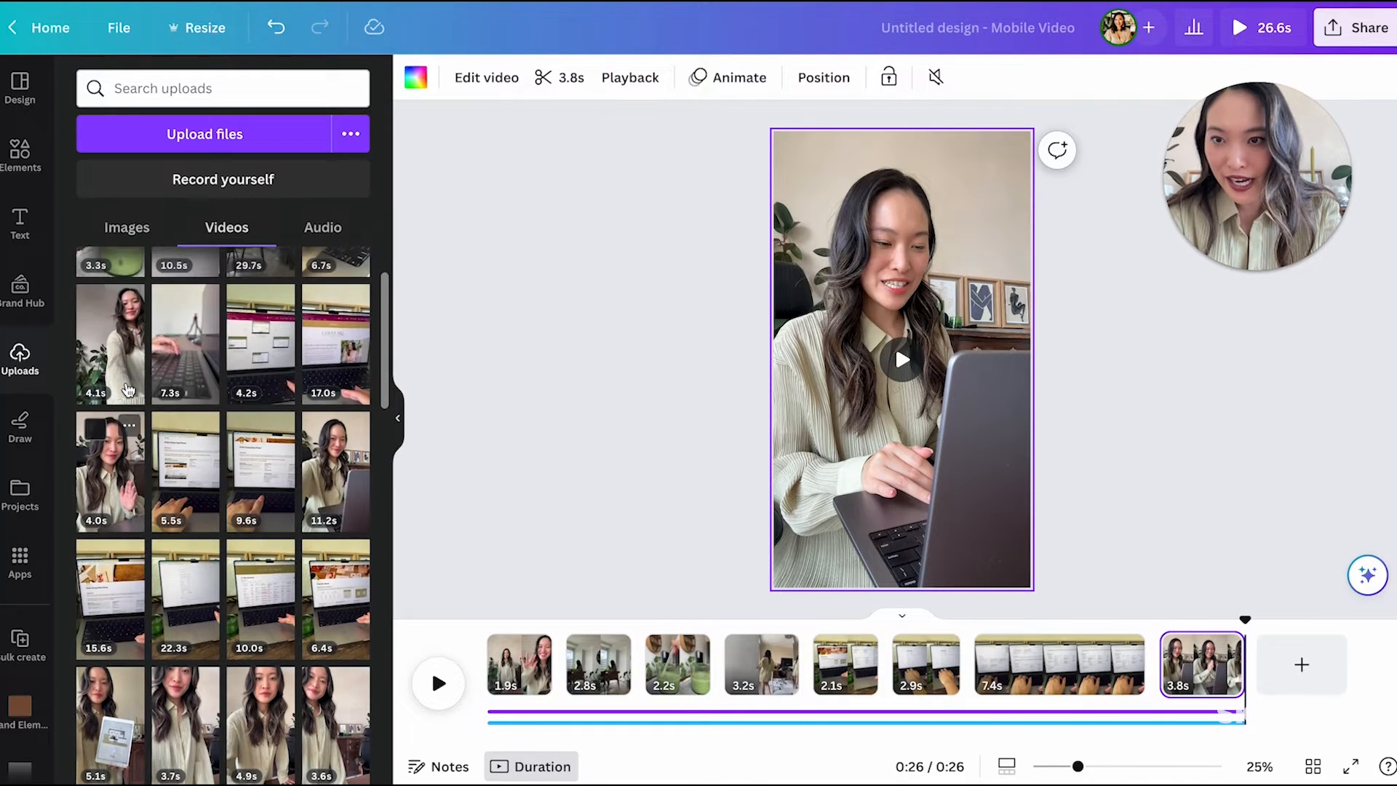
drag(203, 484, 1266, 666)
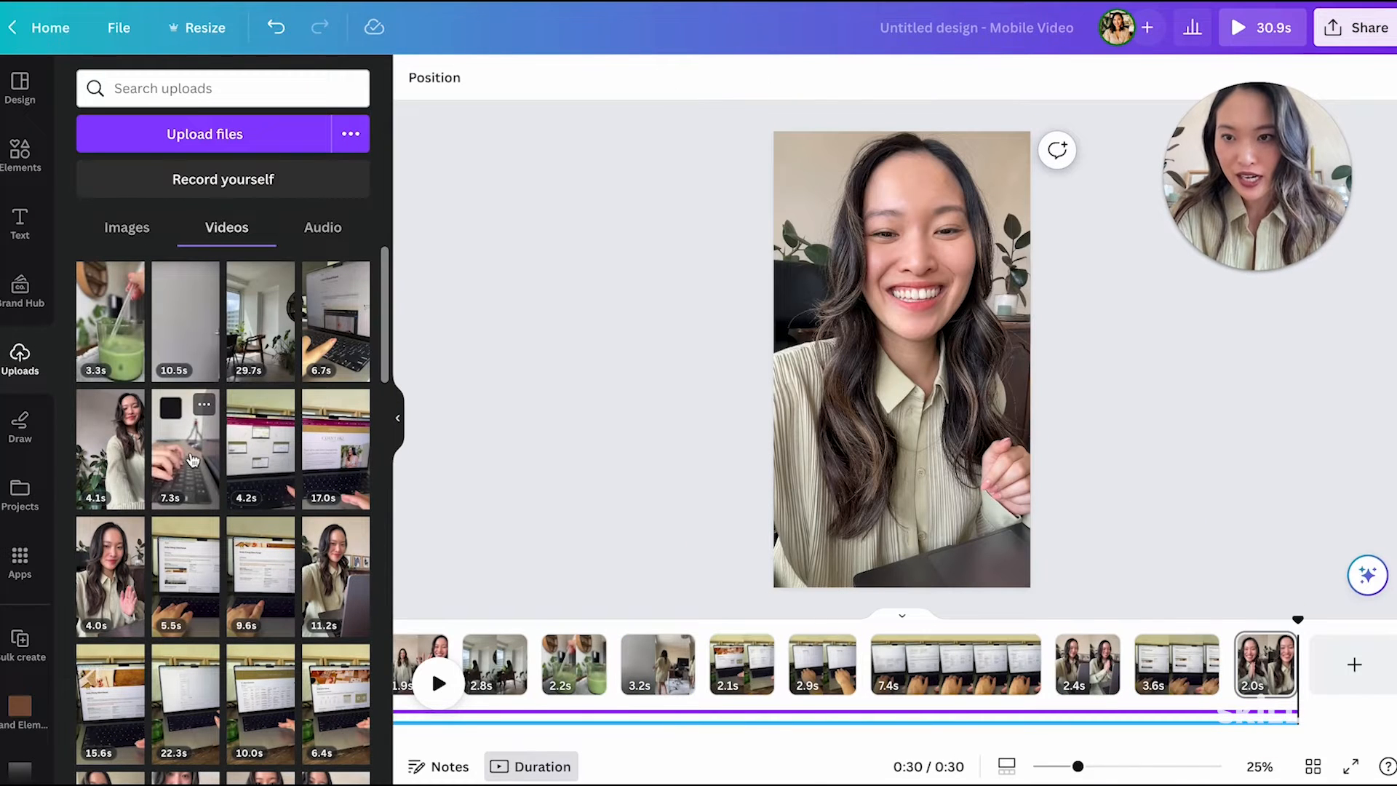
Step: Add the 17.0 s website clip as the last page and trim its end to 10.4 s, near where the voiceover stops
drag(348, 462, 1331, 680)
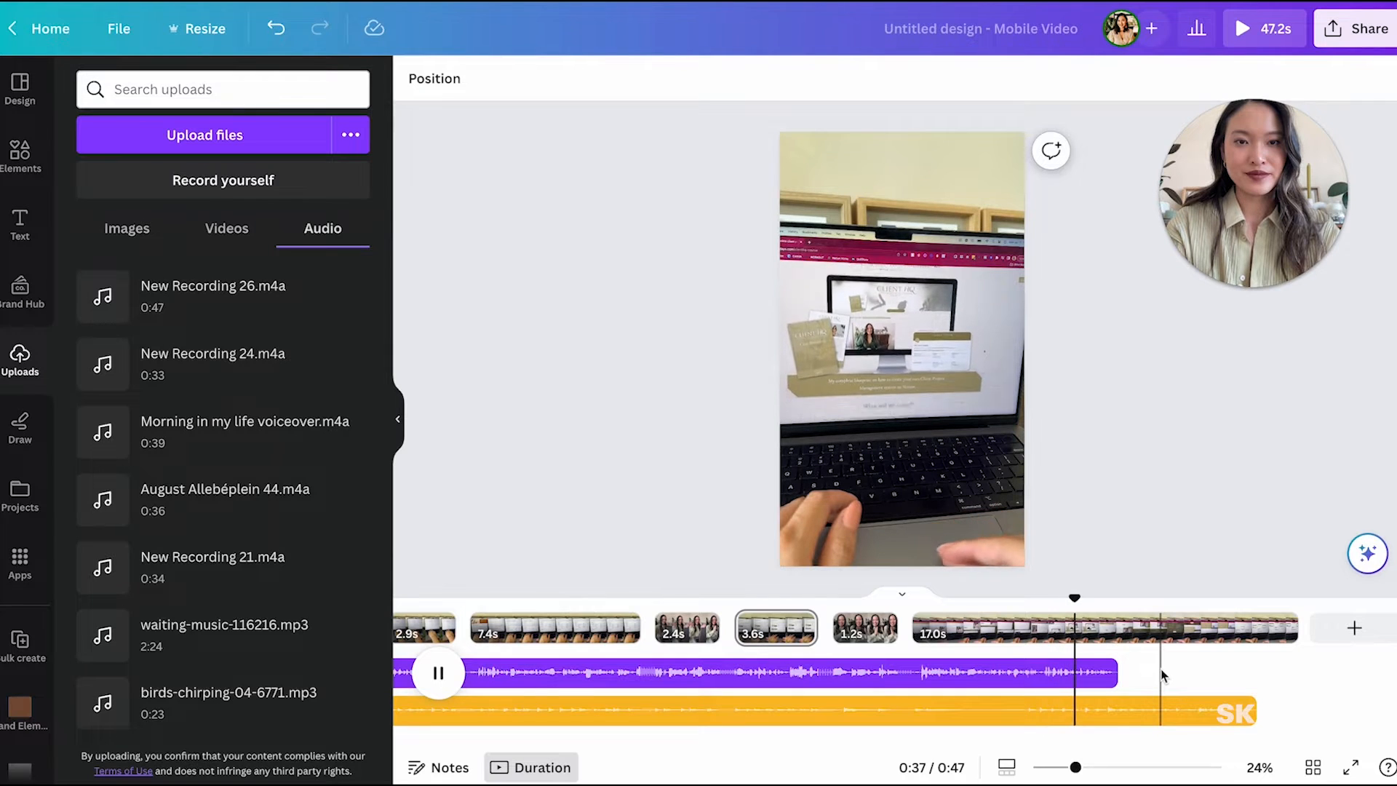
key(space)
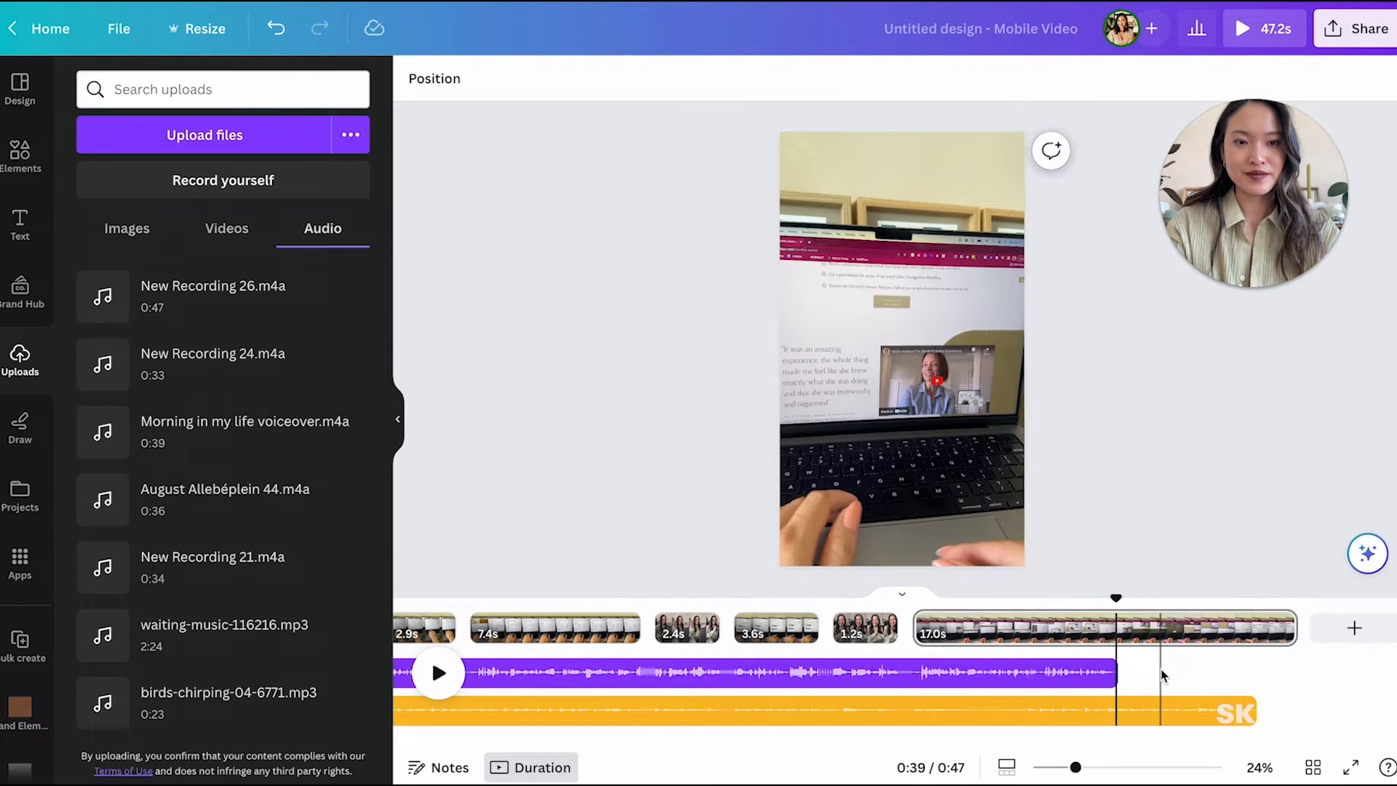
drag(1289, 617, 1107, 635)
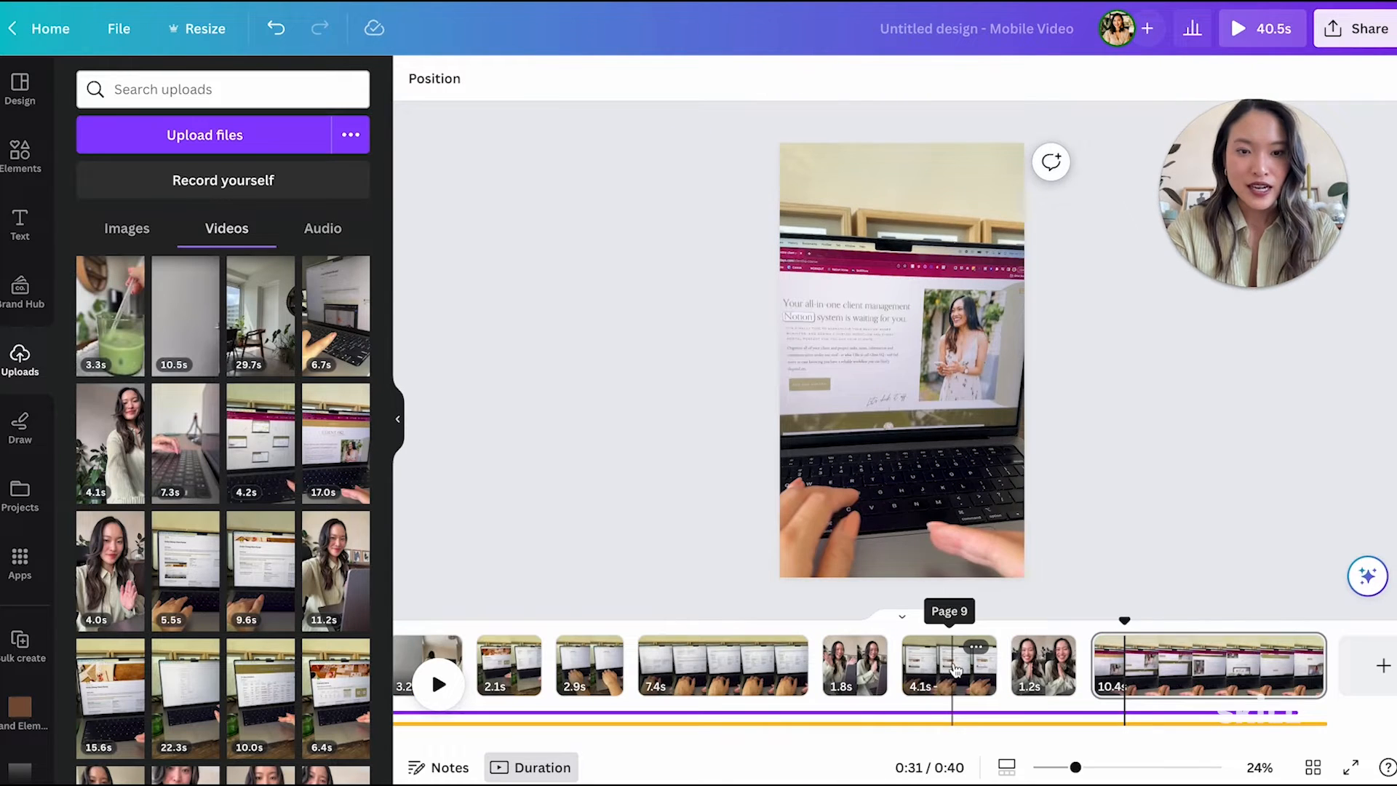
Step: Enlarge and reposition the client portal video on page 9 in crop mode for a close-up, and play it back
click(946, 654)
double_click(907, 437)
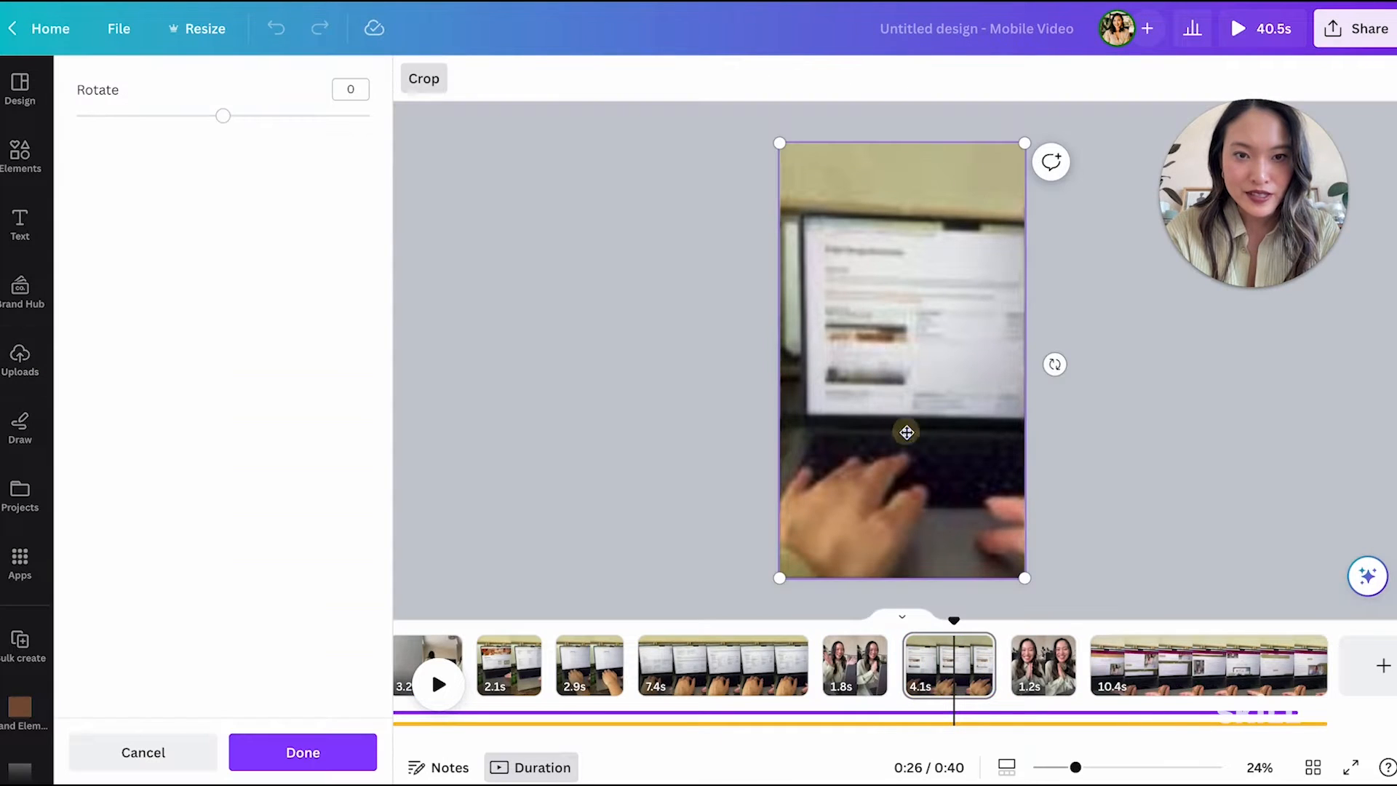
drag(1026, 578, 1124, 761)
drag(866, 387, 830, 293)
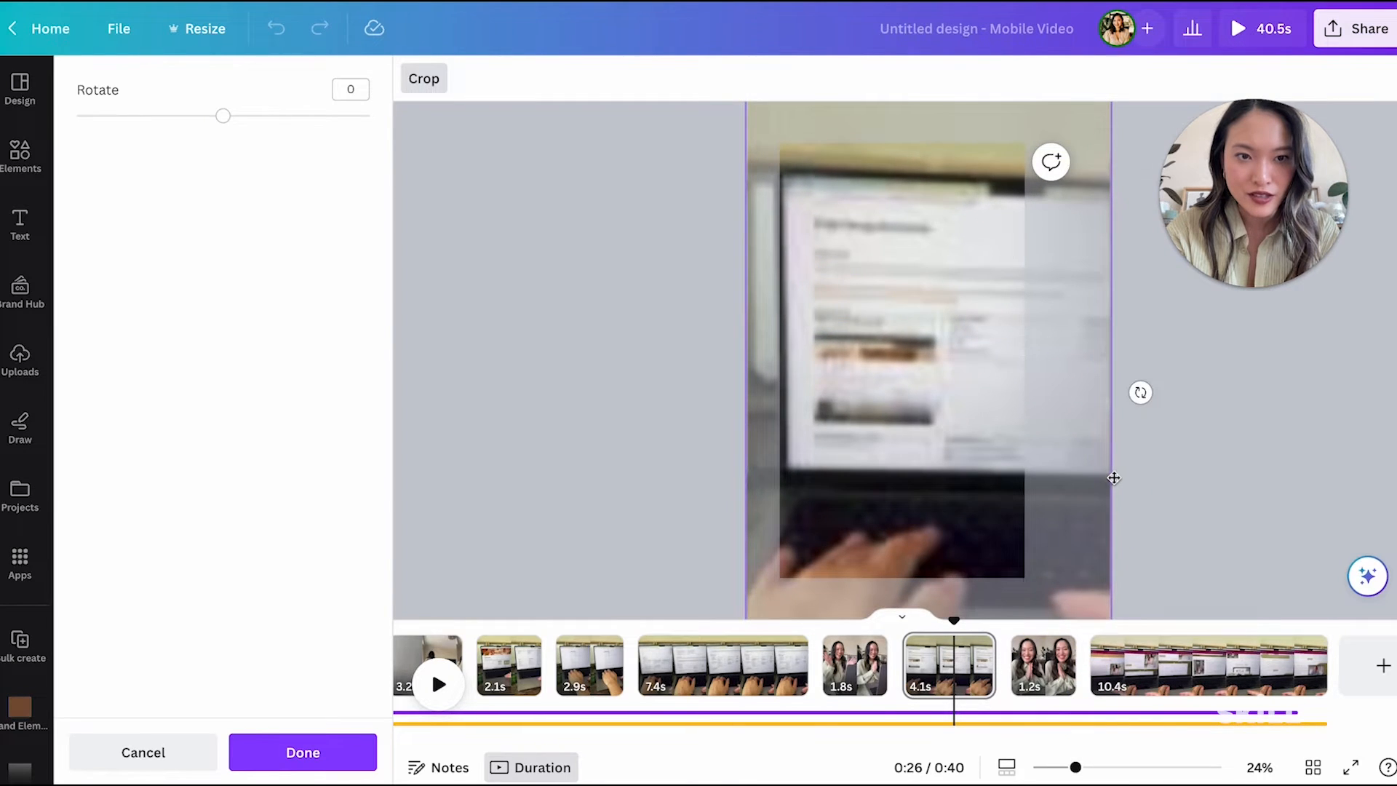
click(828, 617)
key(space)
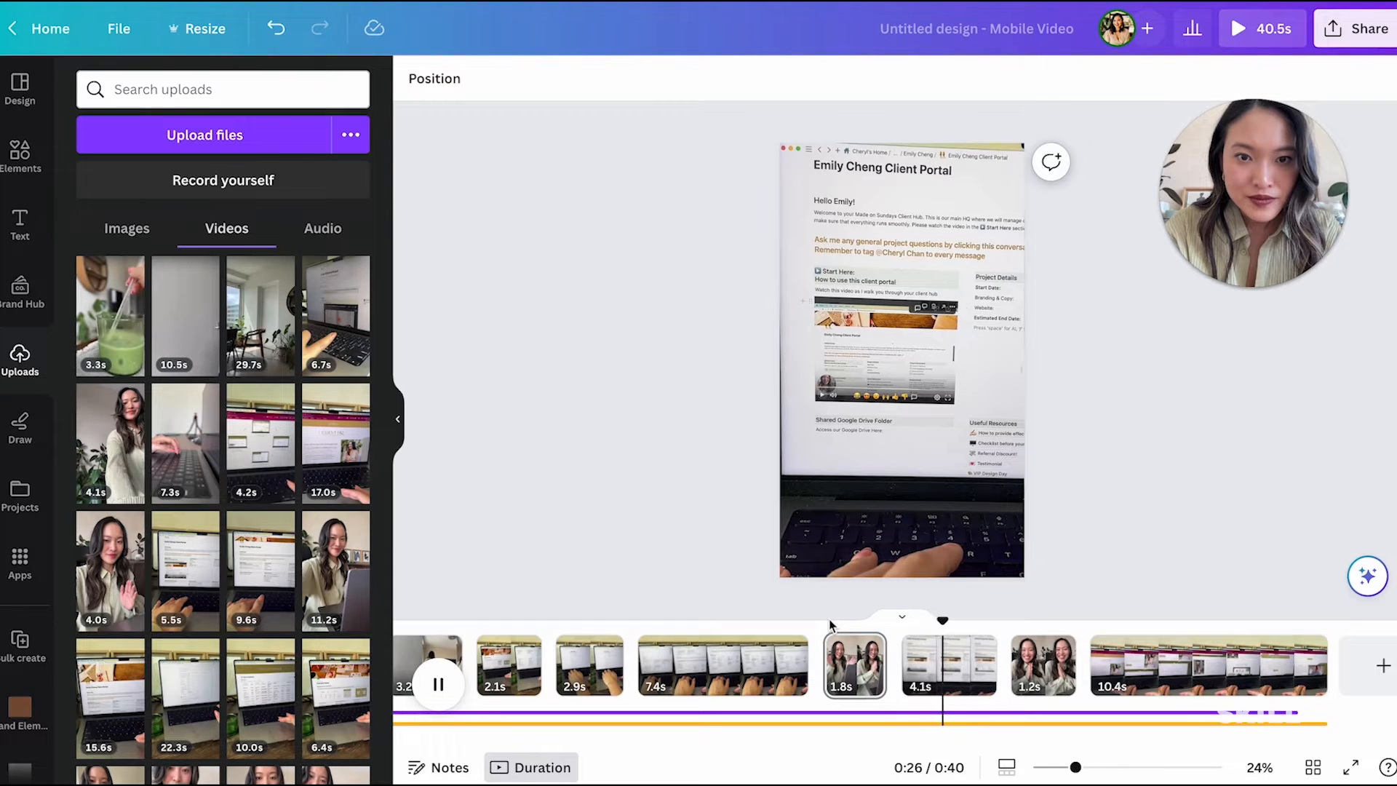
click(941, 429)
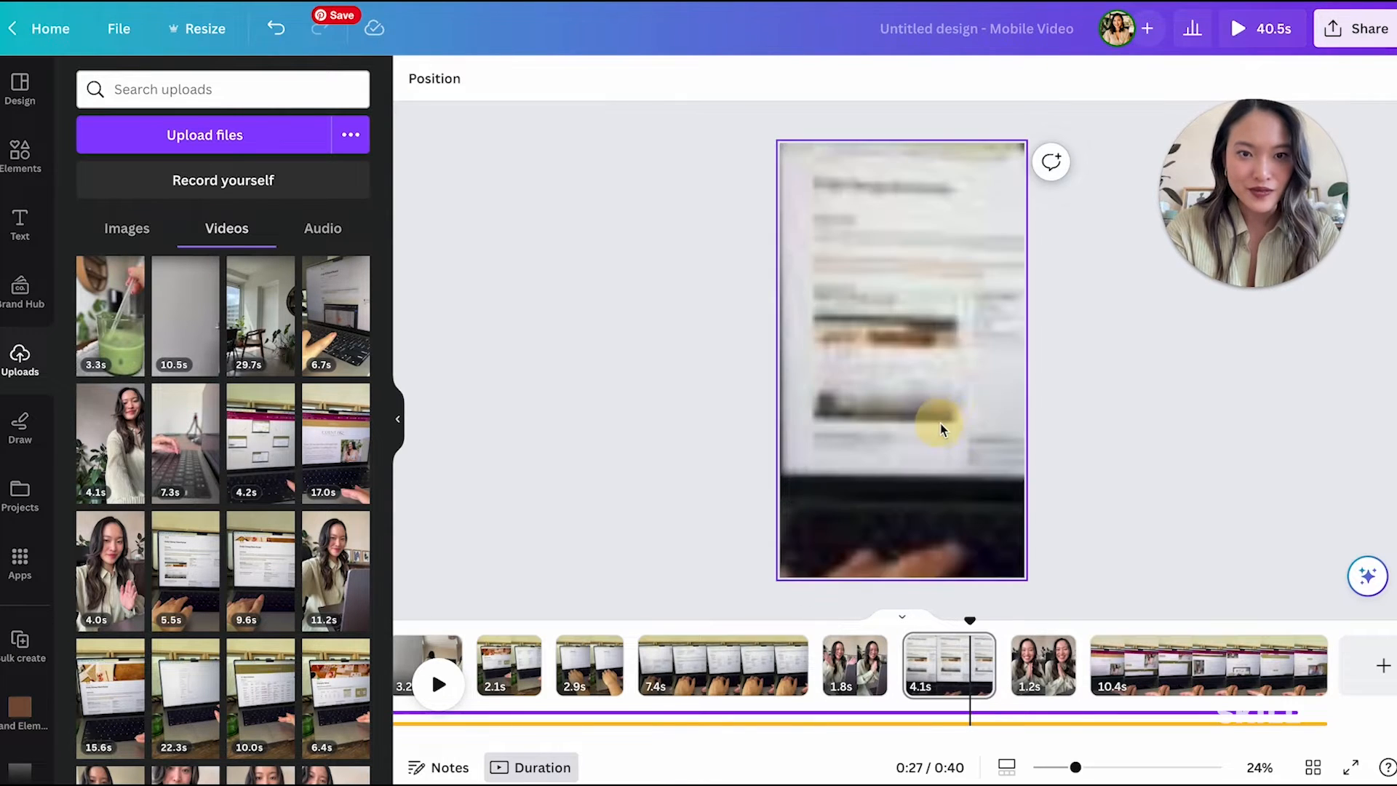
double_click(980, 470)
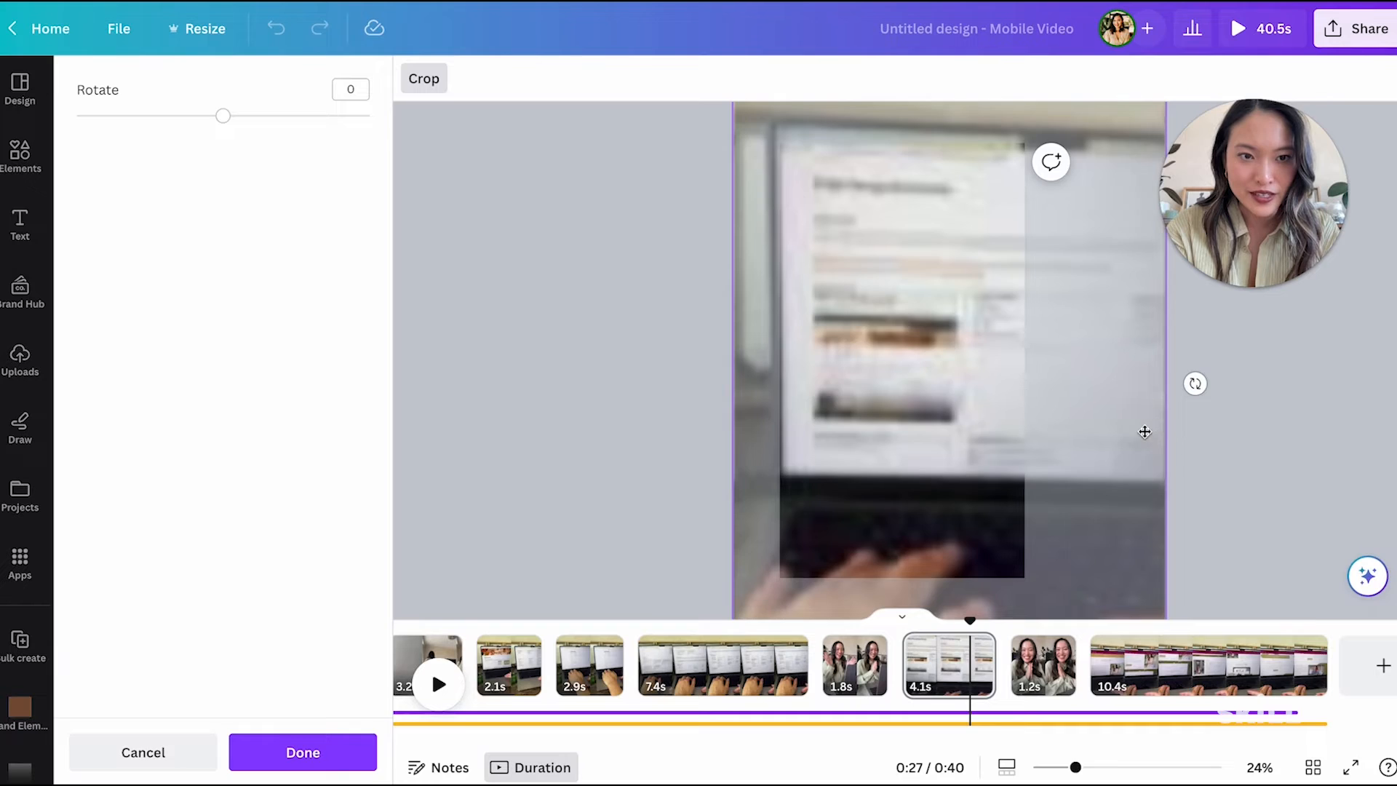
Step: Play the 7.4 s laptop page from its start and split it about 3.7 s in
click(679, 623)
drag(679, 624, 628, 623)
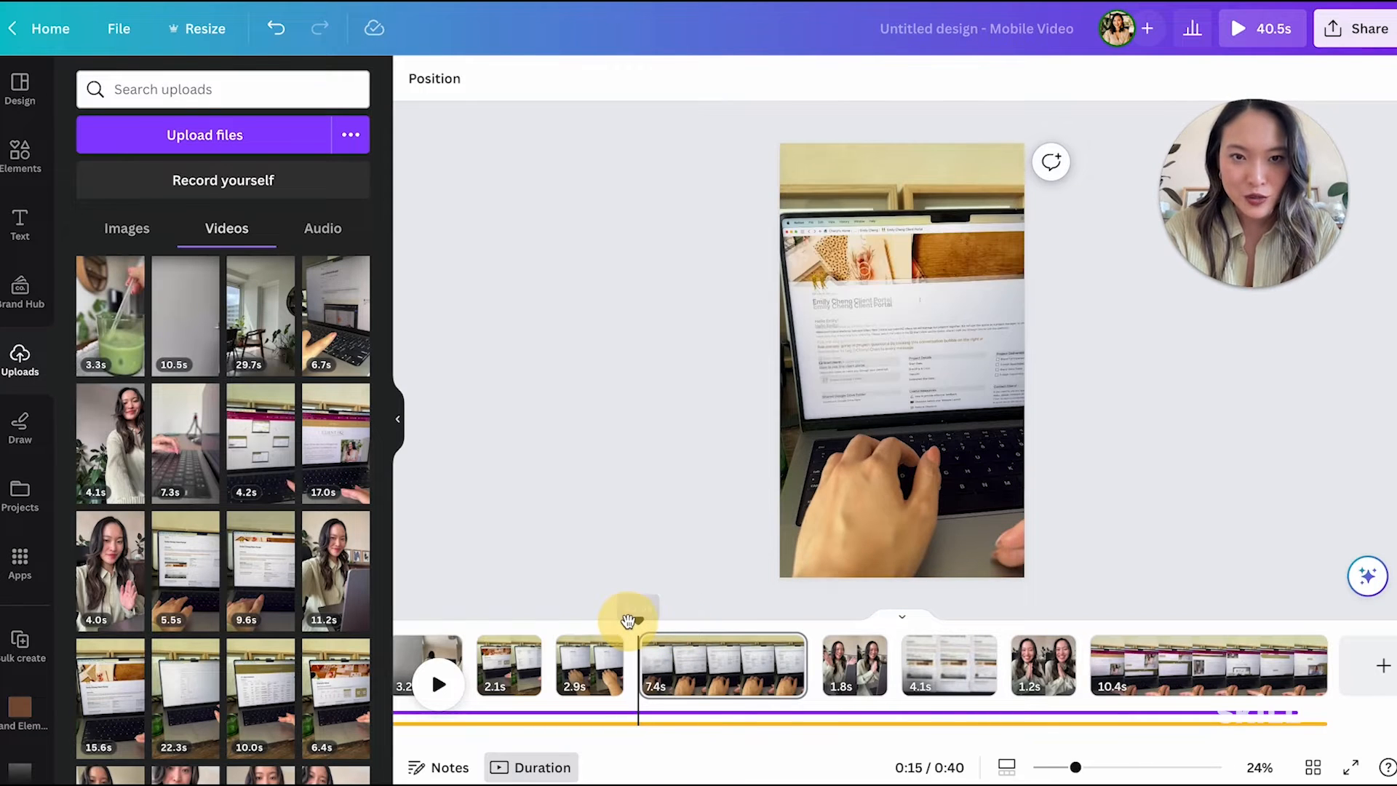
key(space)
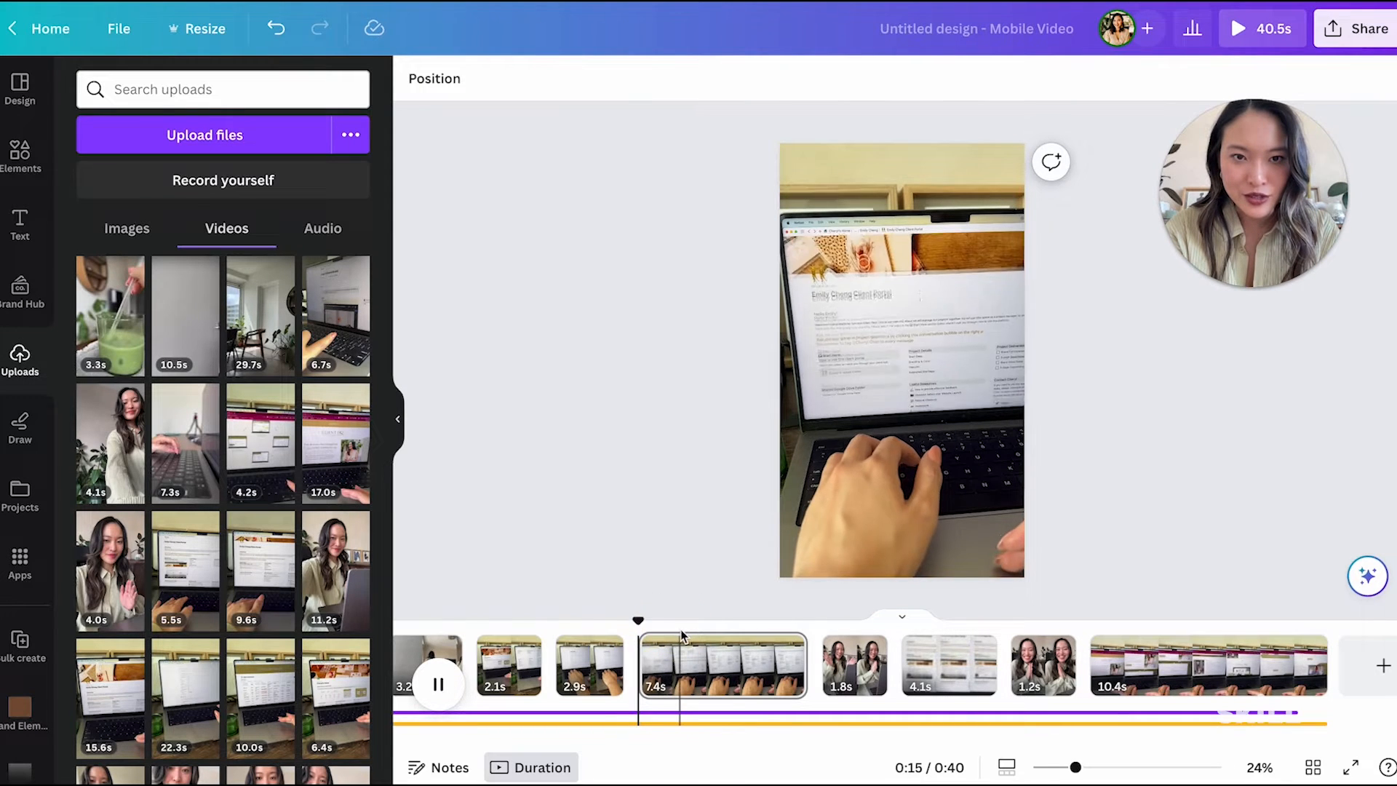
key(space)
click(787, 648)
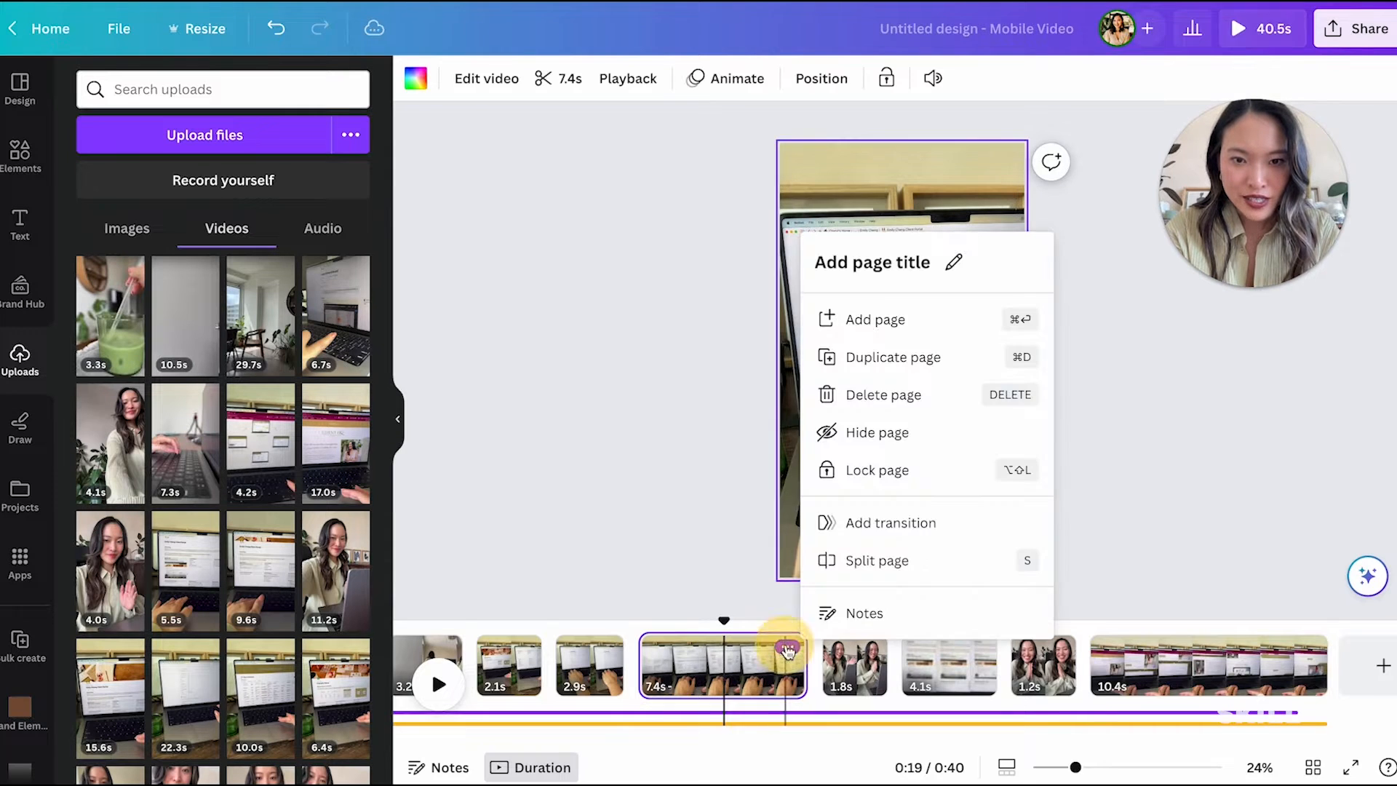
click(887, 577)
Step: Enlarge and reposition the video on the second half of the split page in crop mode for a close-up of the project timeline
drag(740, 623, 758, 621)
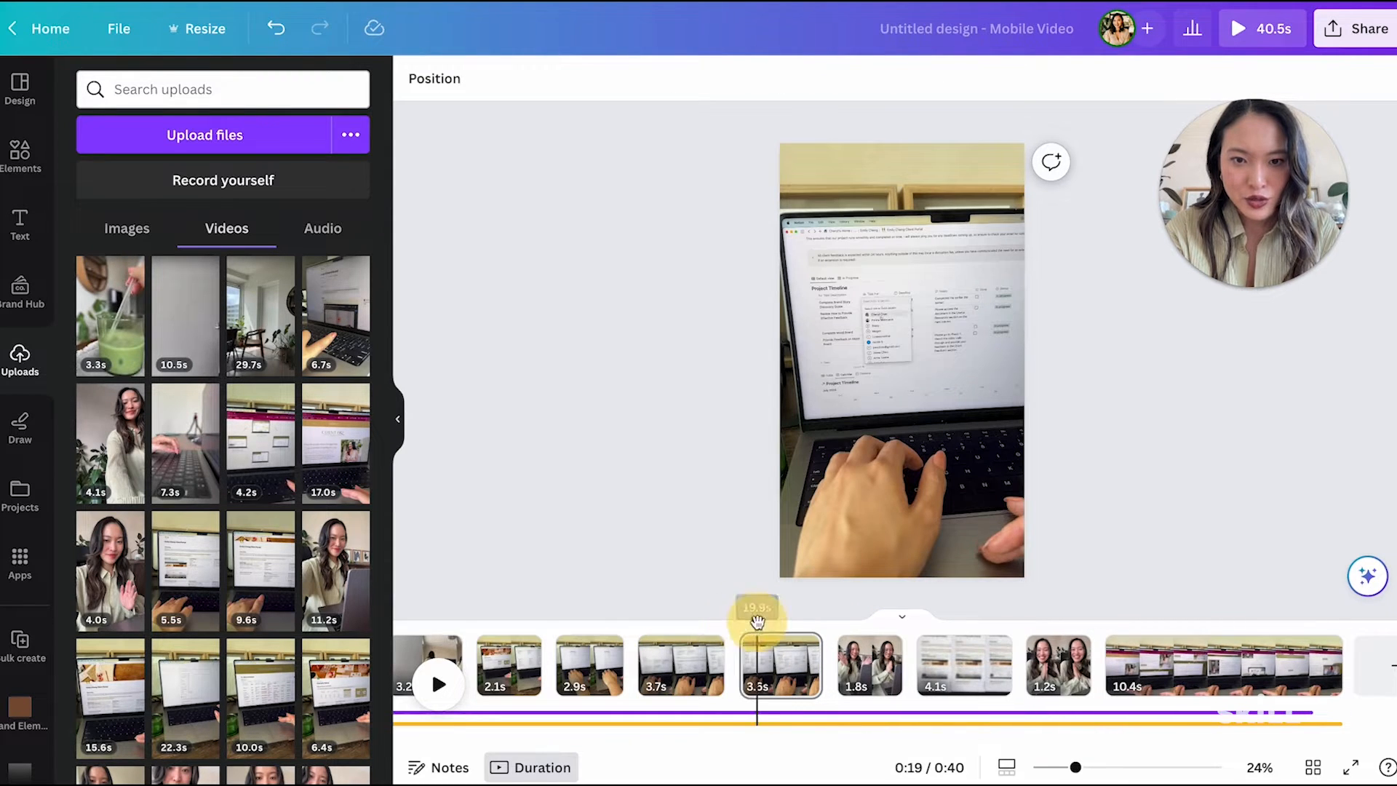
double_click(971, 332)
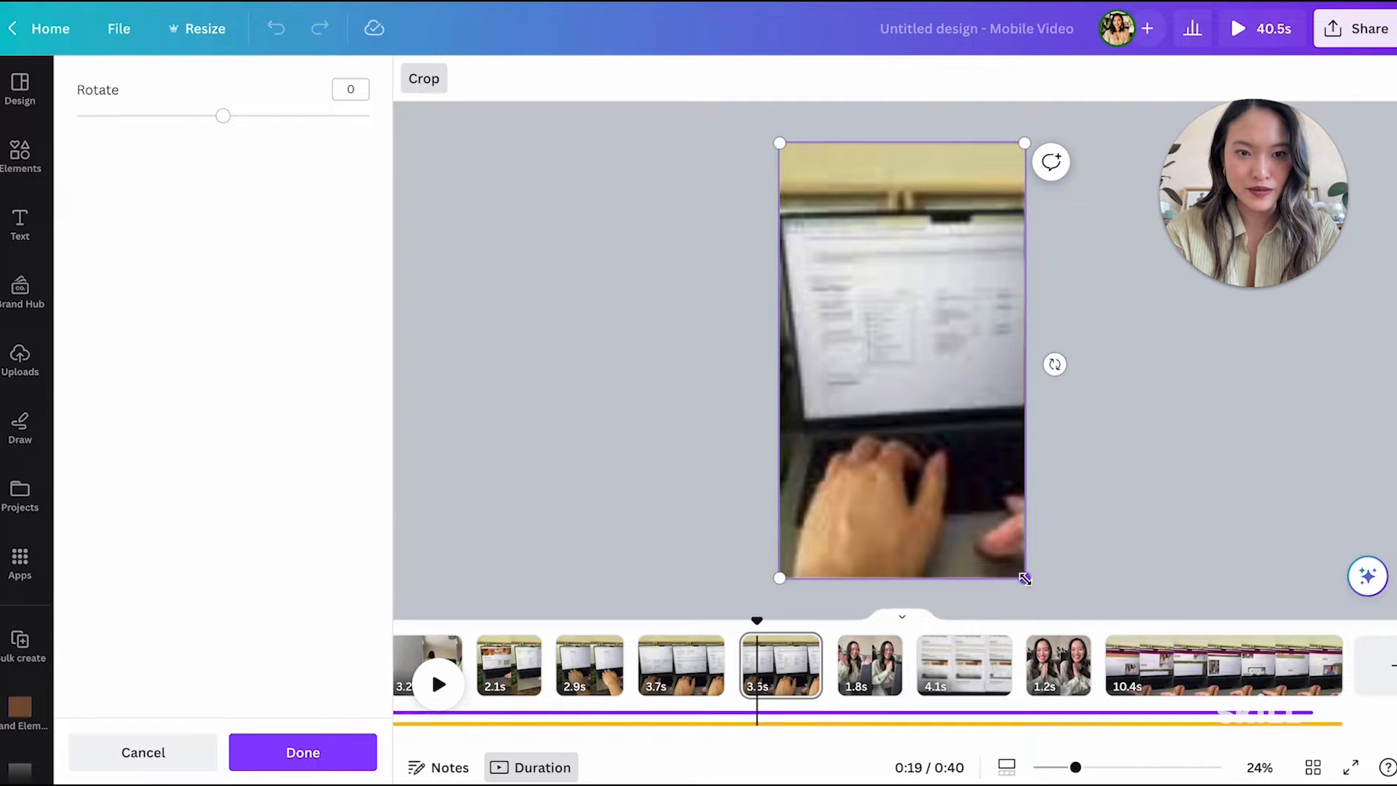
drag(1026, 580, 1306, 780)
drag(1116, 531, 986, 335)
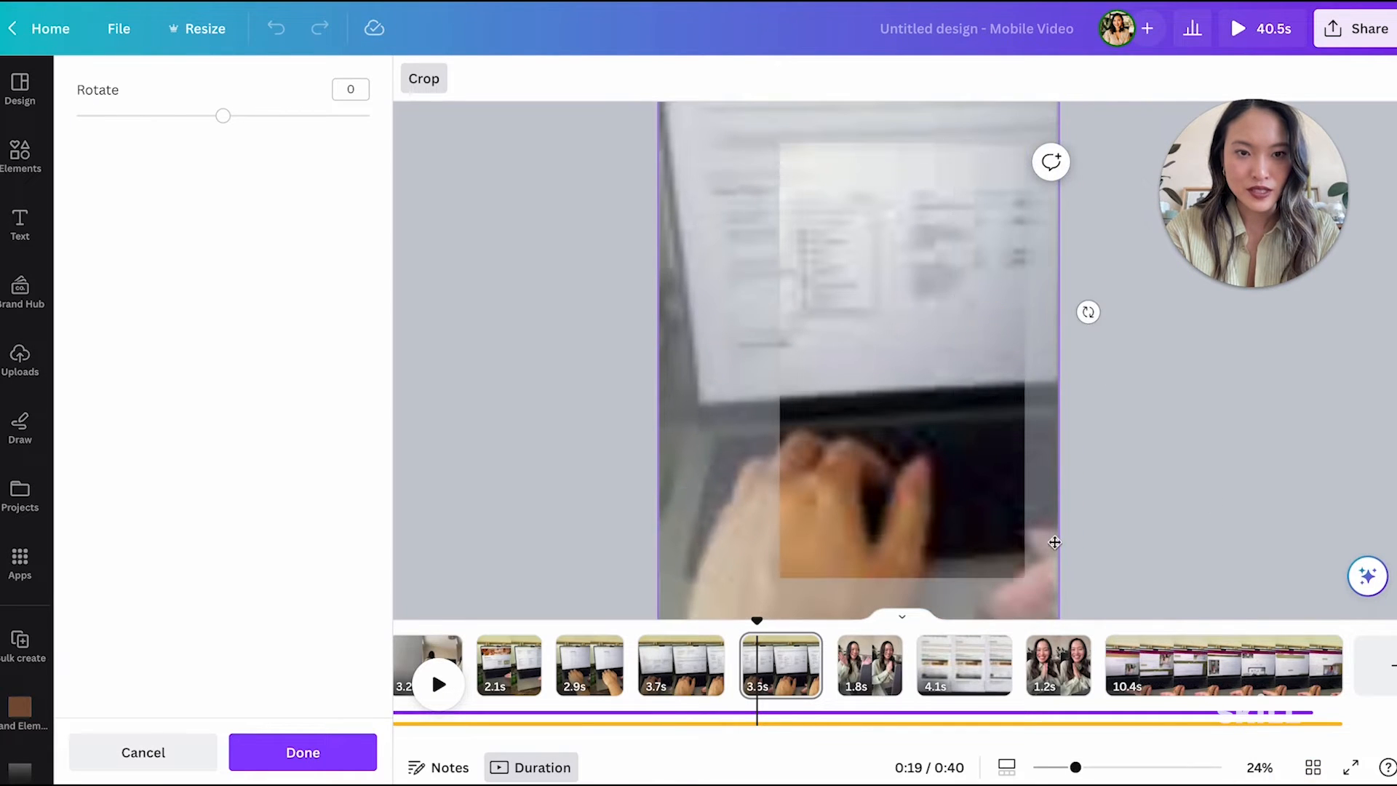
drag(1057, 411, 1229, 620)
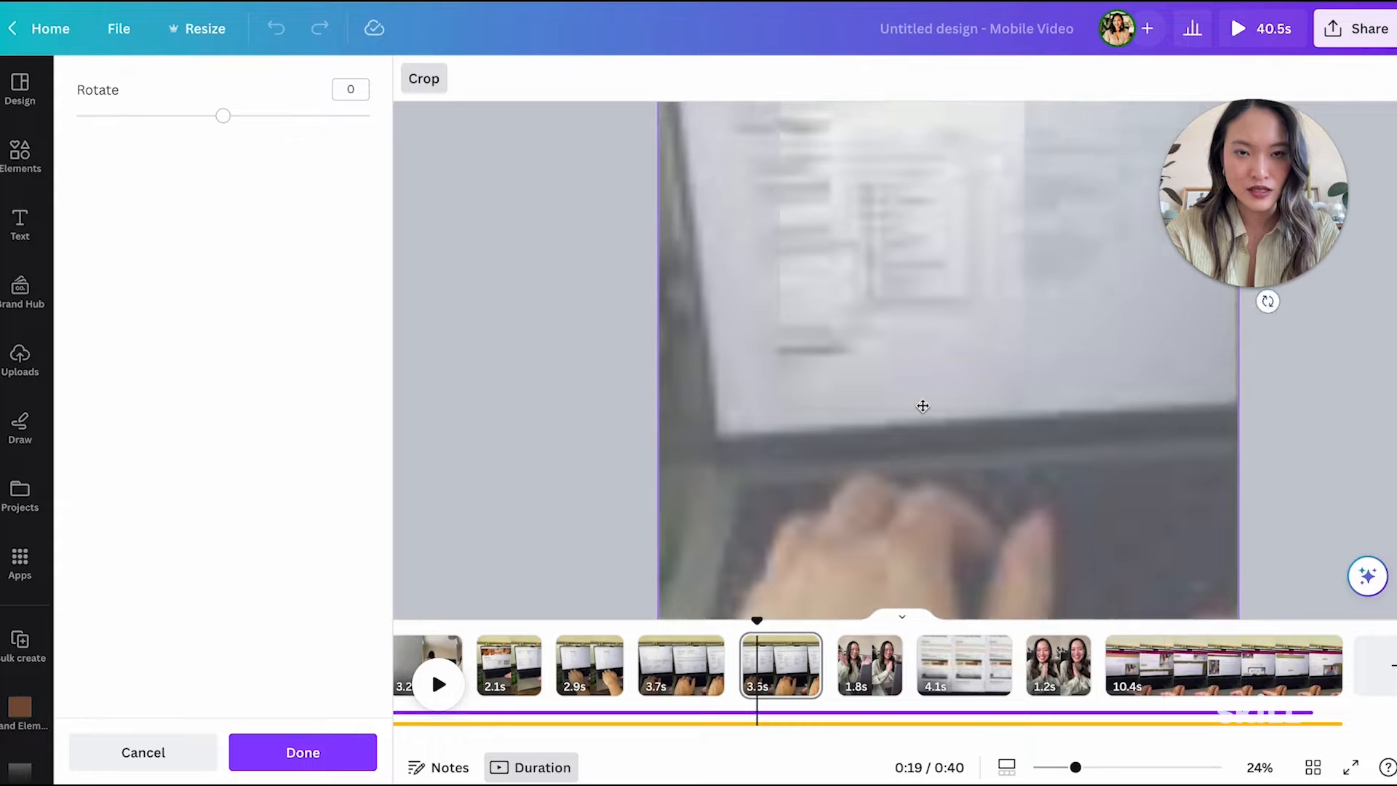
drag(985, 446, 1009, 382)
click(1381, 417)
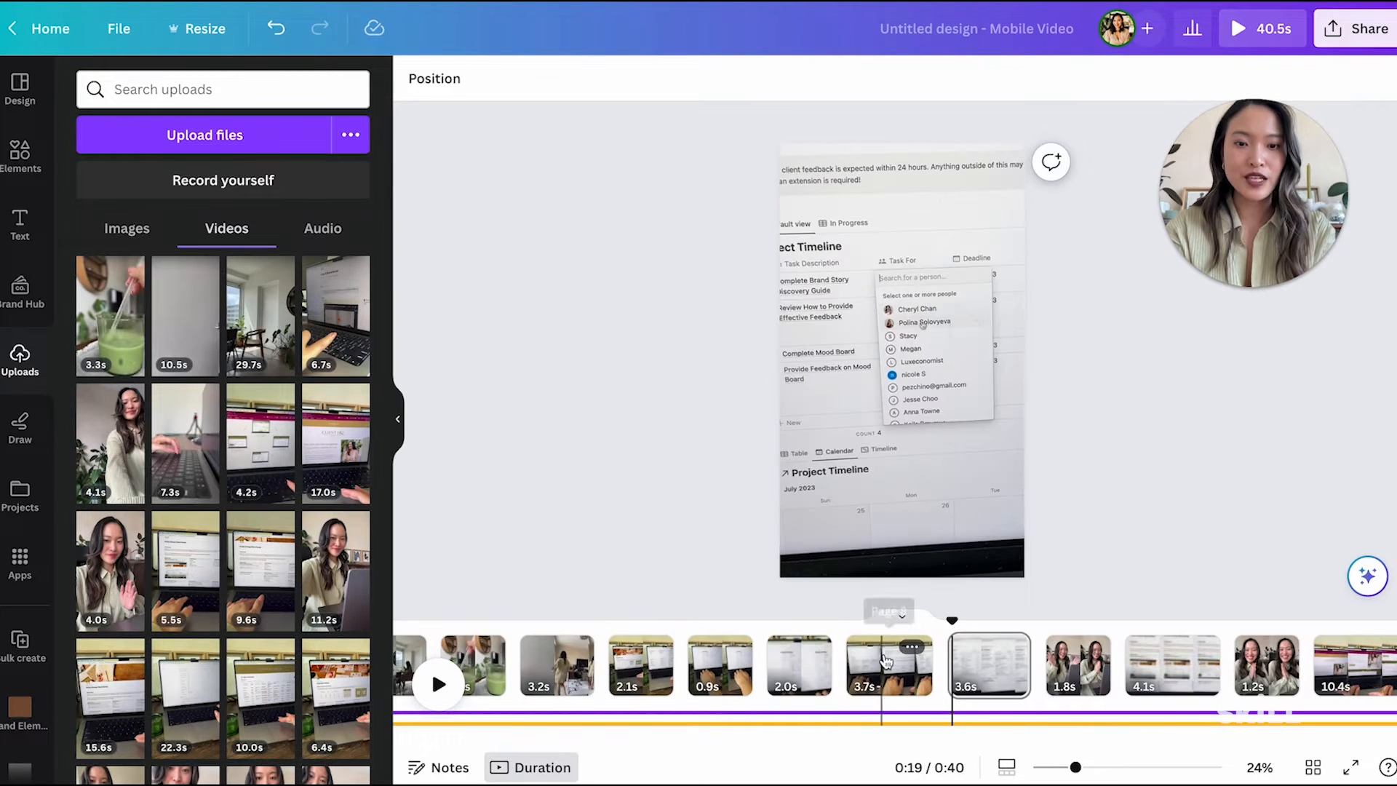
Step: Open the image adjustments for the video on the 2.8 s page and set its warmth to 25
scroll(535, 642, left, 3)
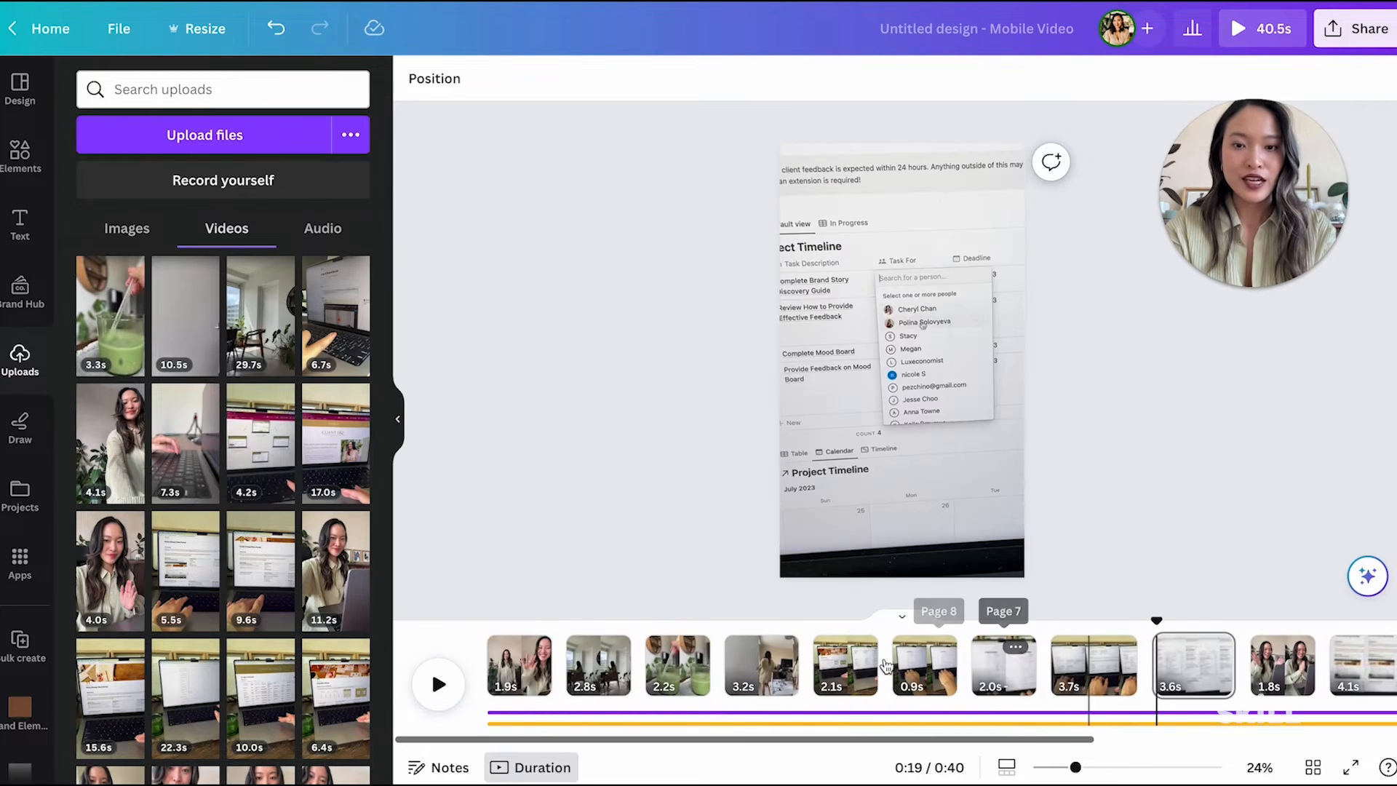
click(591, 658)
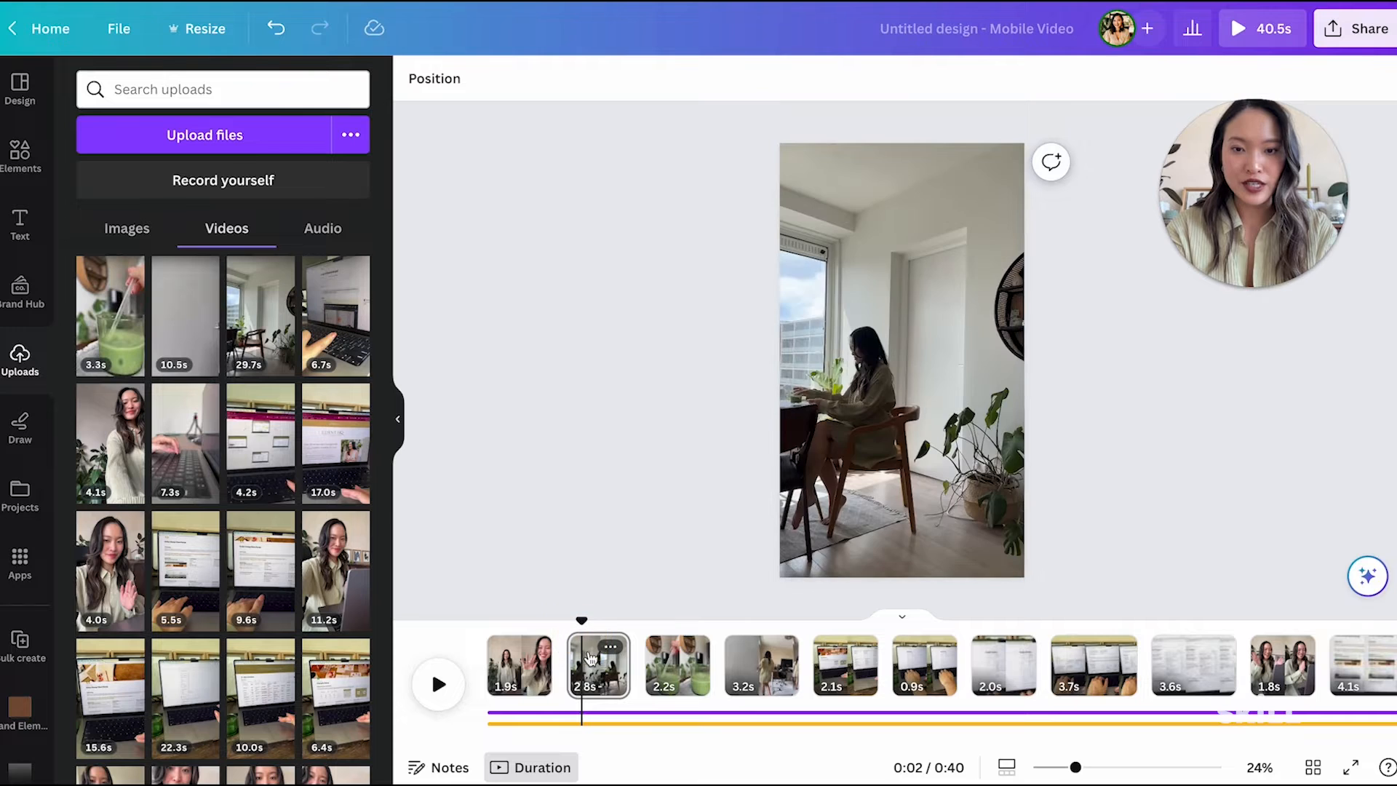
click(920, 422)
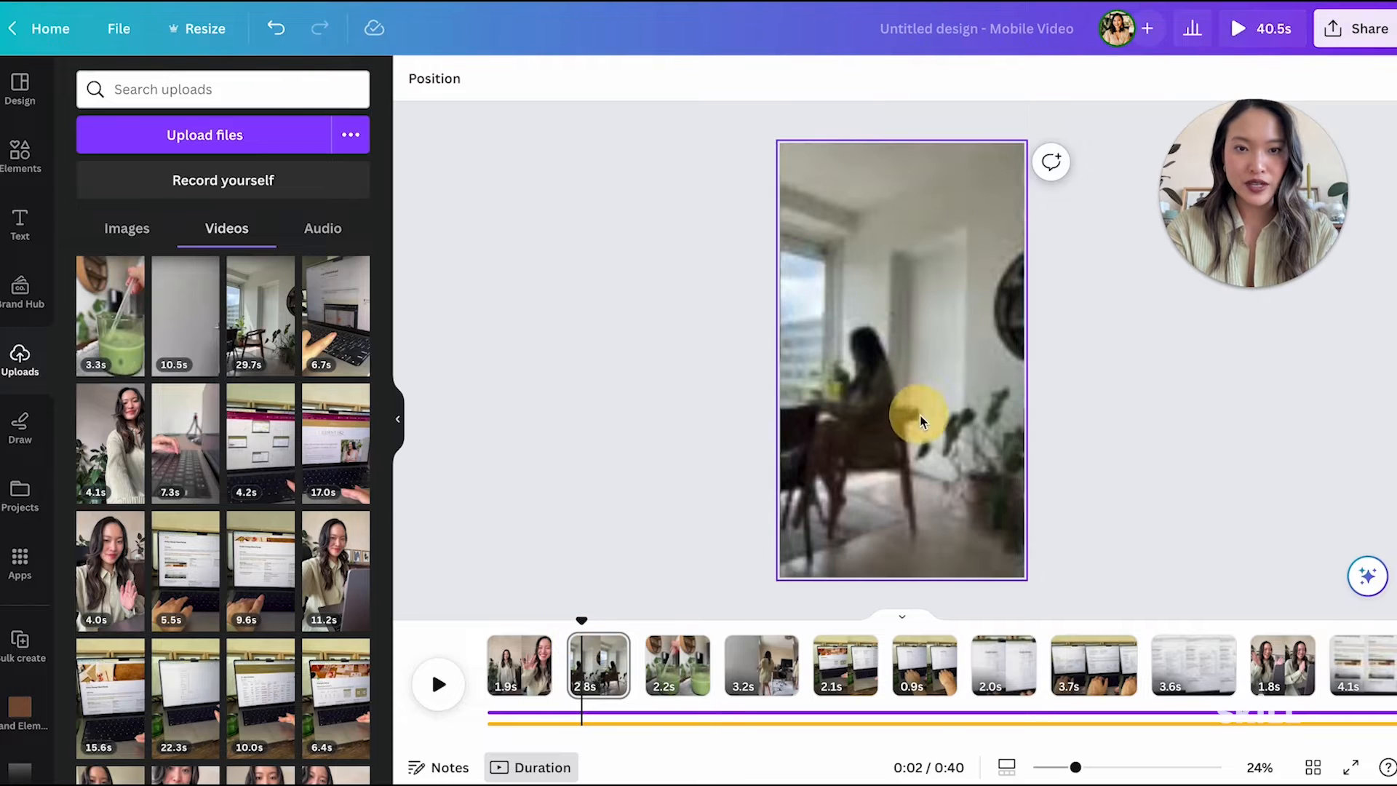
double_click(920, 270)
click(661, 287)
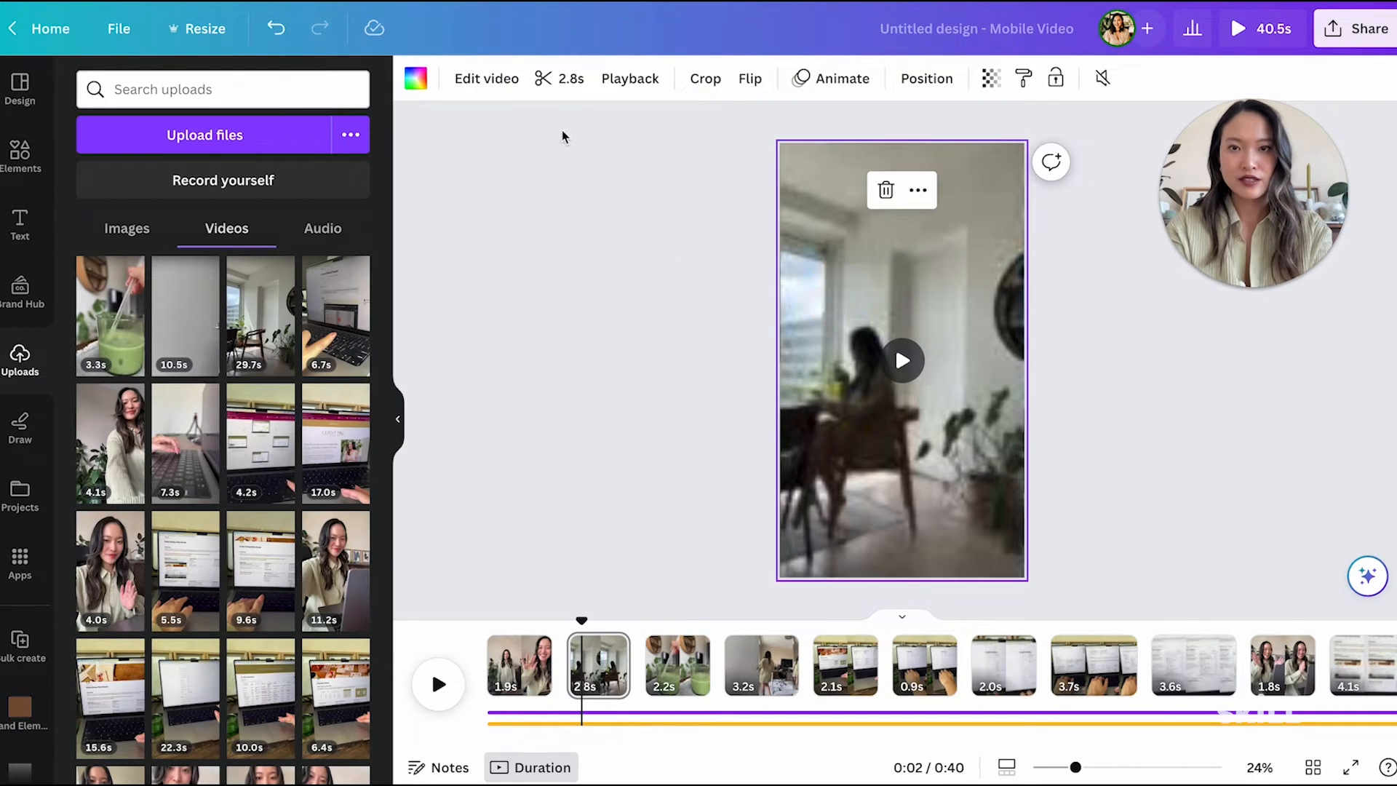
click(486, 79)
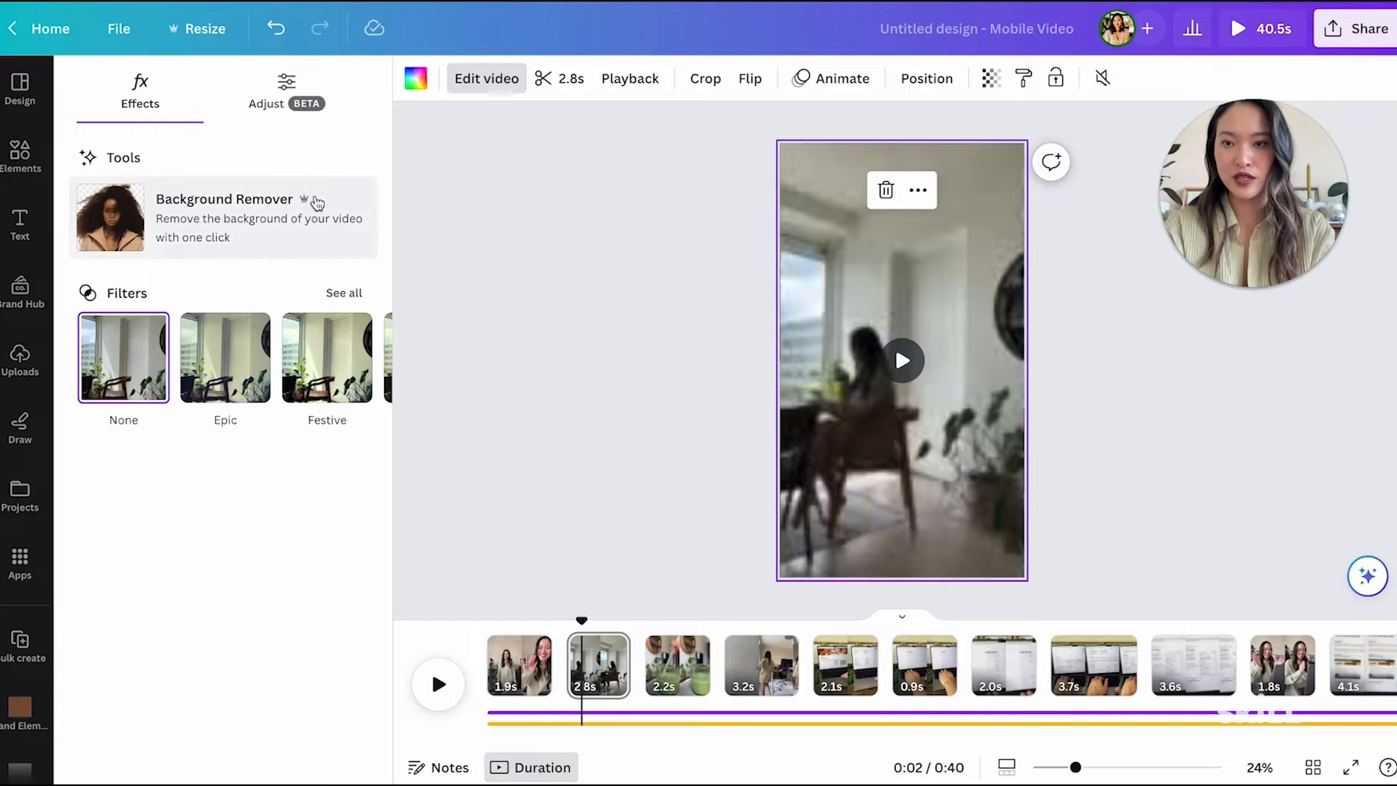
click(286, 98)
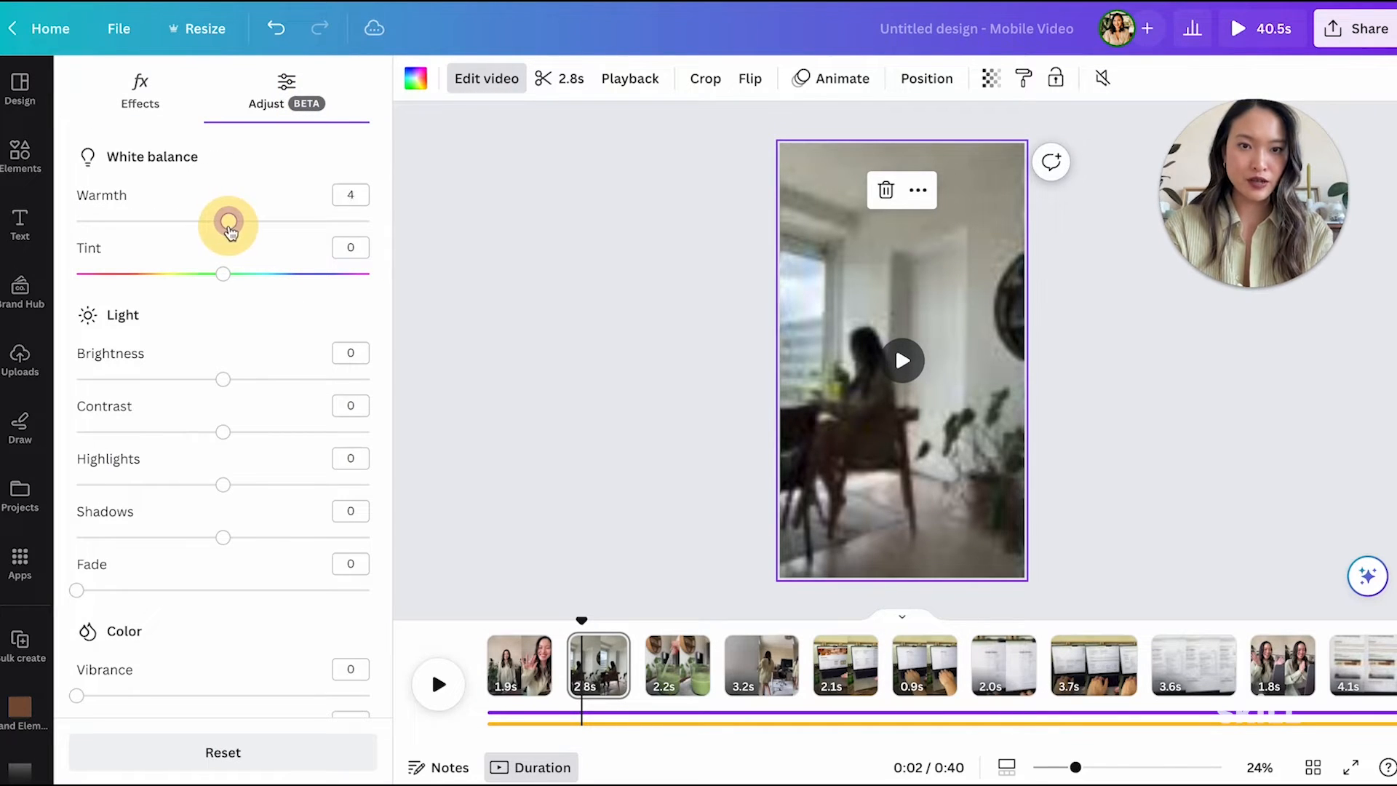
drag(236, 229, 261, 225)
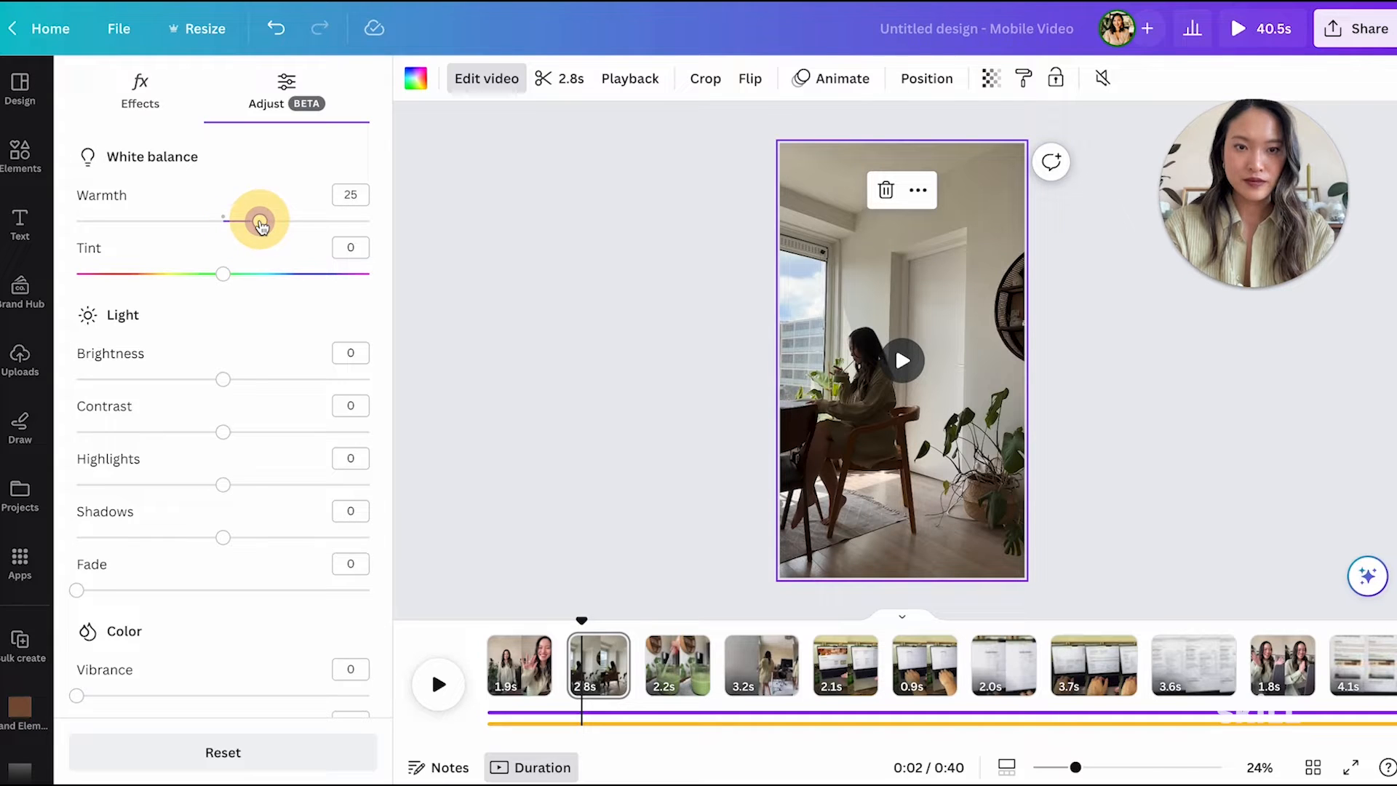
Step: Set the video's brightness to 15, shadows to -27 and highlights to -10, and raise its warmth to 36
drag(234, 384, 246, 380)
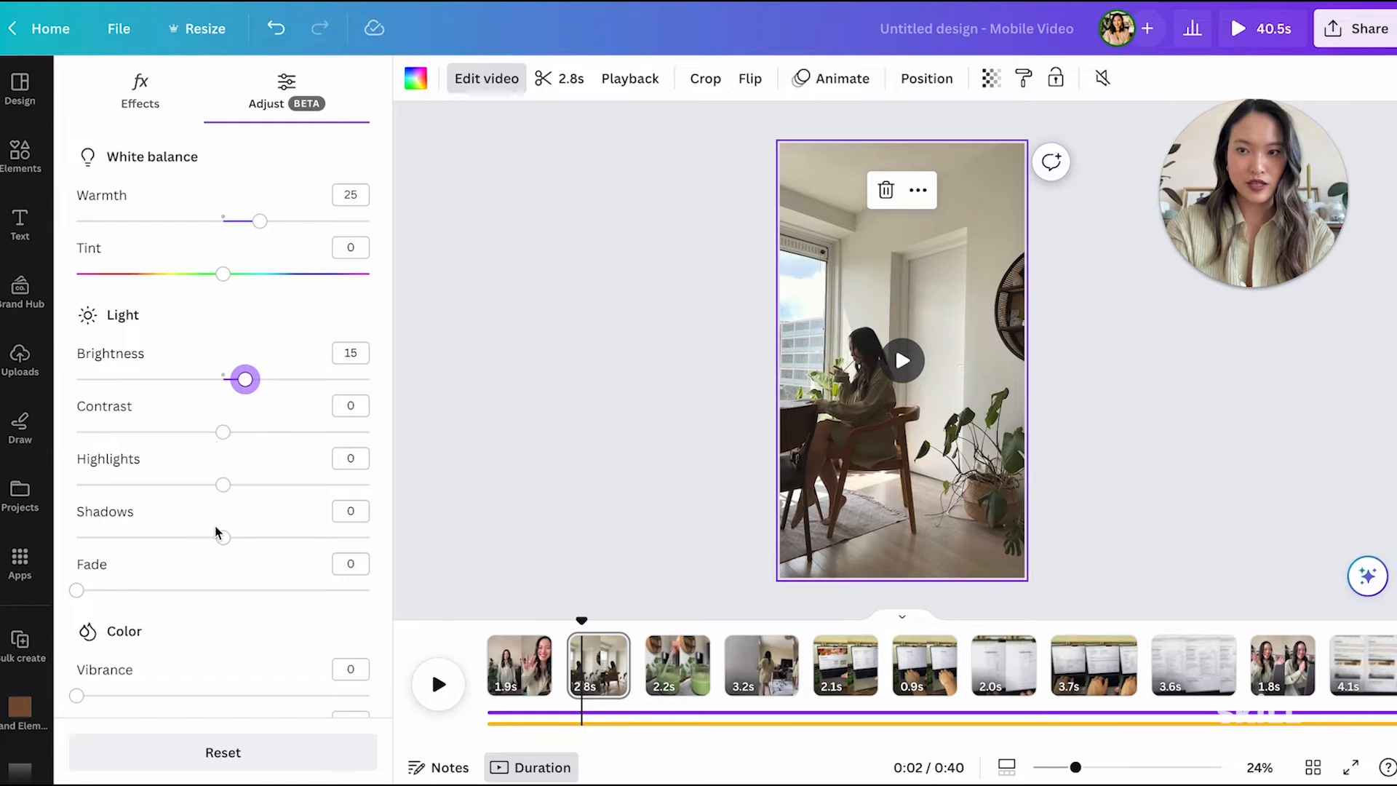
drag(223, 540, 185, 540)
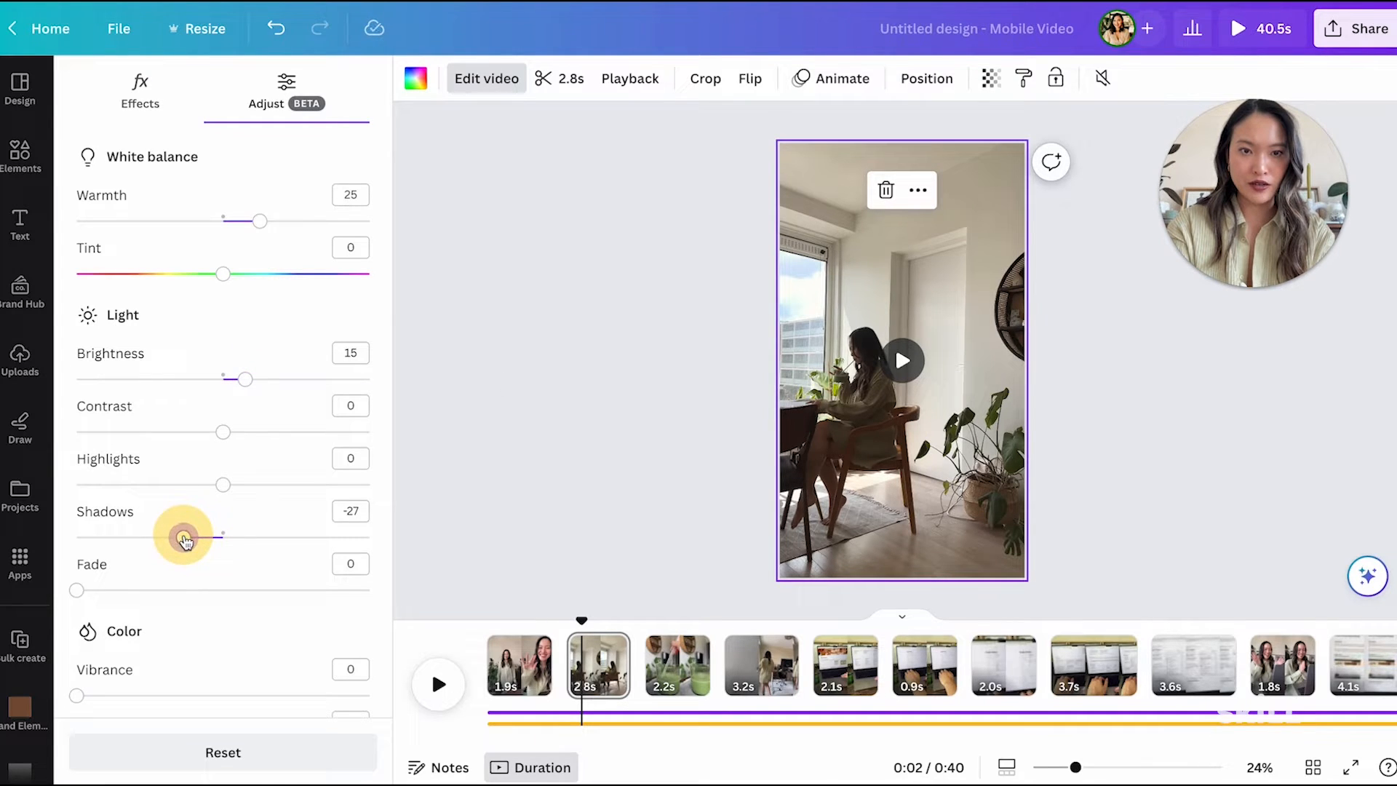
drag(216, 480, 240, 486)
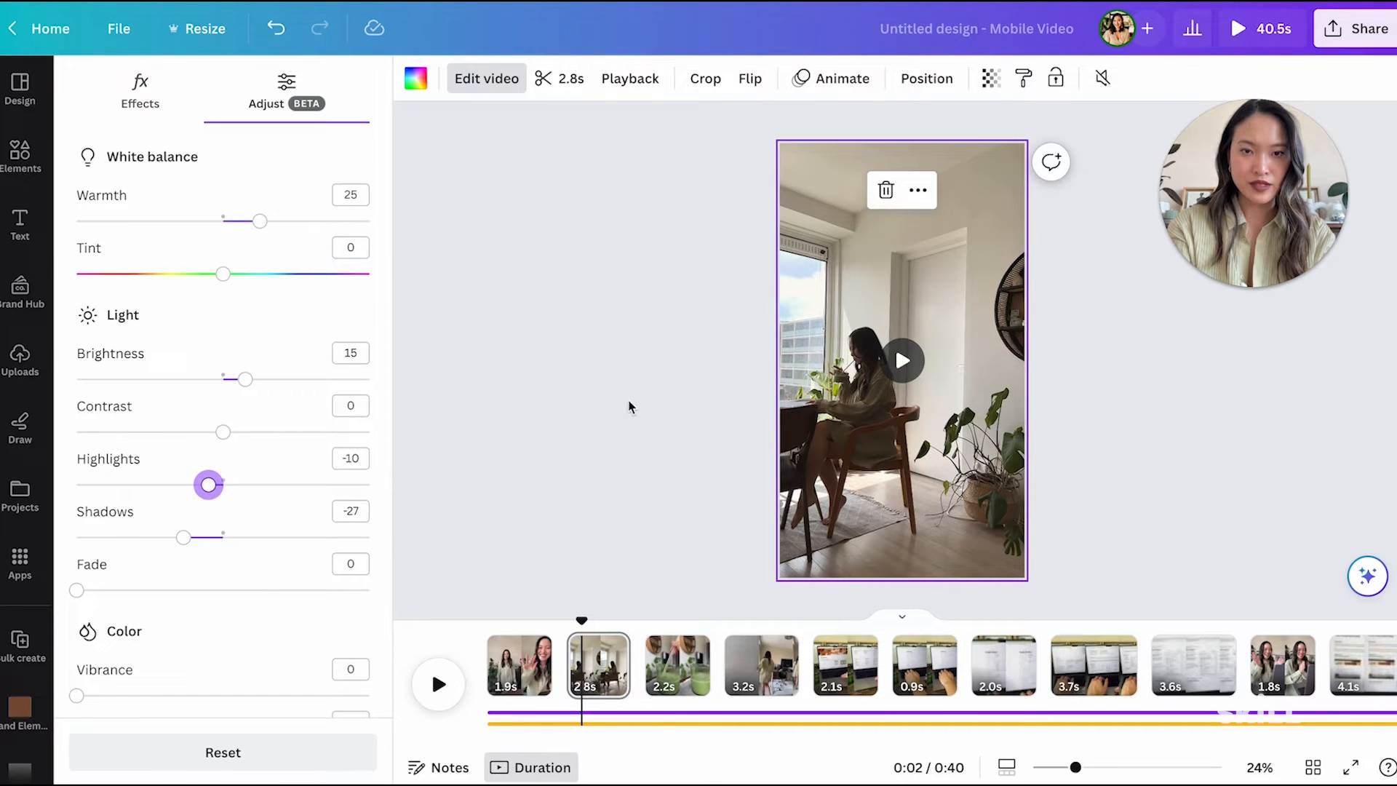
key(Escape)
click(495, 80)
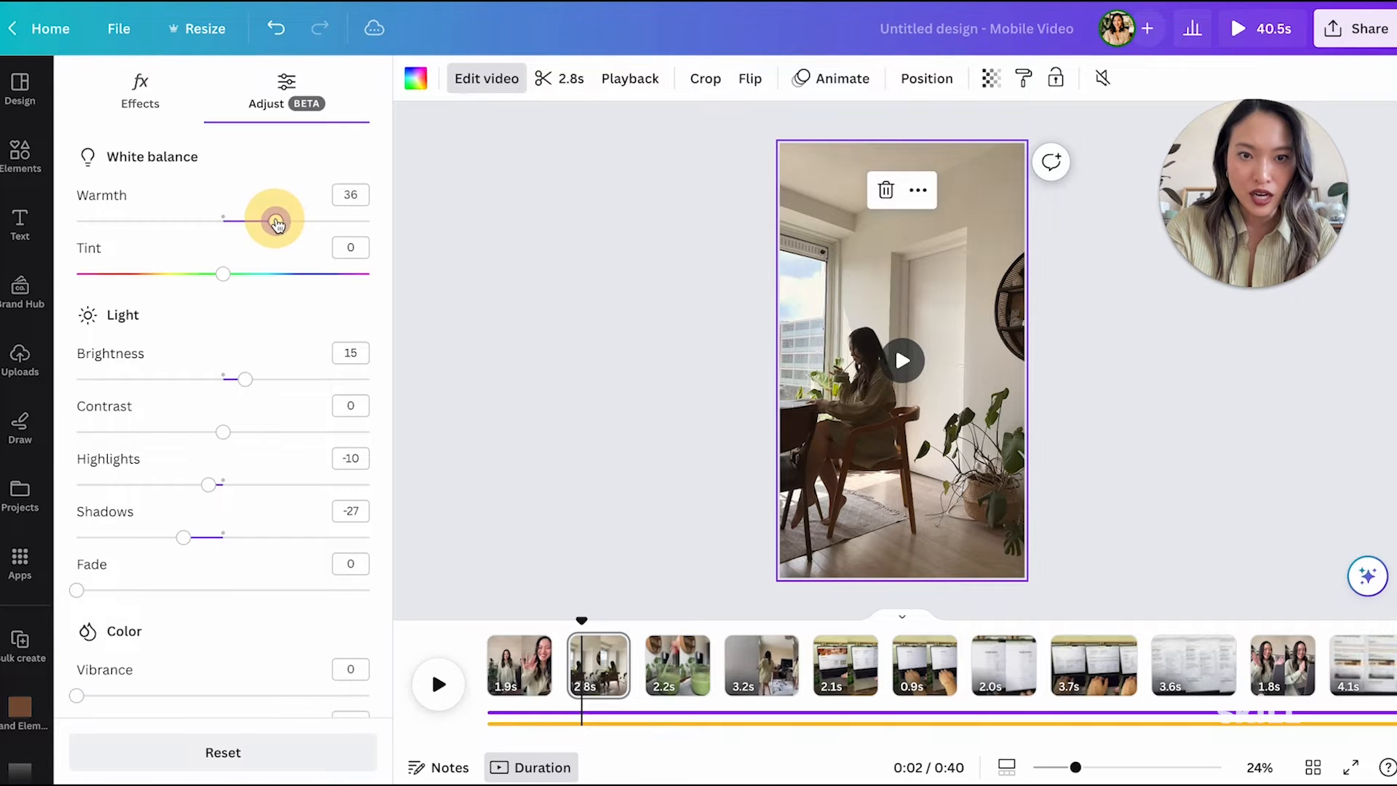
key(Escape)
Step: Play the reel from the opening page through the adjusted 2.8 s clip and the green drink page
click(902, 360)
mouse_move(969, 480)
drag(579, 618, 499, 608)
key(space)
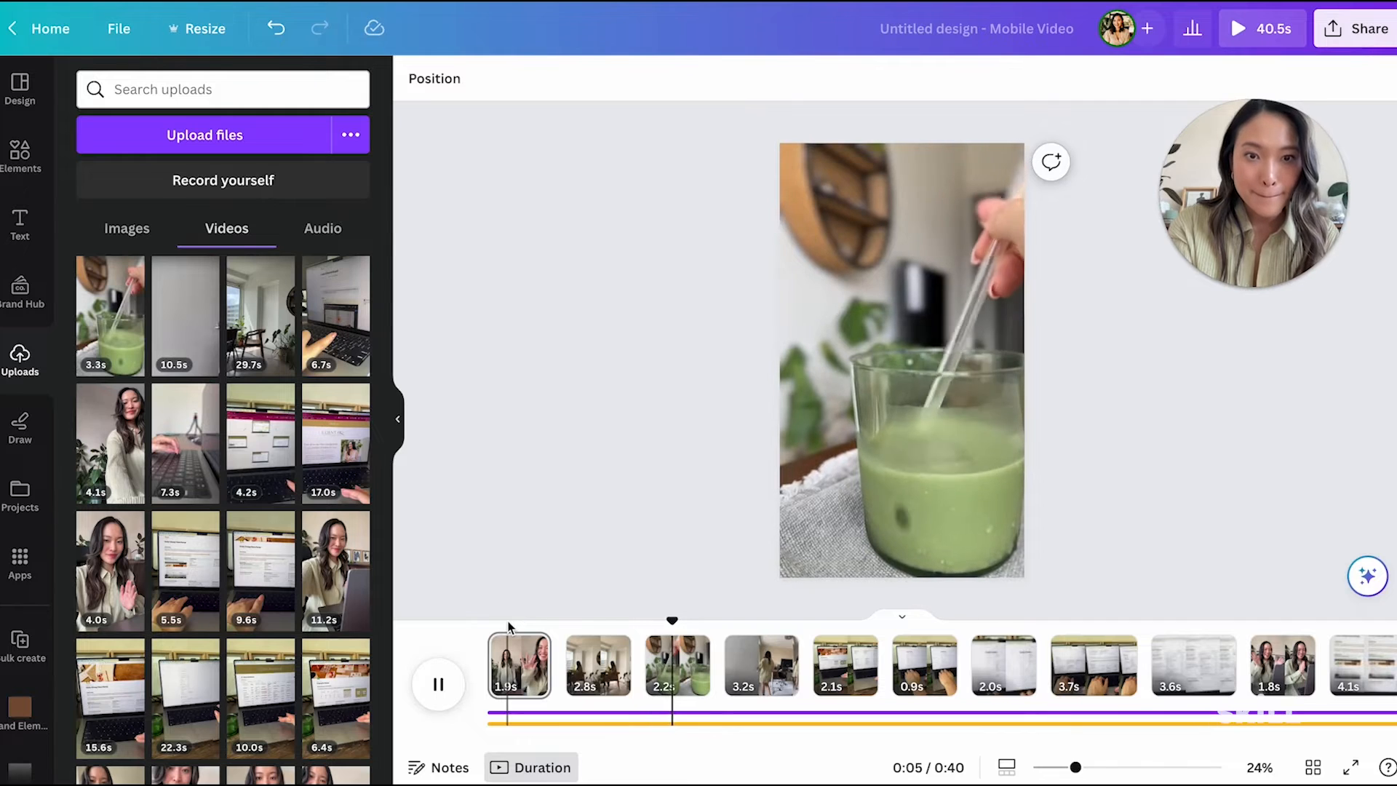
click(692, 659)
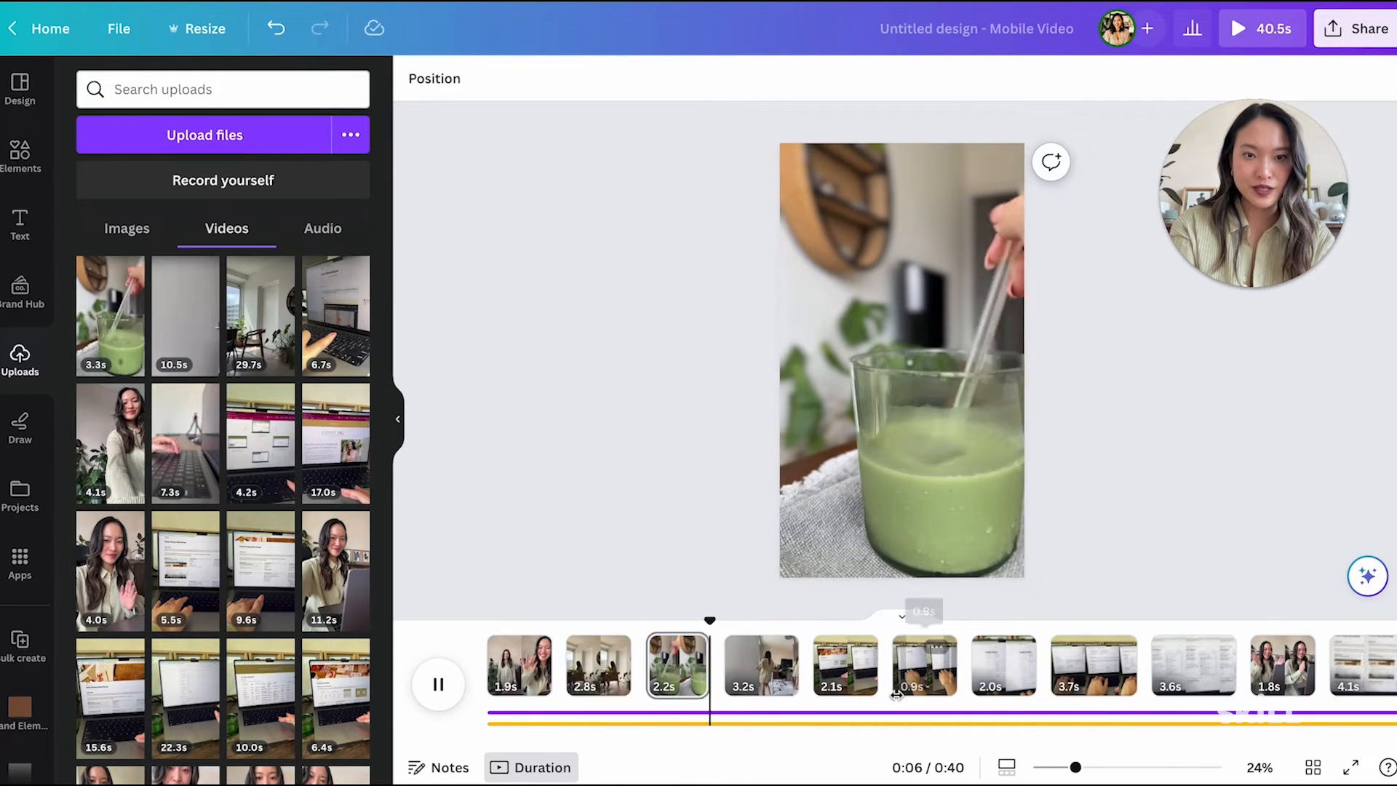
click(866, 664)
Step: Add a heading on the first page at the start of the reel, enlarge it to size 98.1 and colour it white
drag(866, 620, 416, 621)
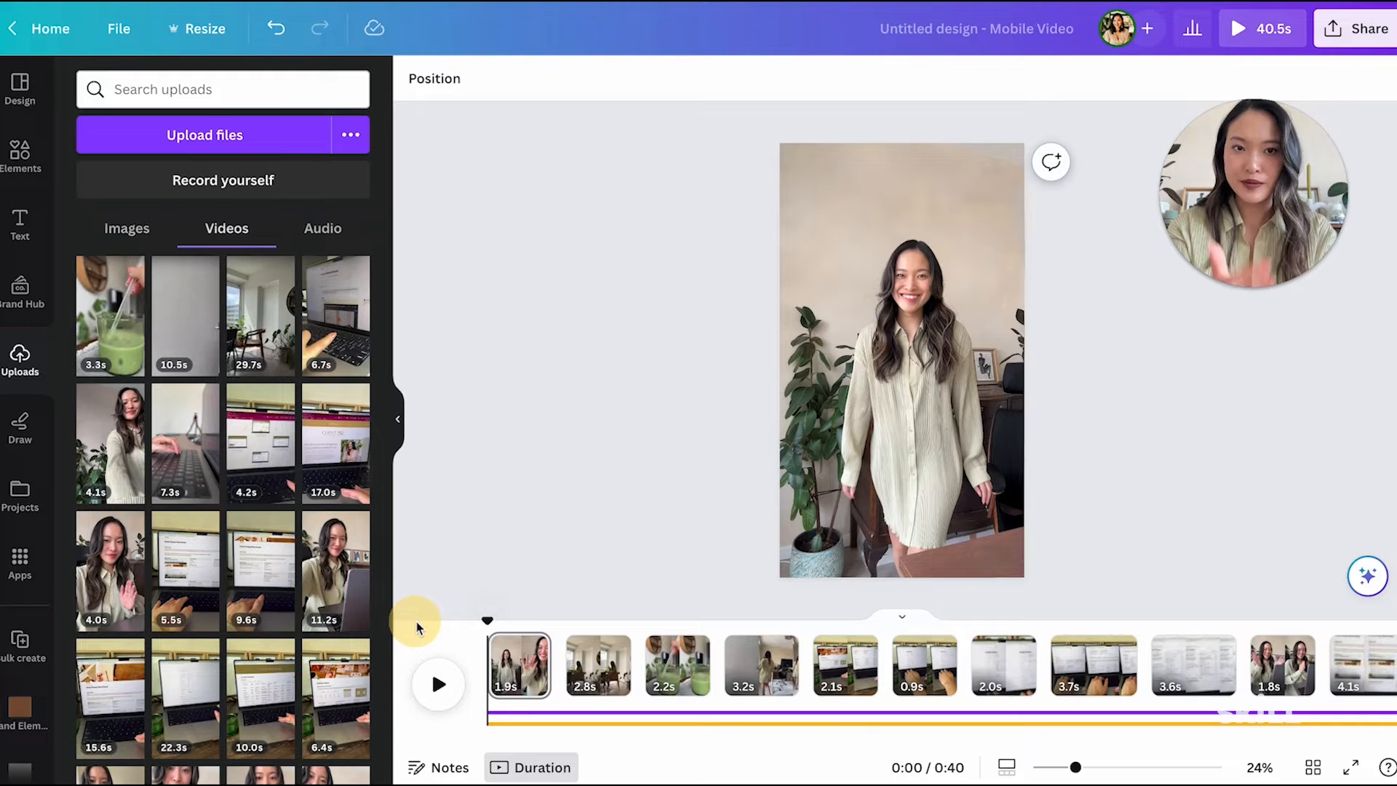
click(16, 229)
click(210, 252)
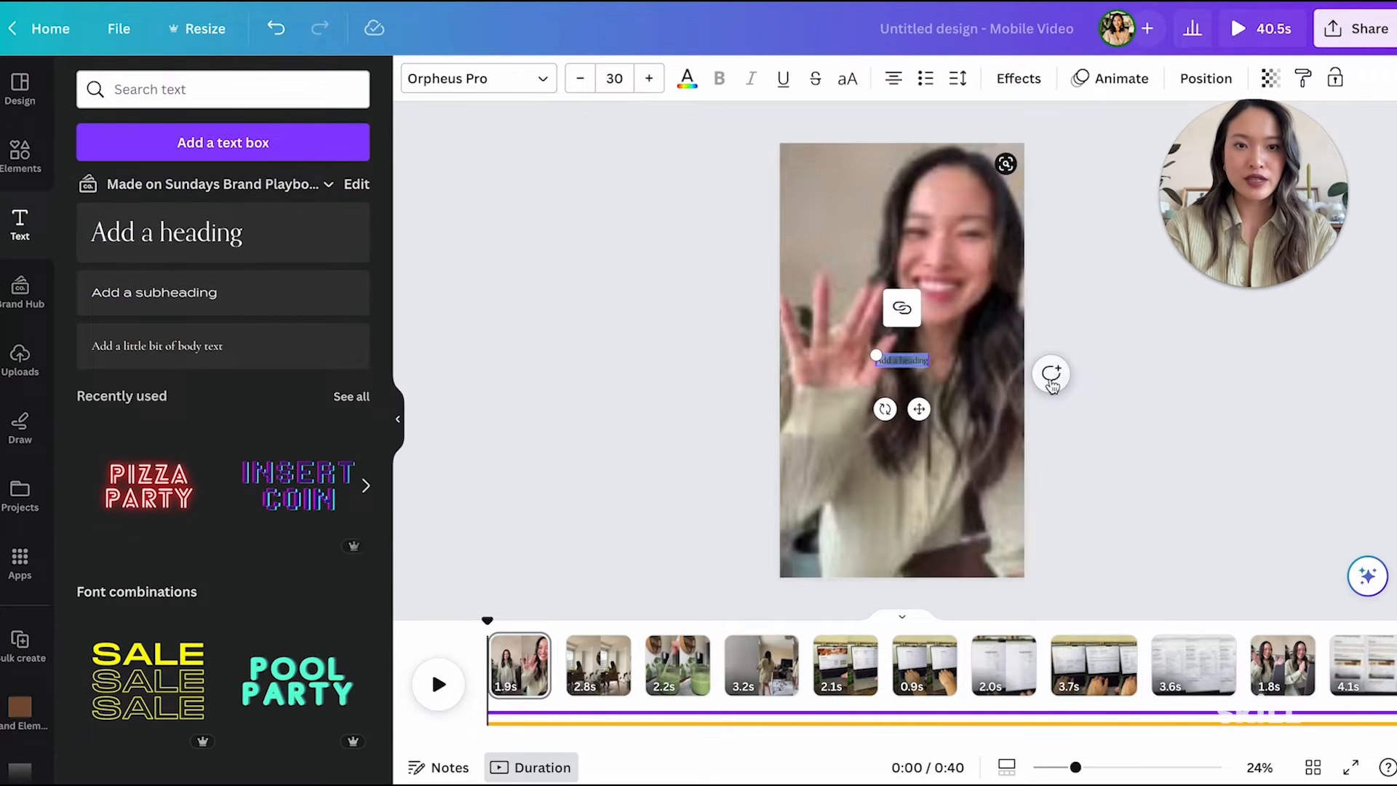
drag(926, 366, 1052, 437)
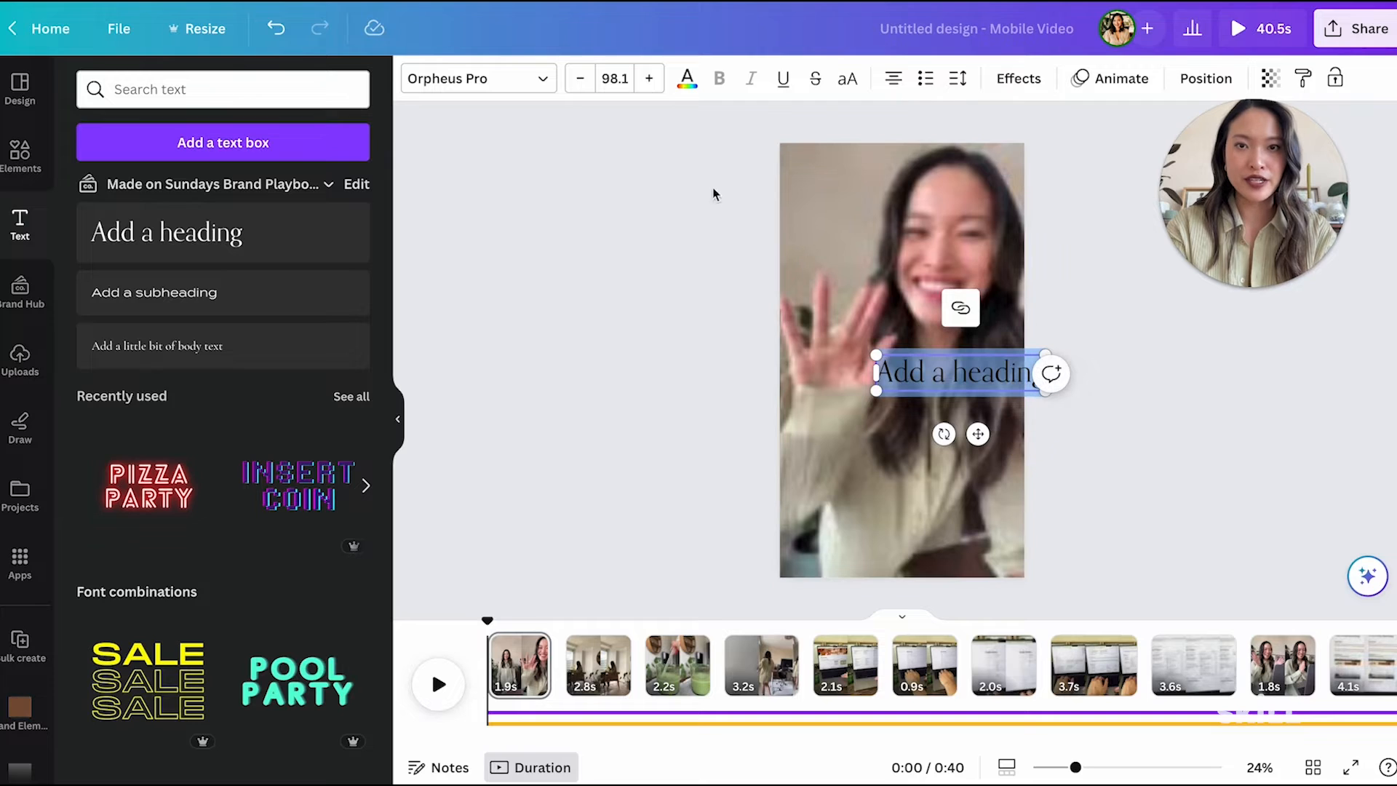
click(689, 77)
click(1128, 356)
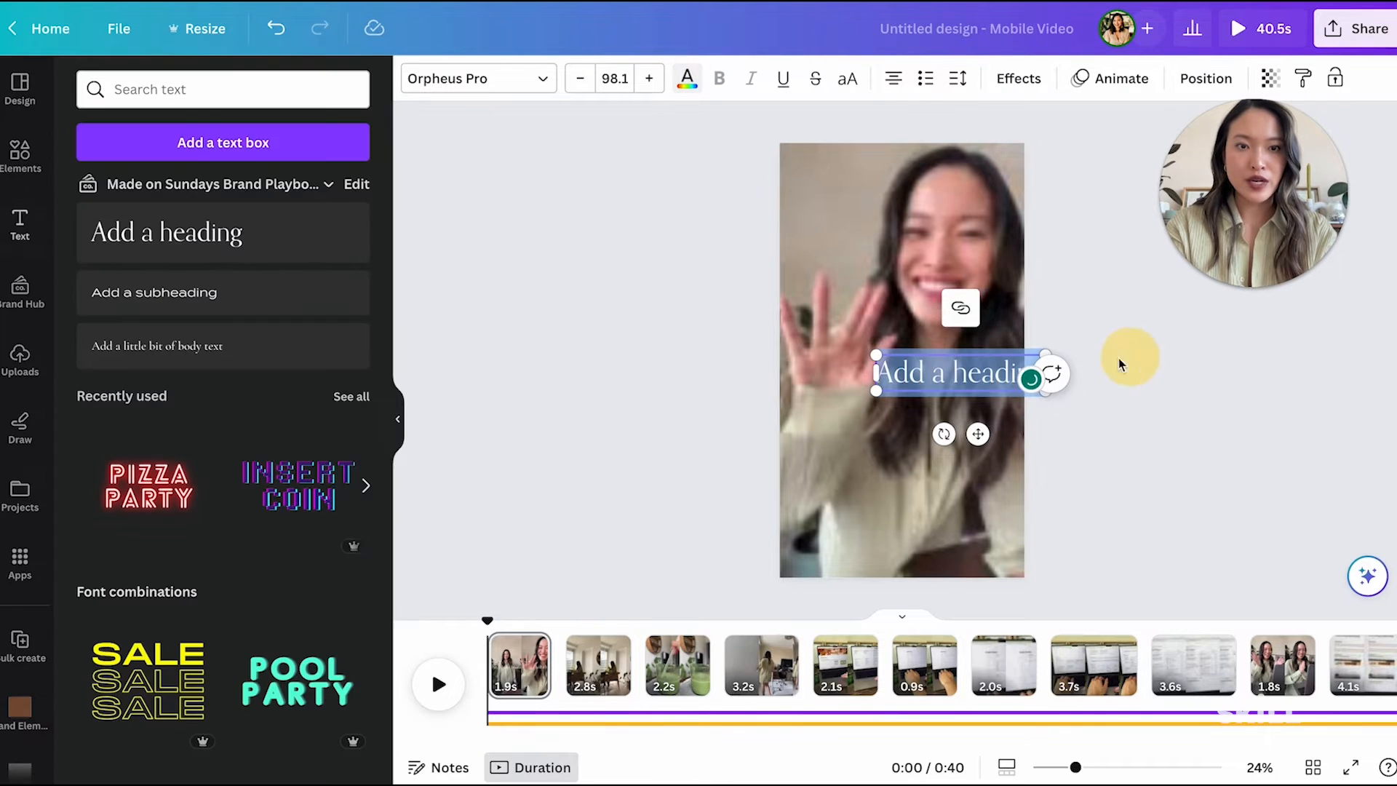
Step: Change the heading text to "A Morning in my Life", scaled to size 77.1 and centred across the frame
click(992, 384)
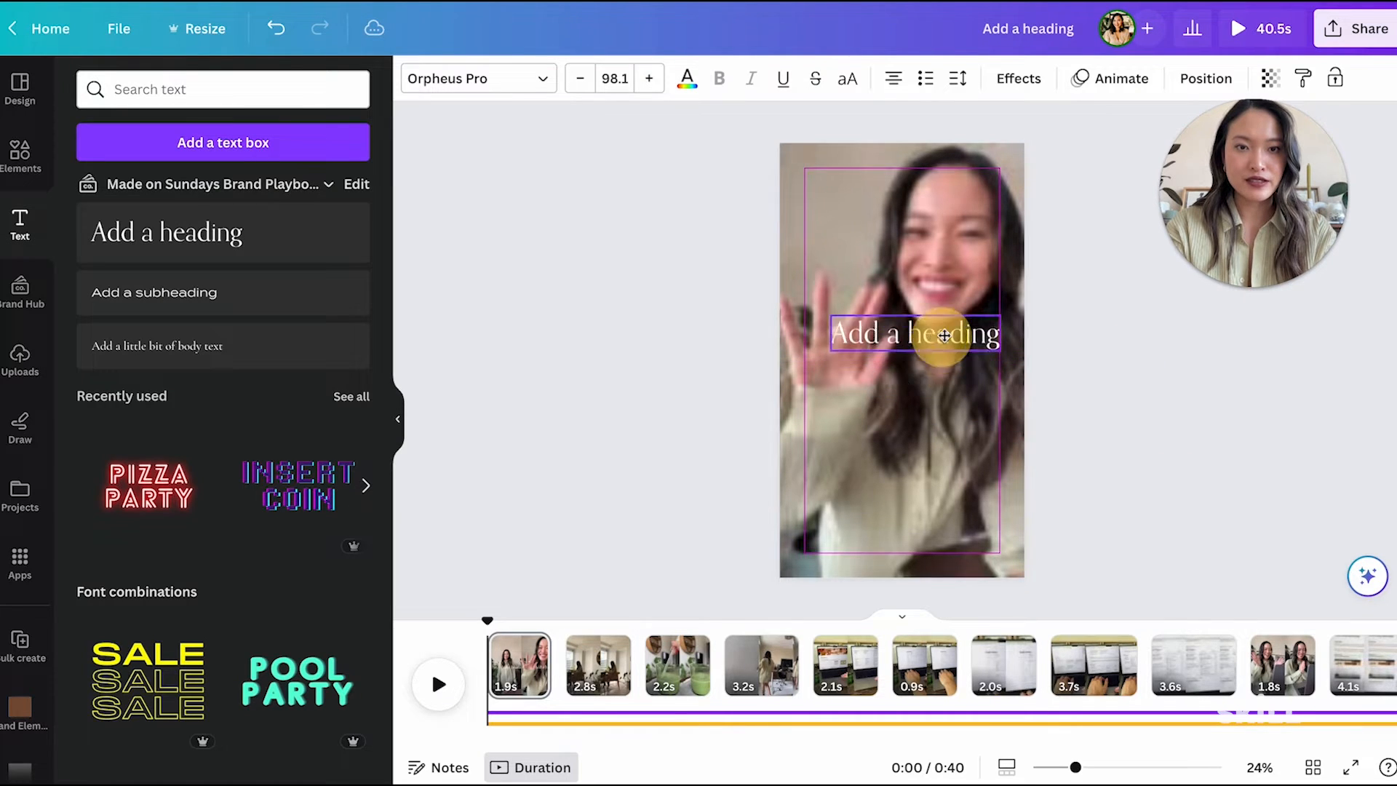
text(A Morning in)
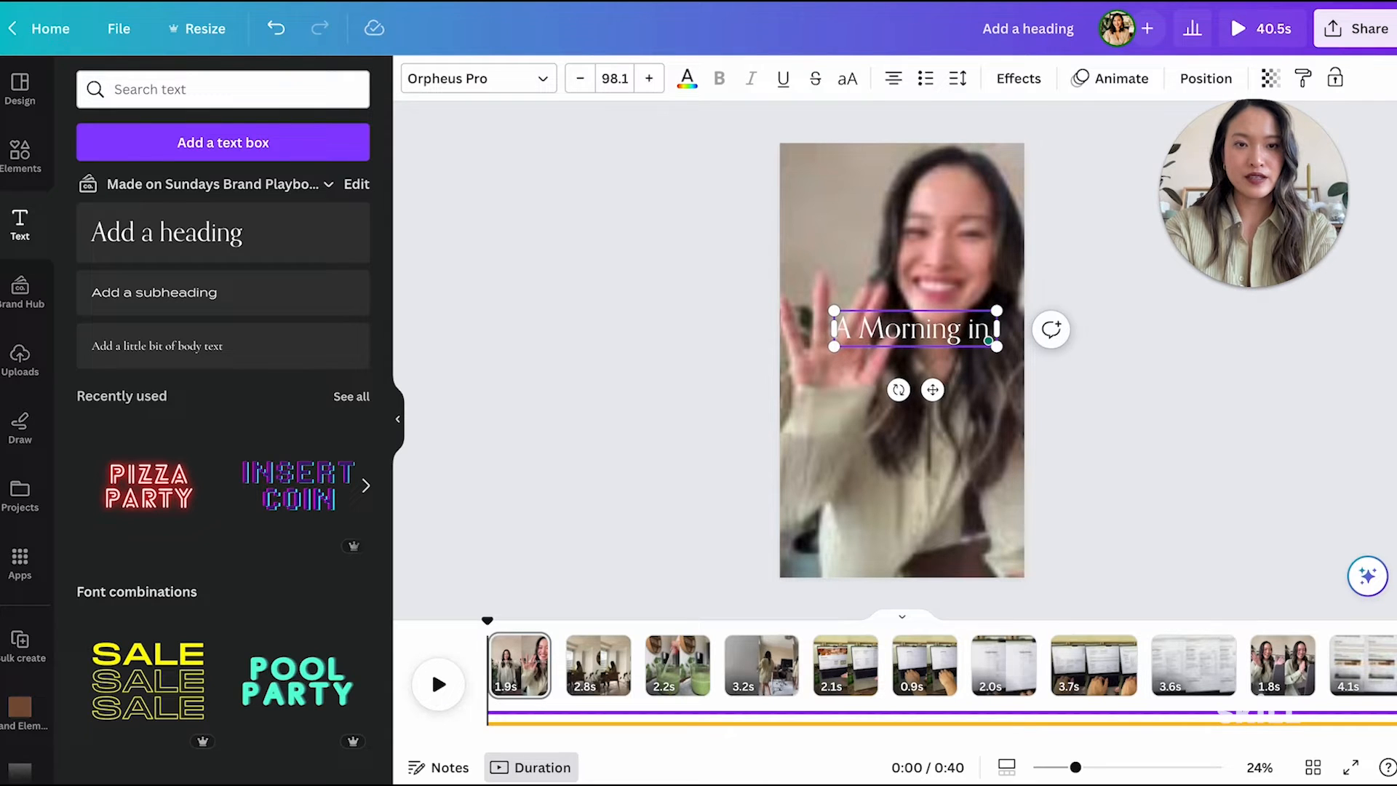
text( my)
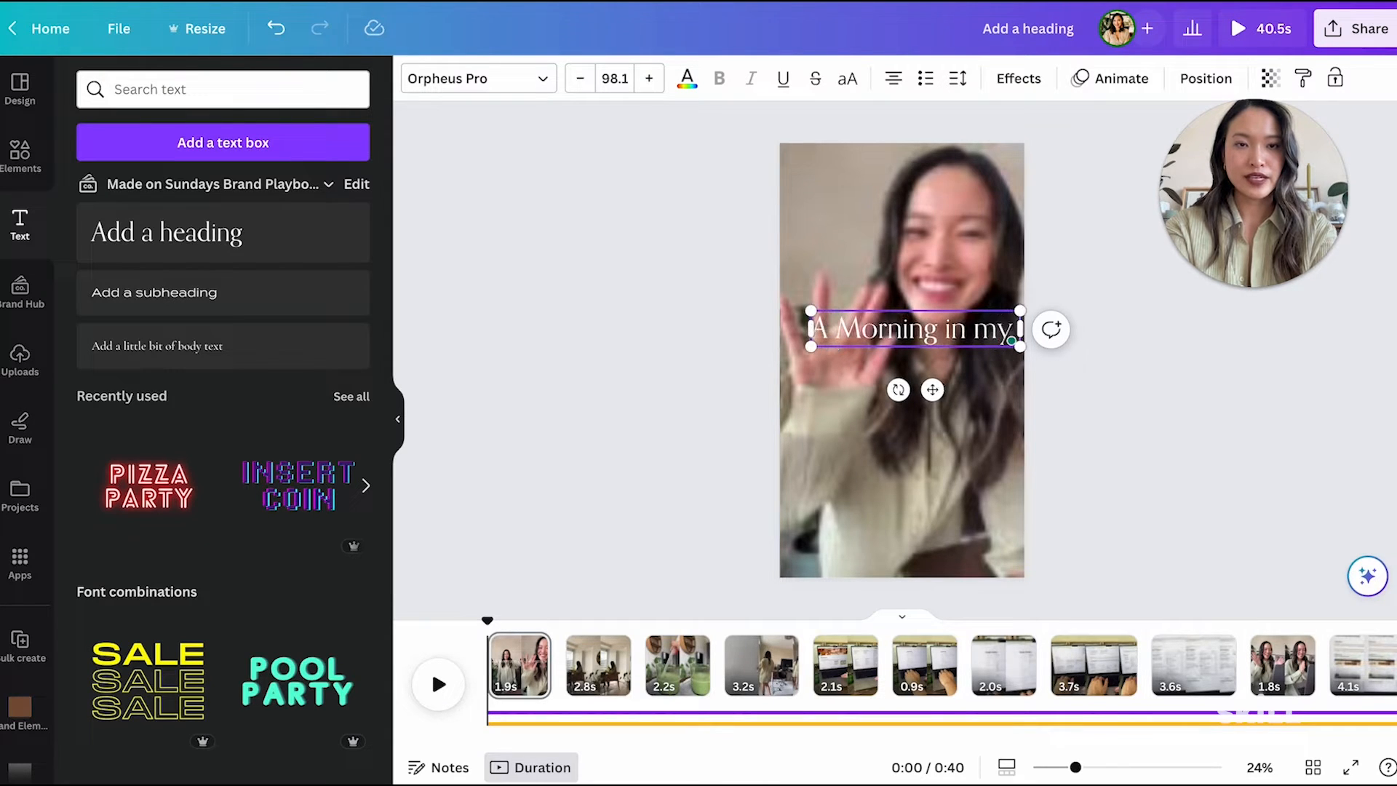
text( Life)
click(555, 315)
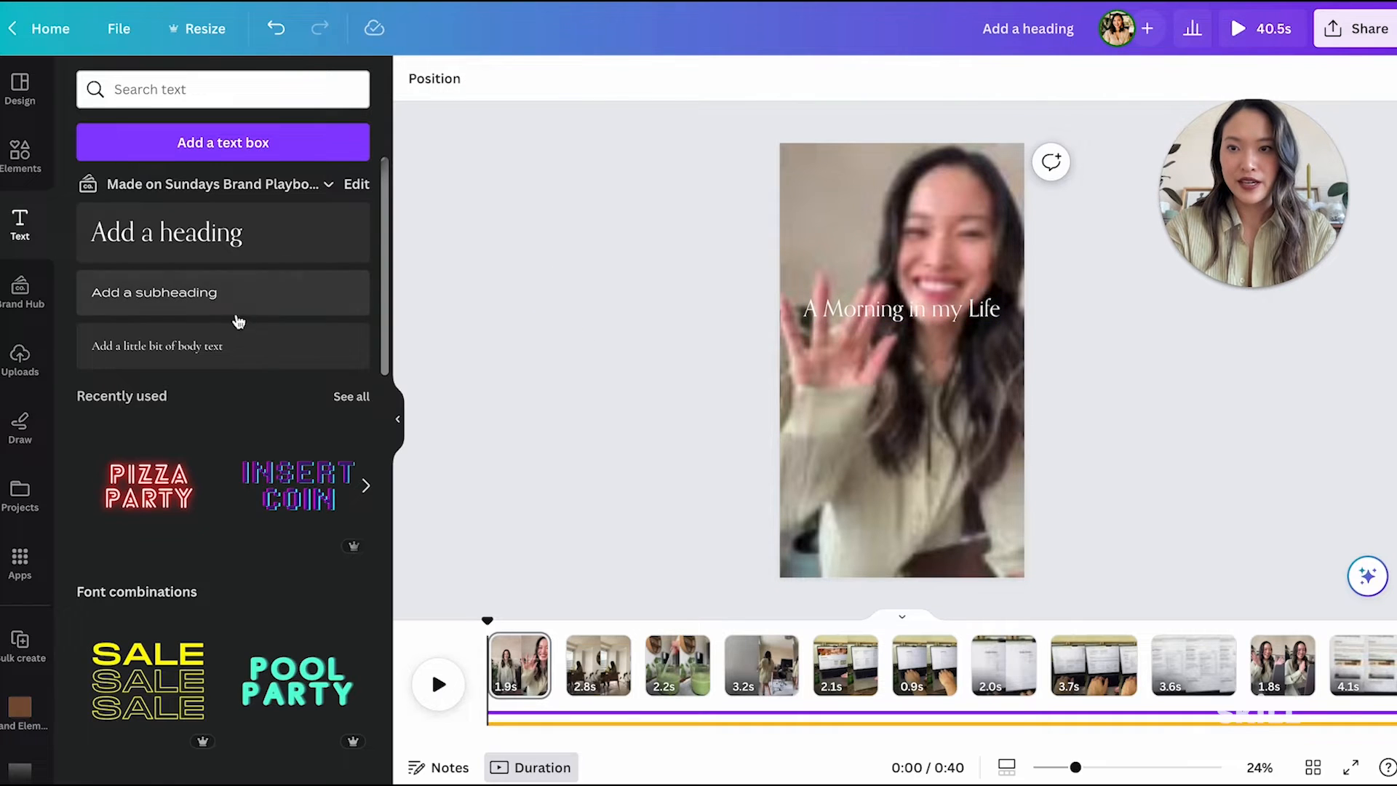
Step: Add a white size 59 subheading reading "AS A" below the heading
click(236, 302)
drag(923, 363, 1076, 469)
click(684, 82)
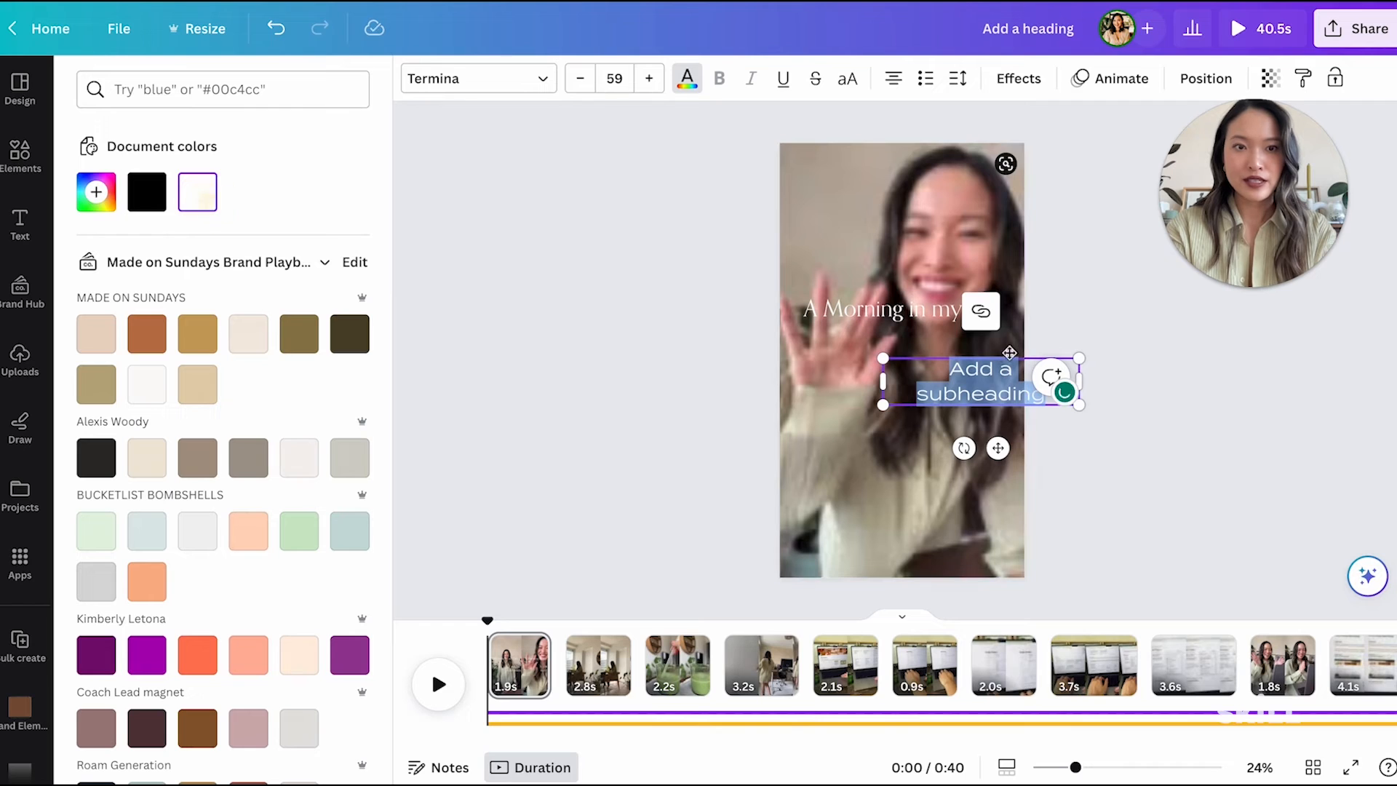
text(AS)
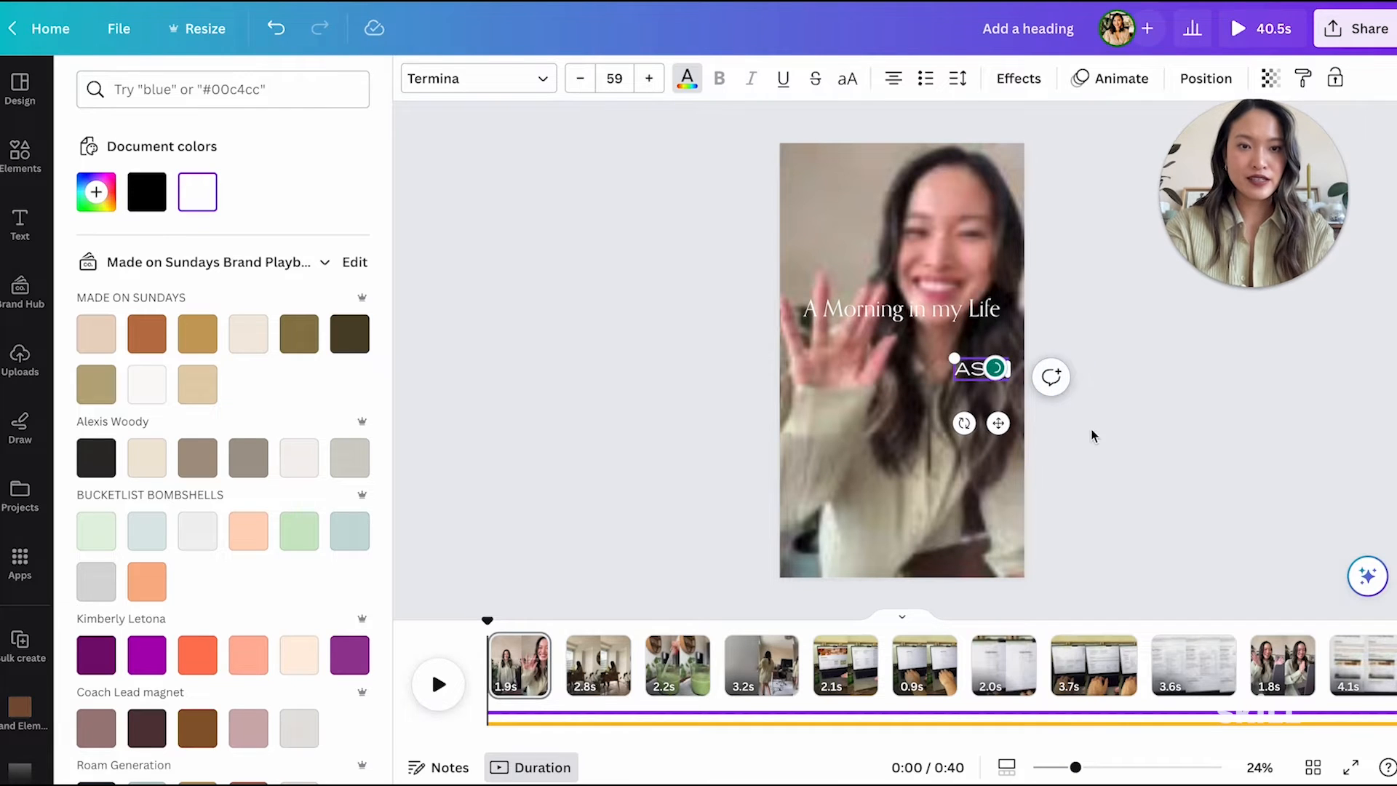
click(1094, 436)
Step: Duplicate the heading, place the copy below "AS A" and change its text to "Freelancer Designer"
click(890, 314)
mouse_move(978, 369)
mouse_down()
mouse_move(900, 351)
mouse_move(889, 419)
mouse_up()
double_click(936, 418)
text(Freelancer)
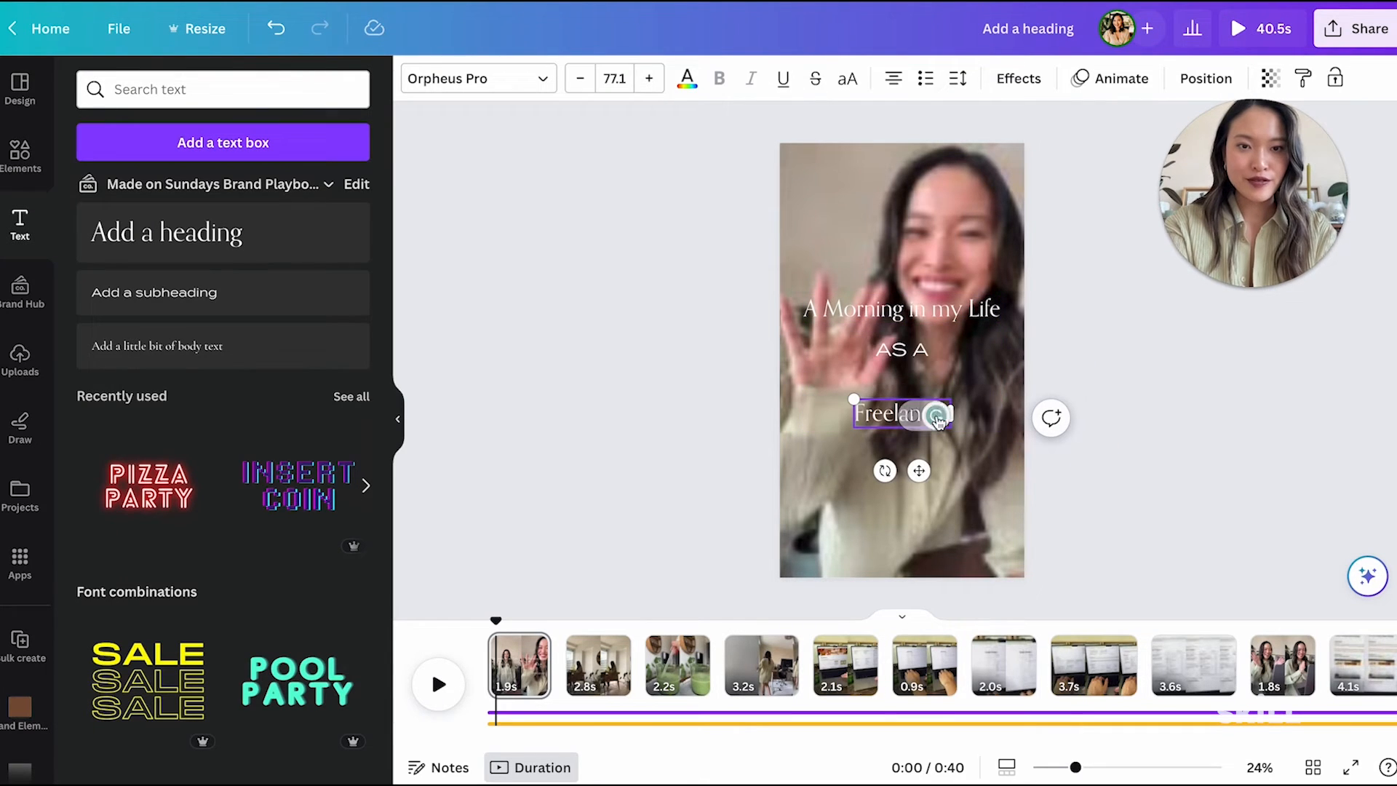
text( Designe)
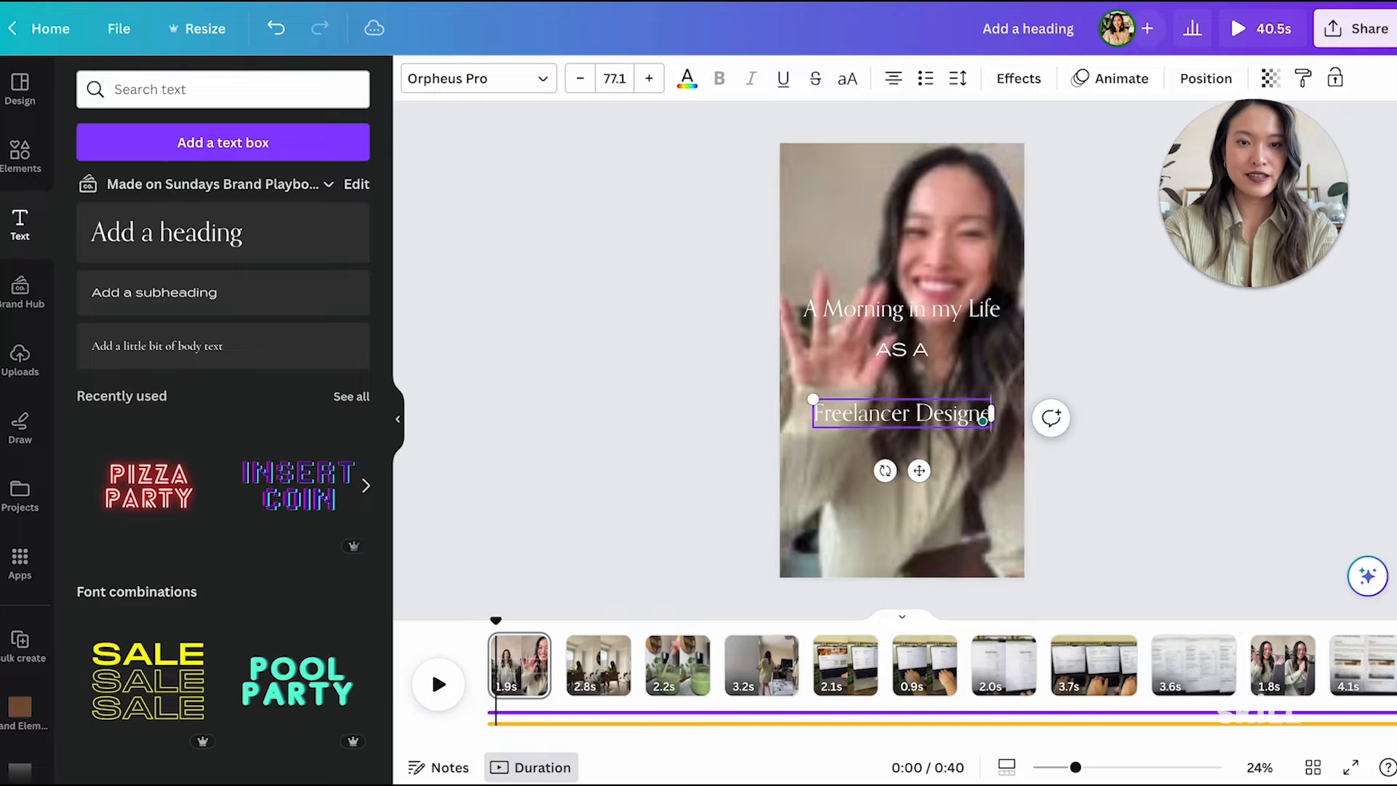
Step: Apply the Curve shape effect to the "A Morning in my Life" heading
click(977, 299)
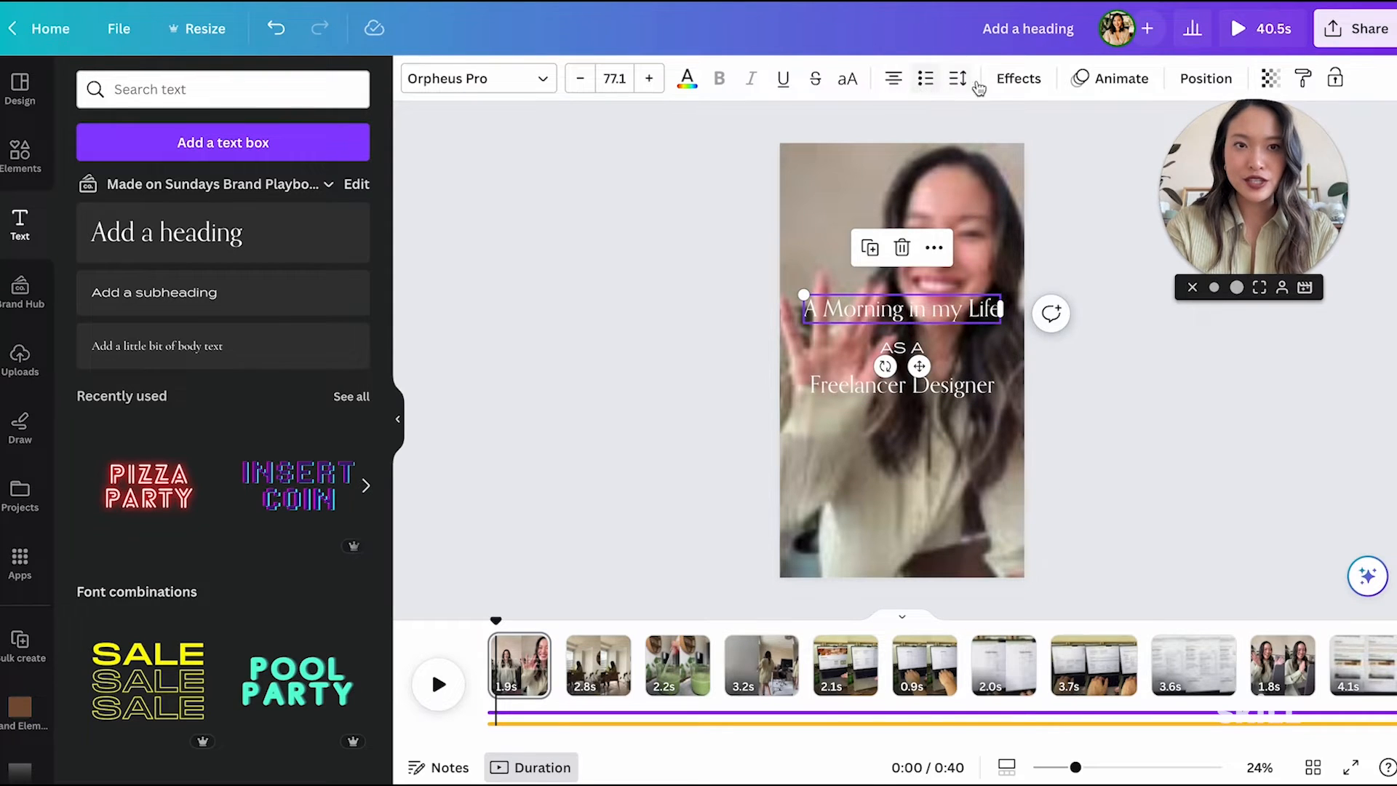
click(1017, 78)
scroll(225, 440, down, 1)
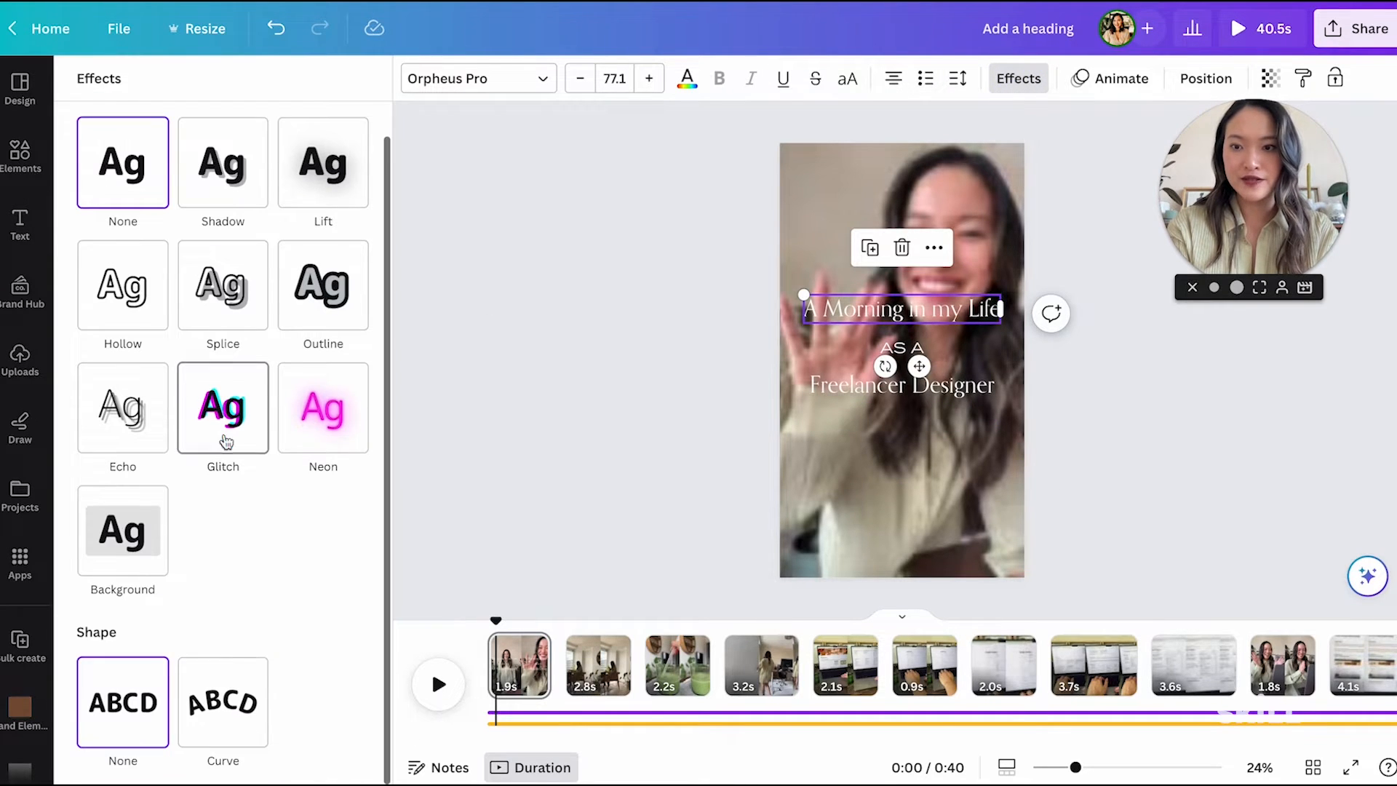
click(207, 720)
click(1199, 449)
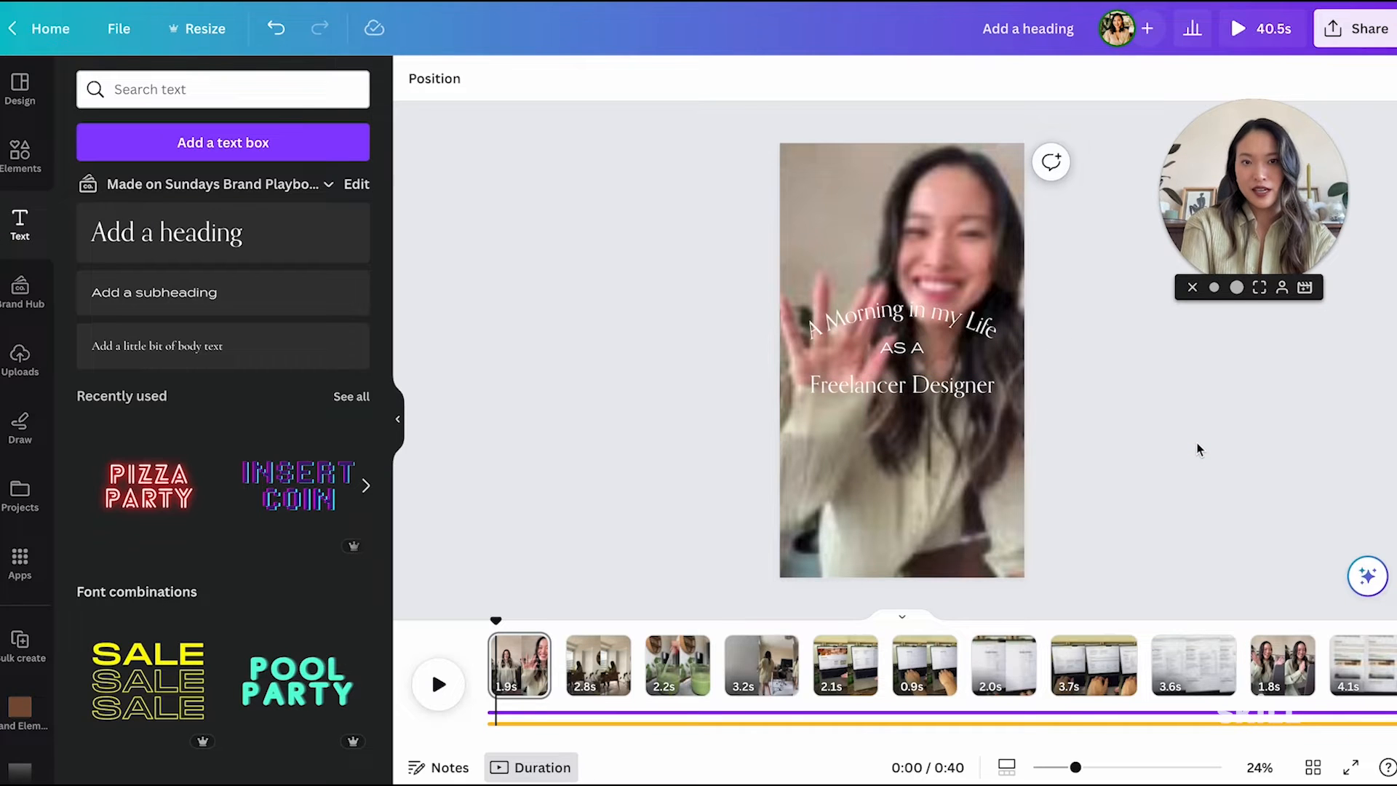
Step: Apply the Lift effect to the "Freelancer Designer" text and raise its intensity
click(918, 387)
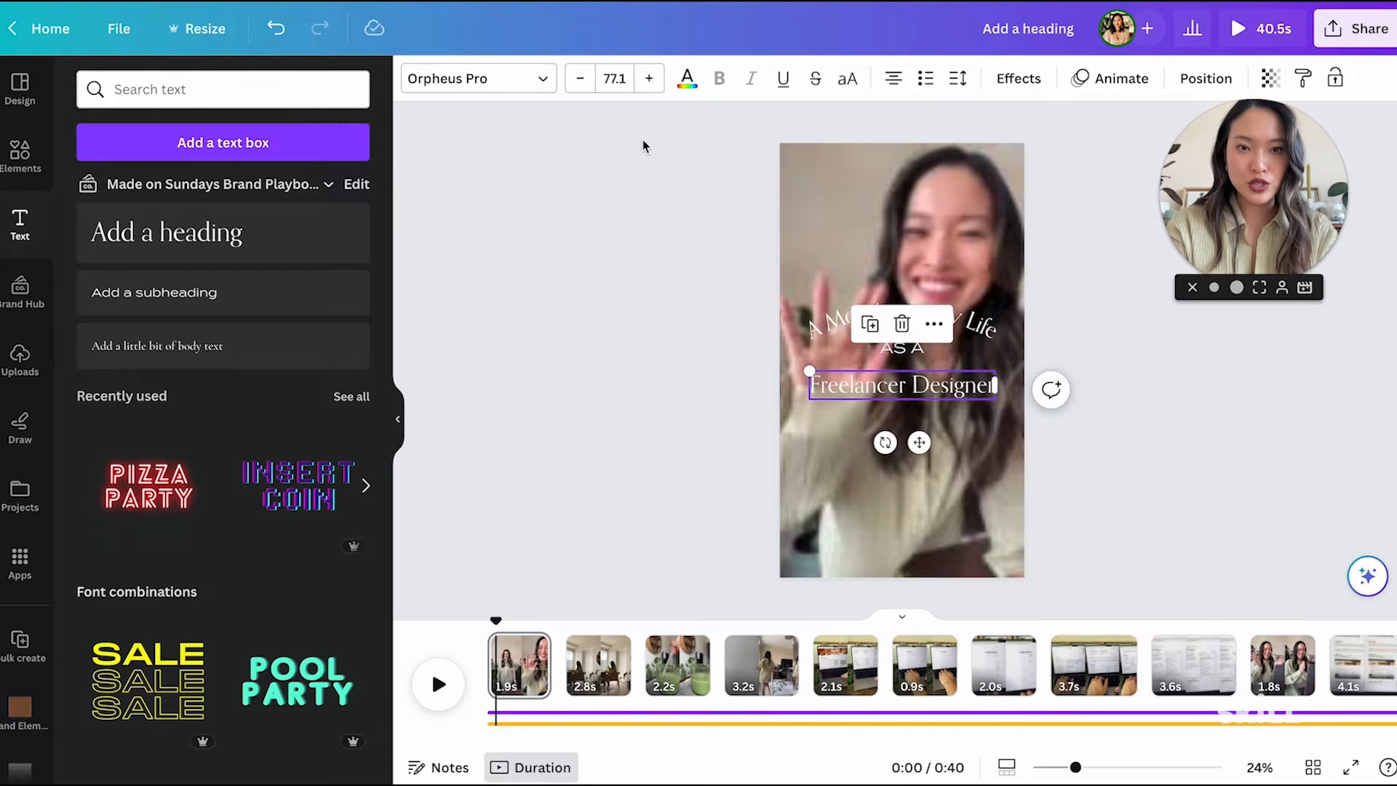
click(1023, 79)
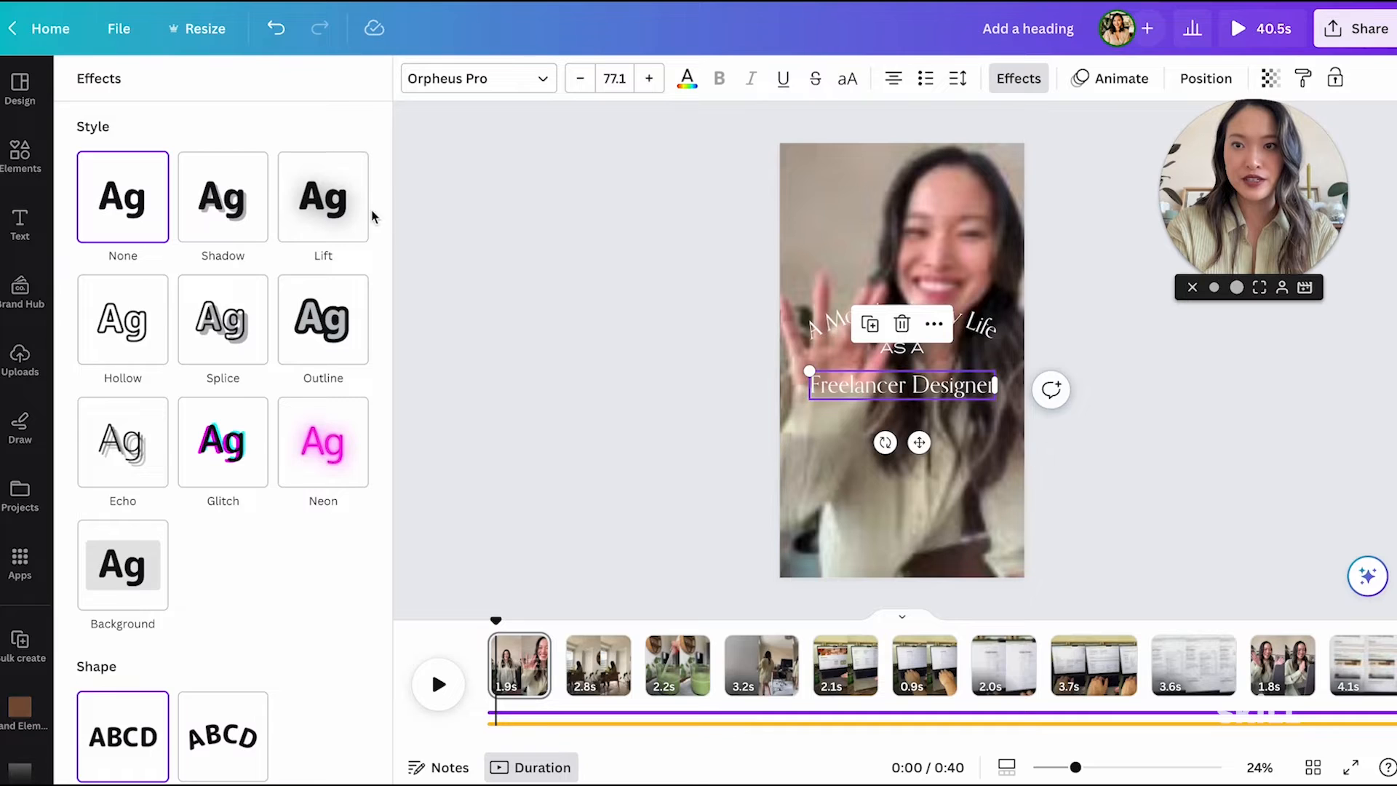
click(352, 199)
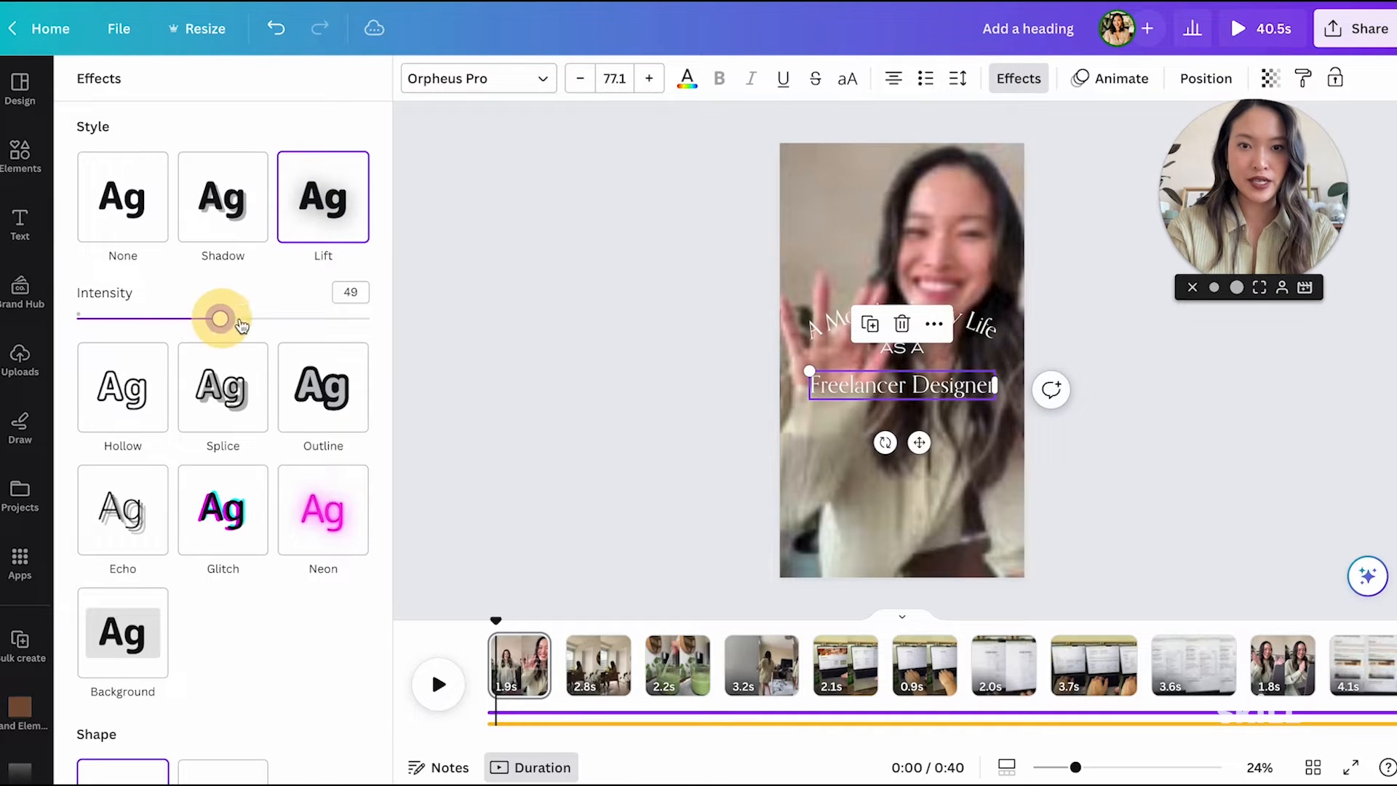
drag(220, 320, 316, 318)
Step: Apply the Lift effect to the "AS A" text with increased intensity, and to the curved "A Morning in my Life" heading
click(926, 349)
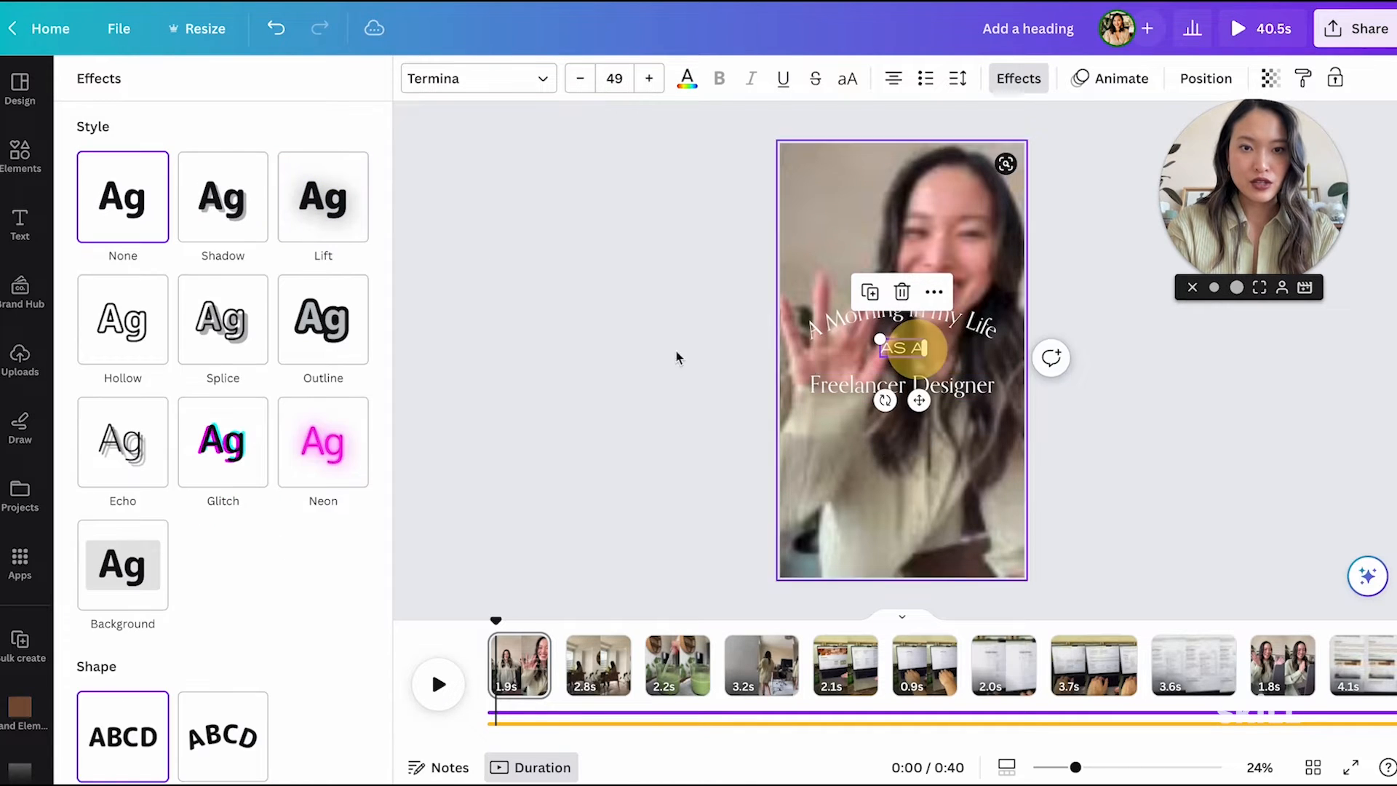
click(321, 219)
drag(220, 319, 296, 318)
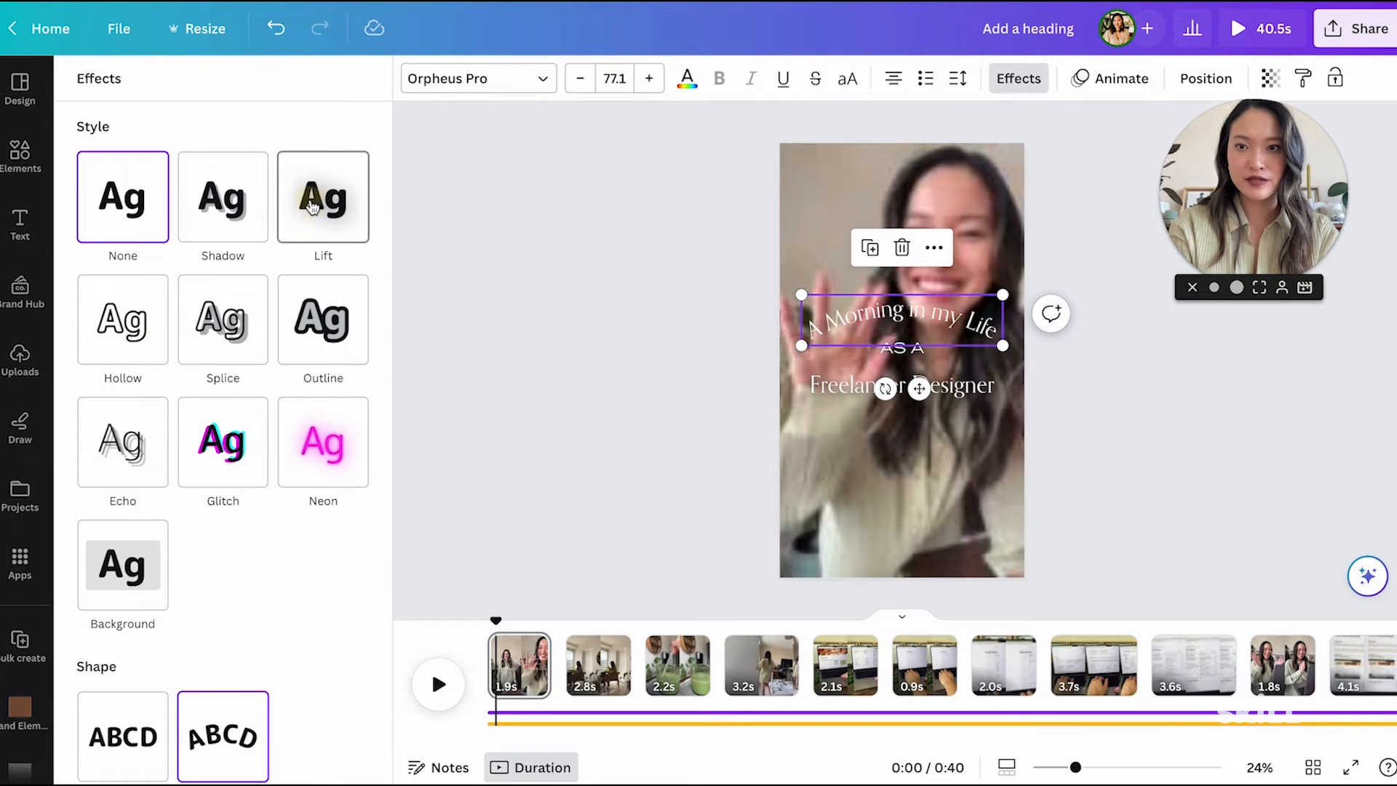
click(313, 209)
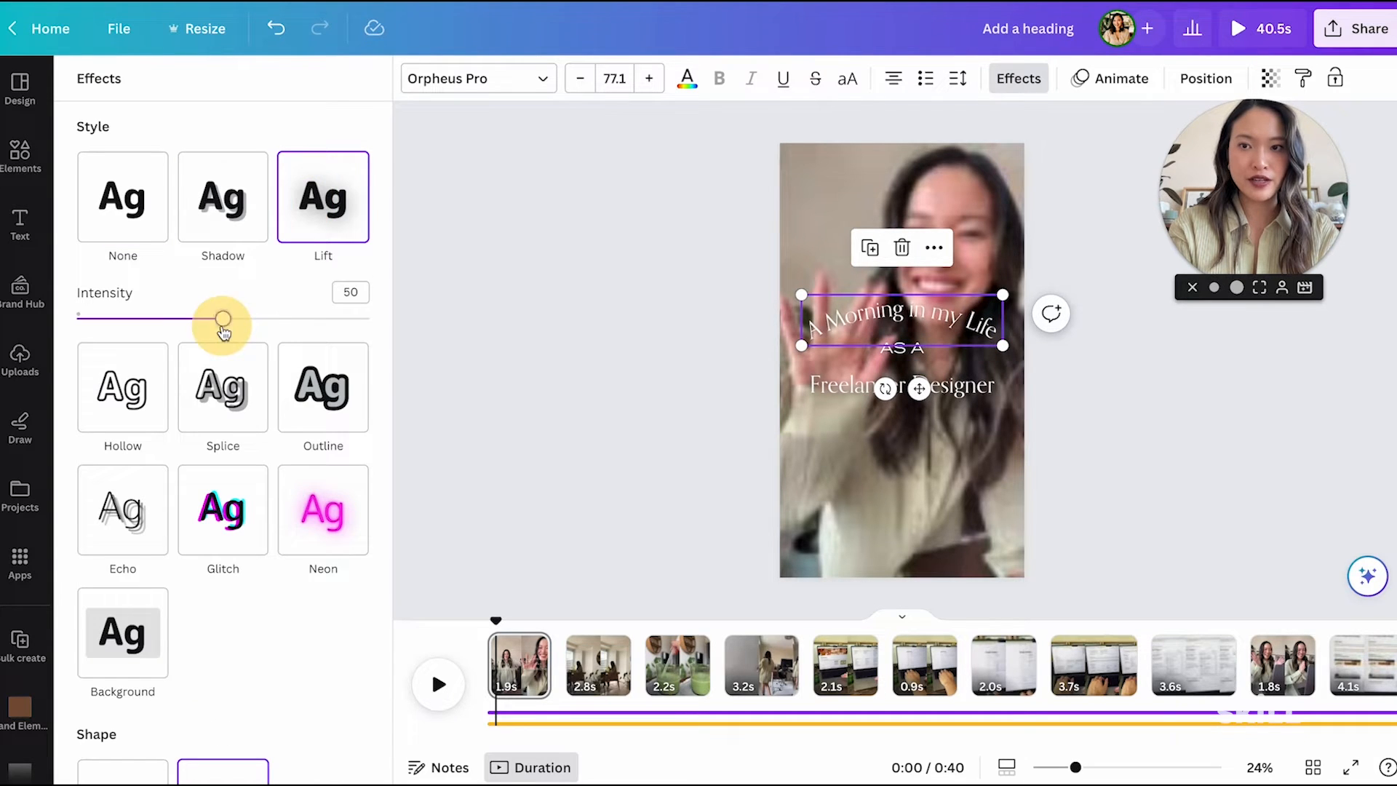
click(1089, 412)
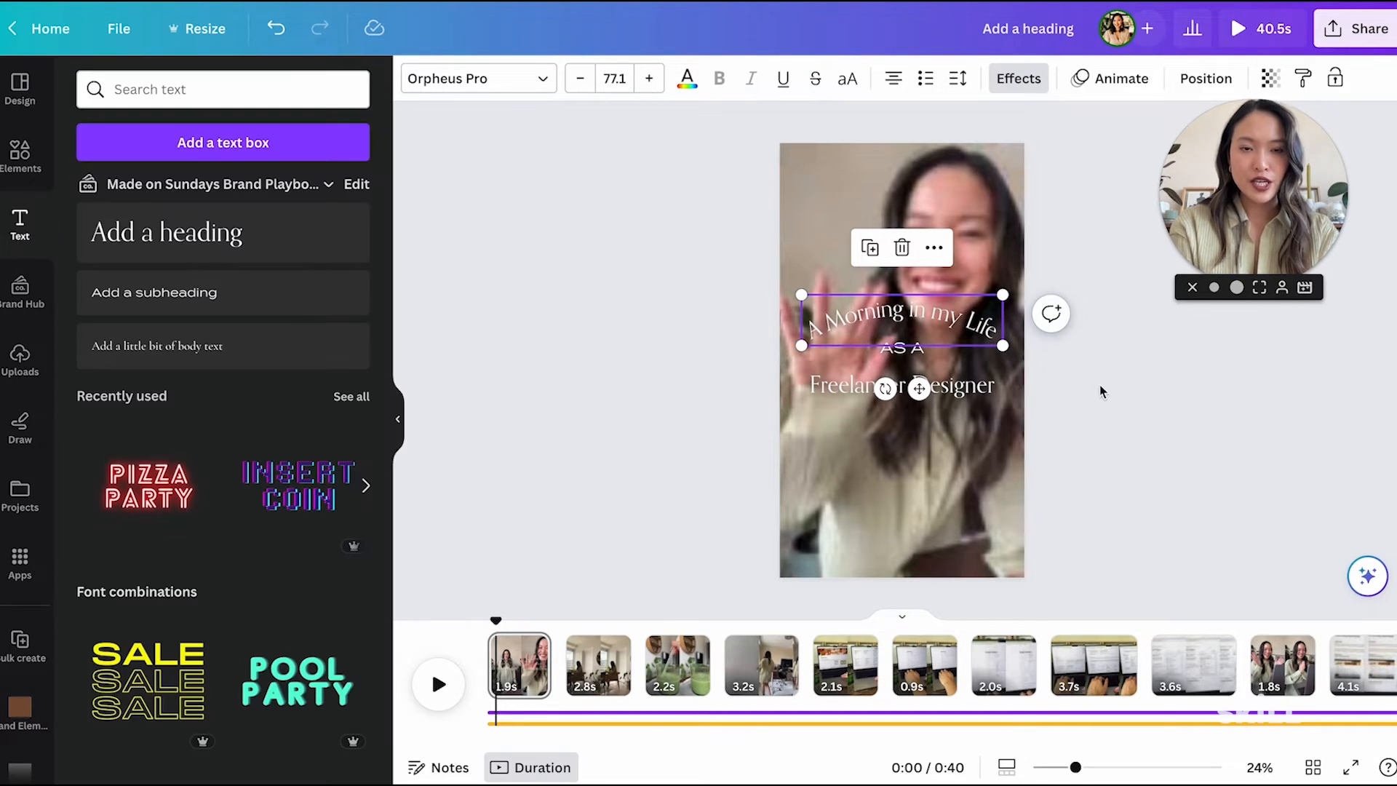
Step: Move the "Freelancer Designer", "A Morning in my Life" and "AS A" lines slightly lower on the opening page and preview the video
click(1098, 388)
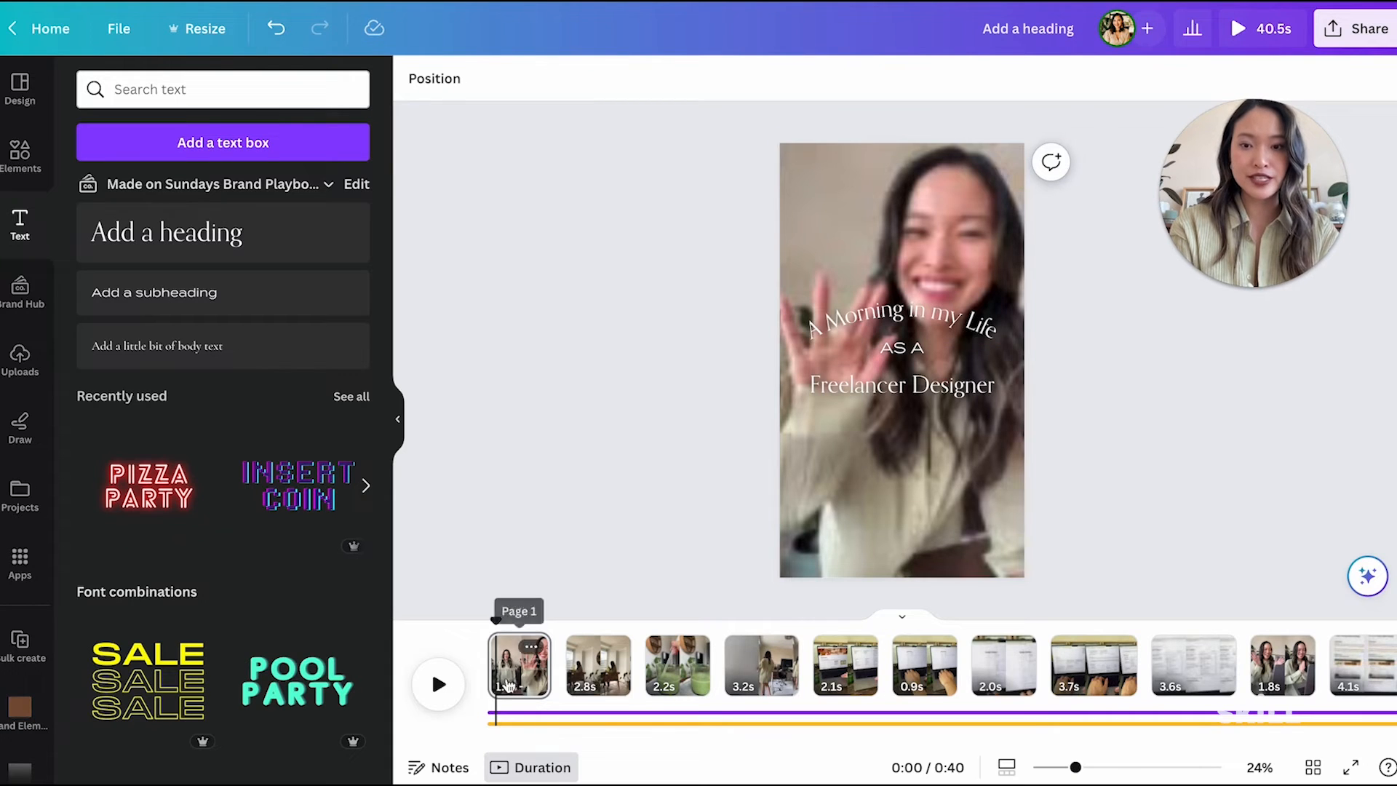
click(451, 626)
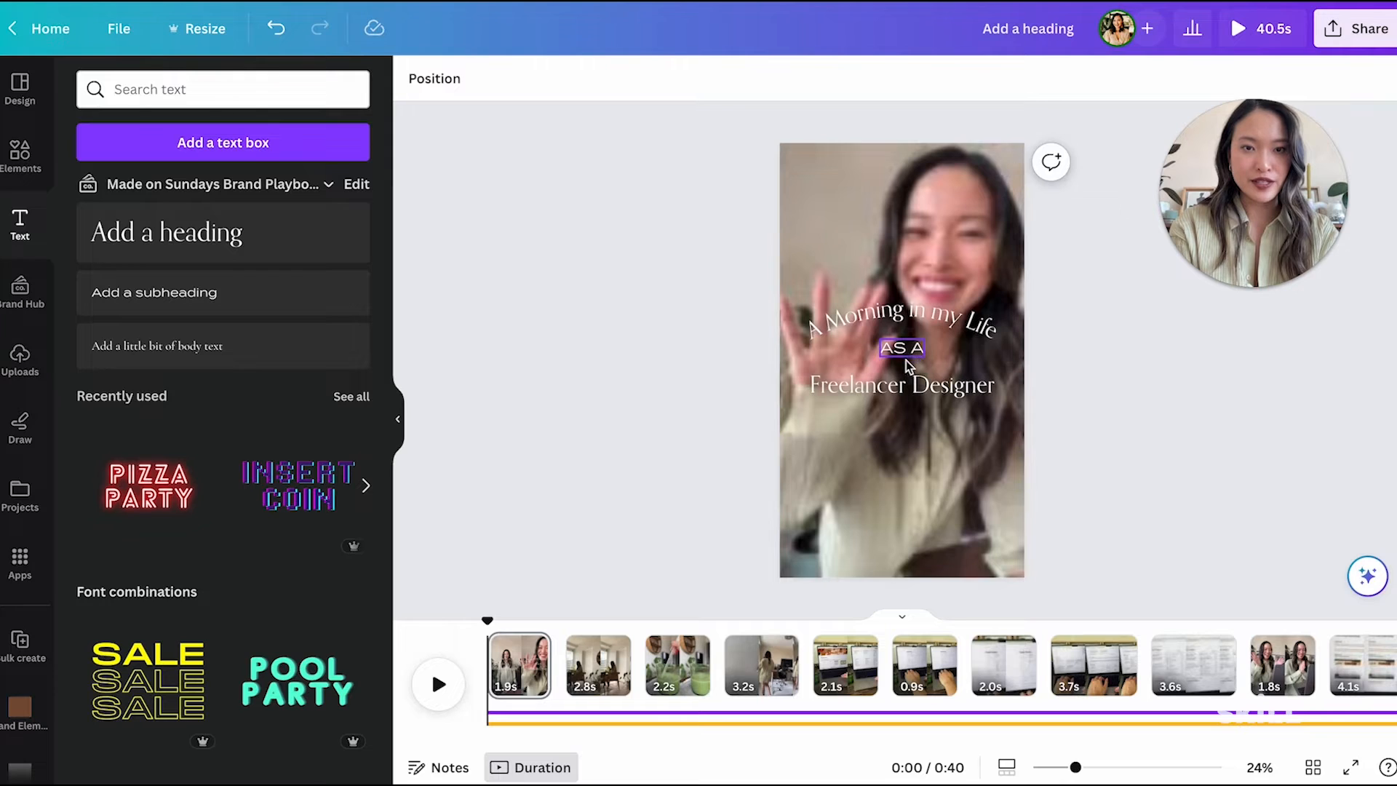
click(902, 386)
drag(902, 390, 903, 401)
click(921, 371)
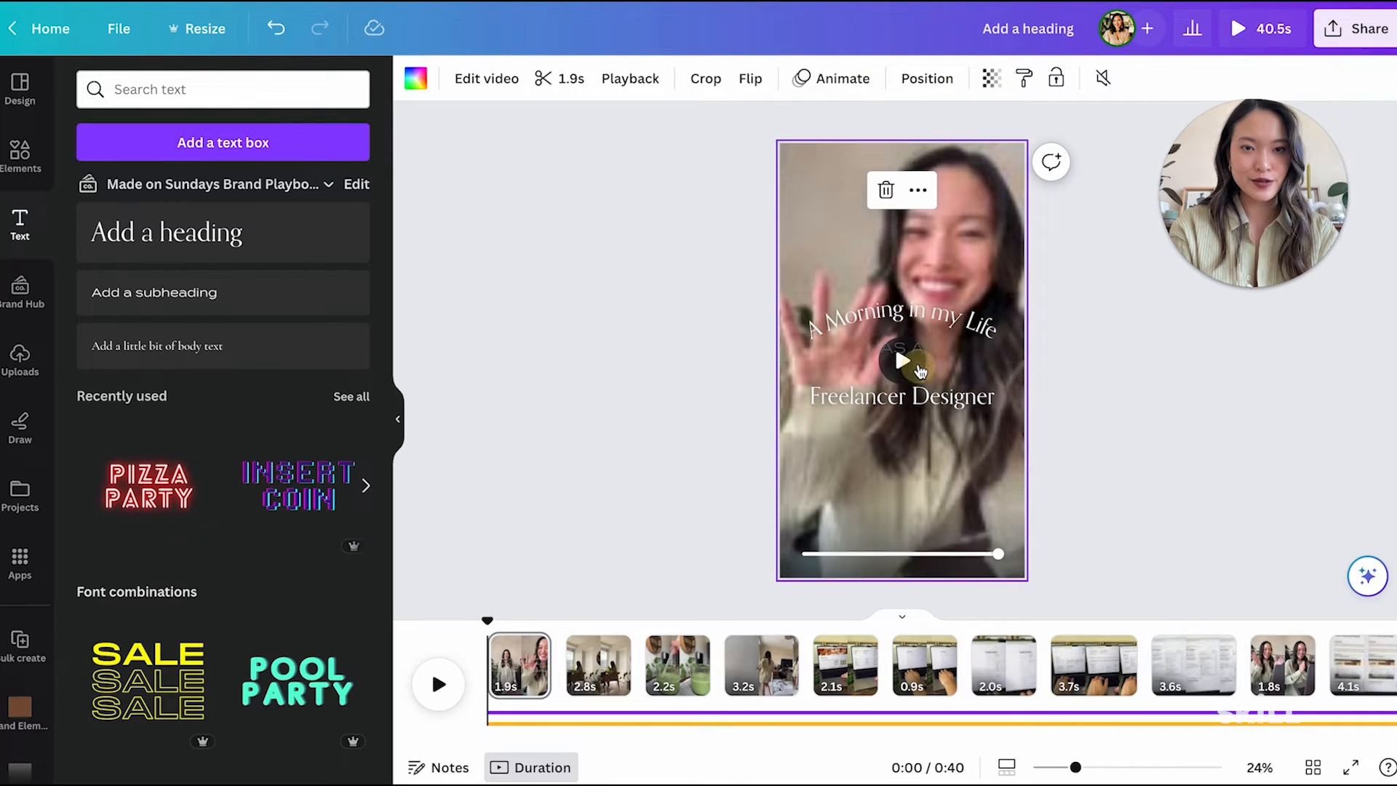
click(915, 354)
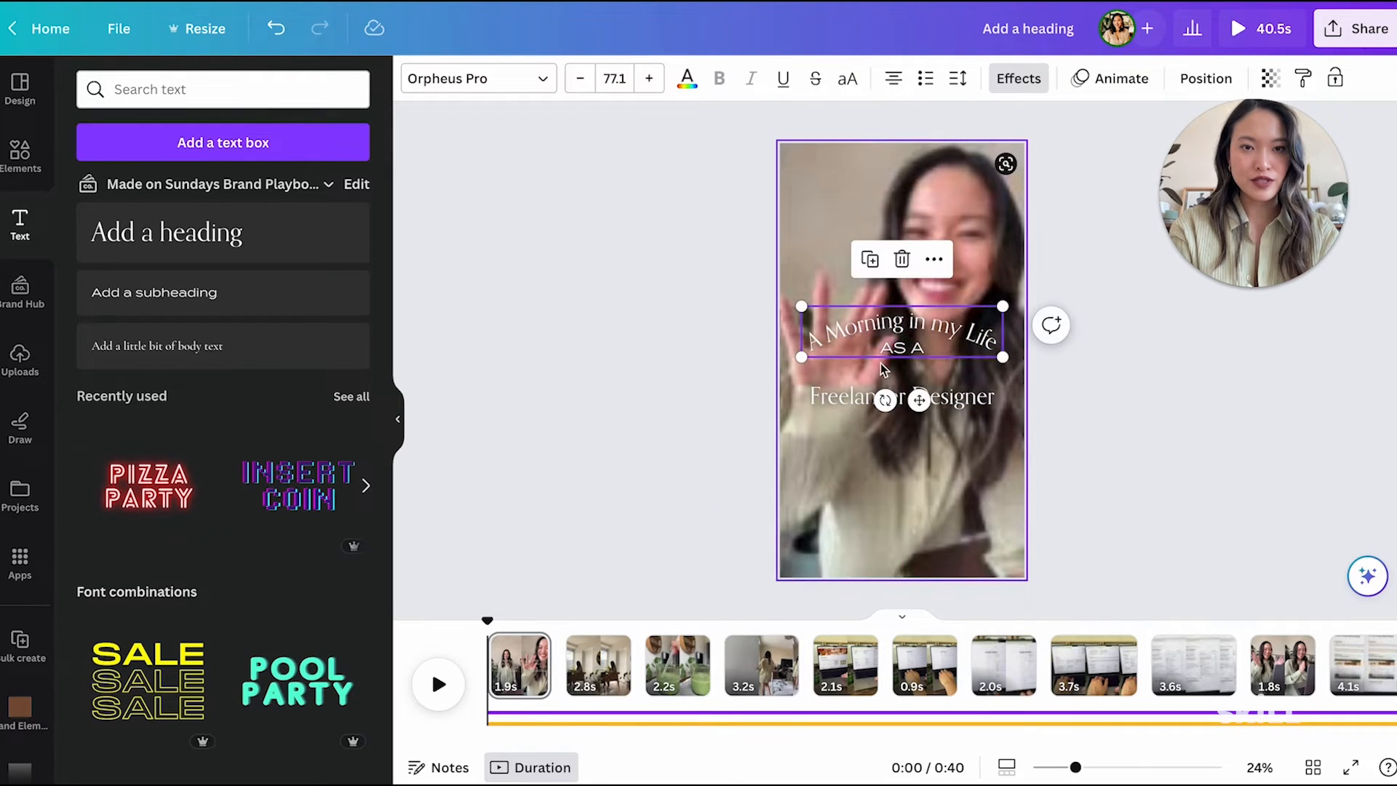
click(1076, 406)
click(910, 356)
double_click(918, 368)
click(1141, 380)
click(1230, 29)
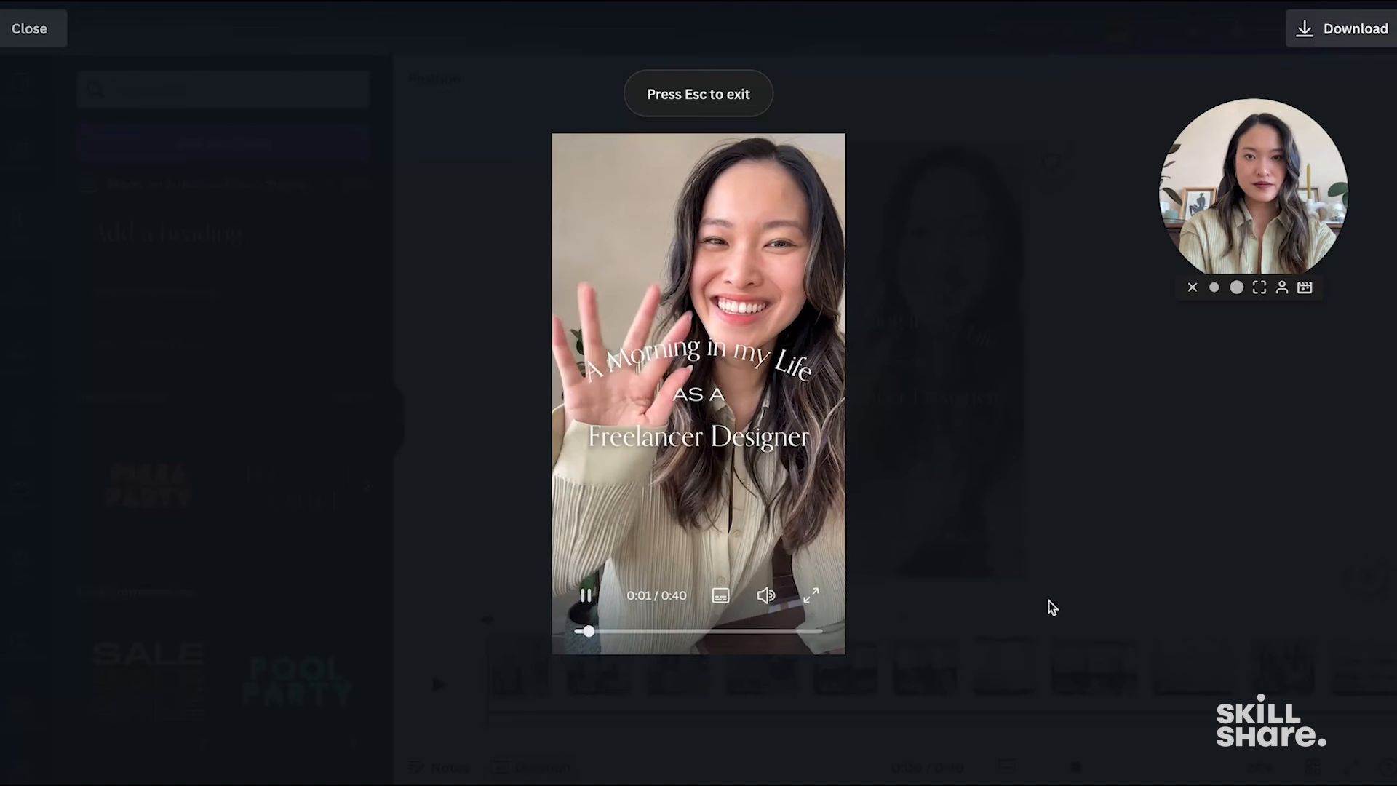
key(Escape)
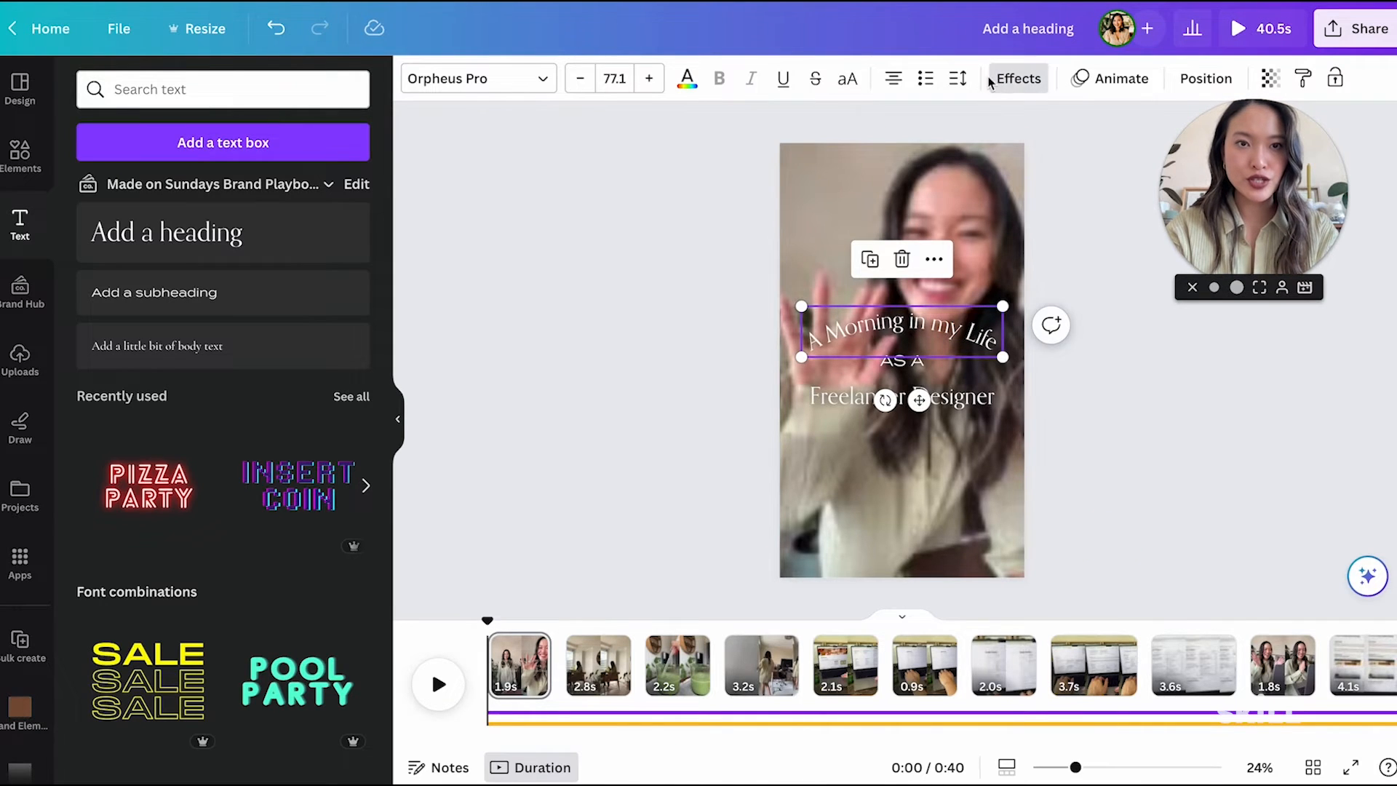
Step: Apply the Typewriter text animation to the curved "A Morning in my Life" heading on the opening page
click(1097, 81)
scroll(264, 399, down, 1)
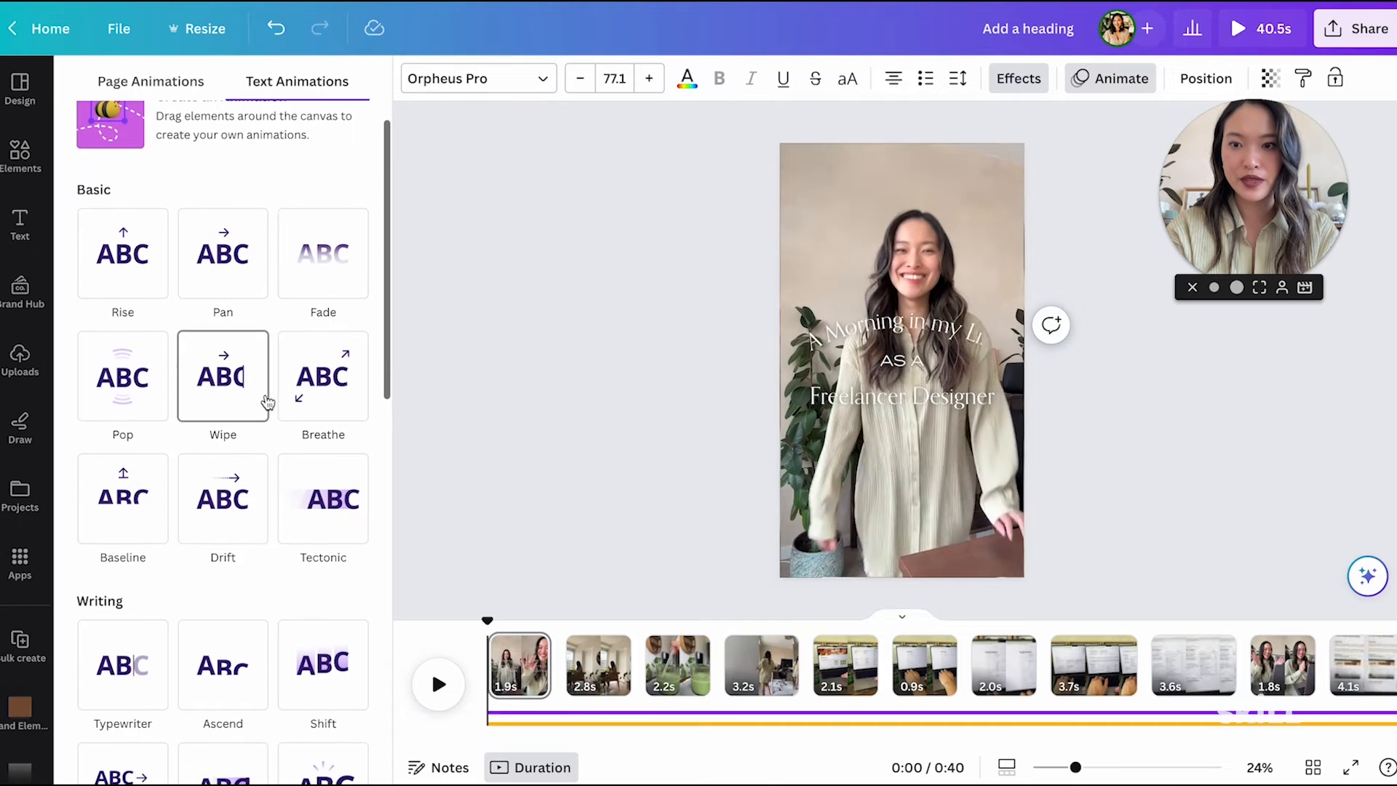
scroll(303, 536, down, 3)
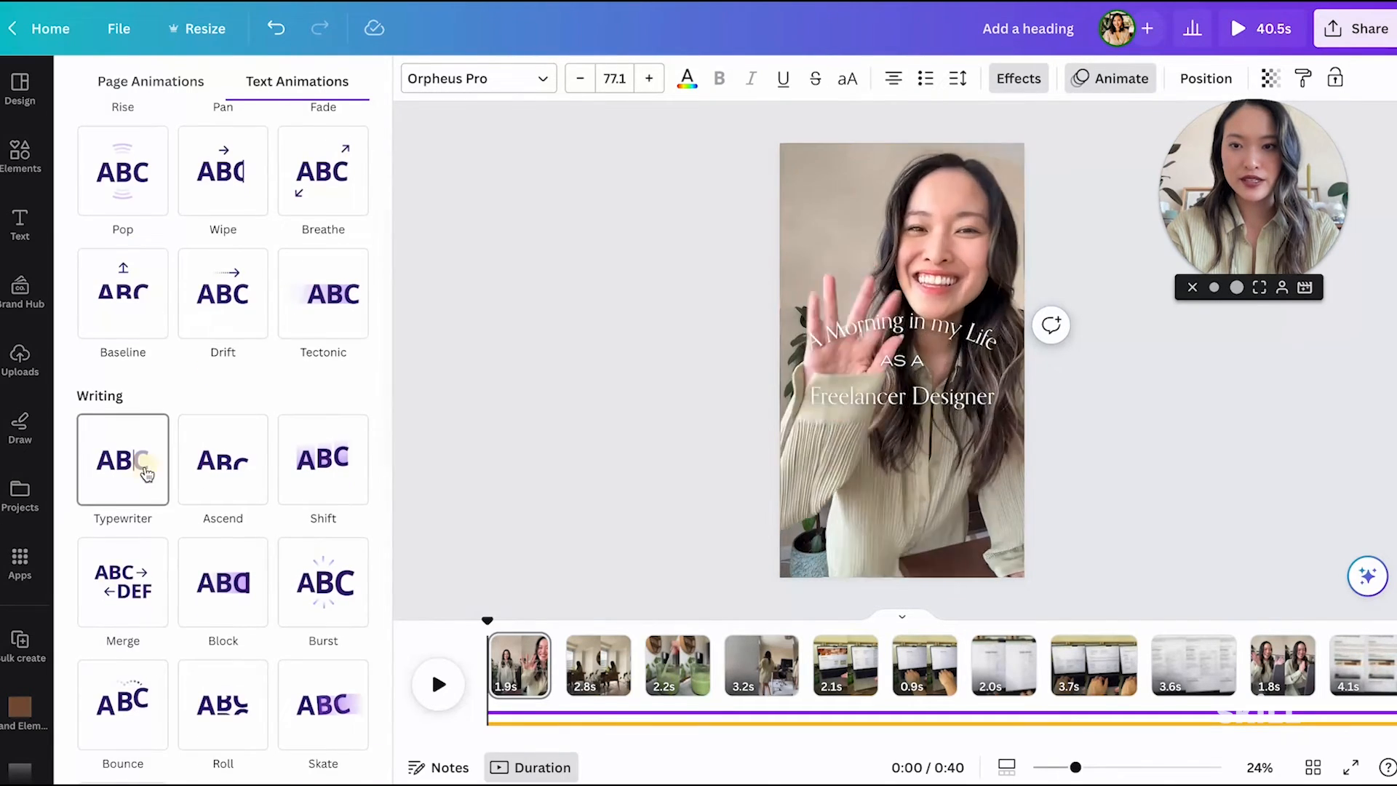
click(146, 462)
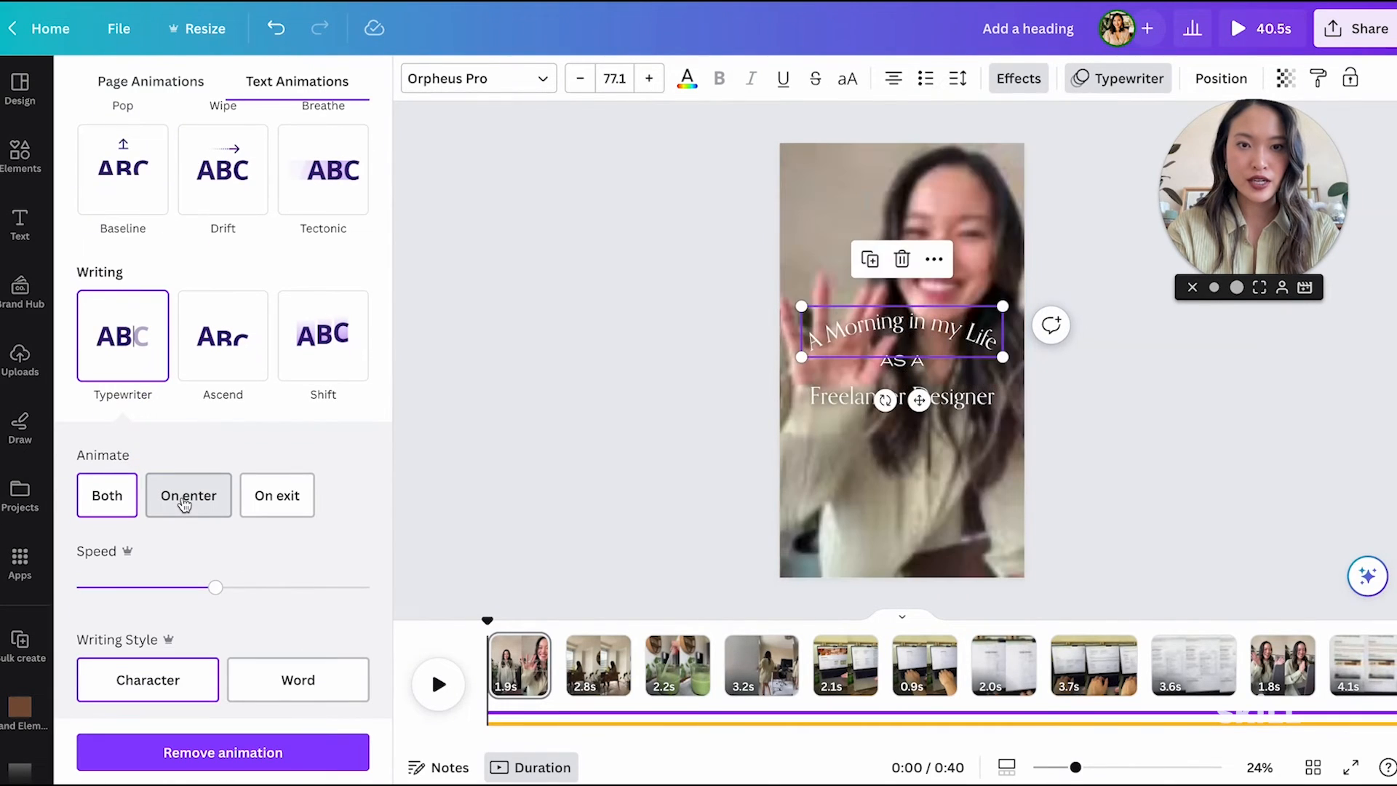
click(1124, 468)
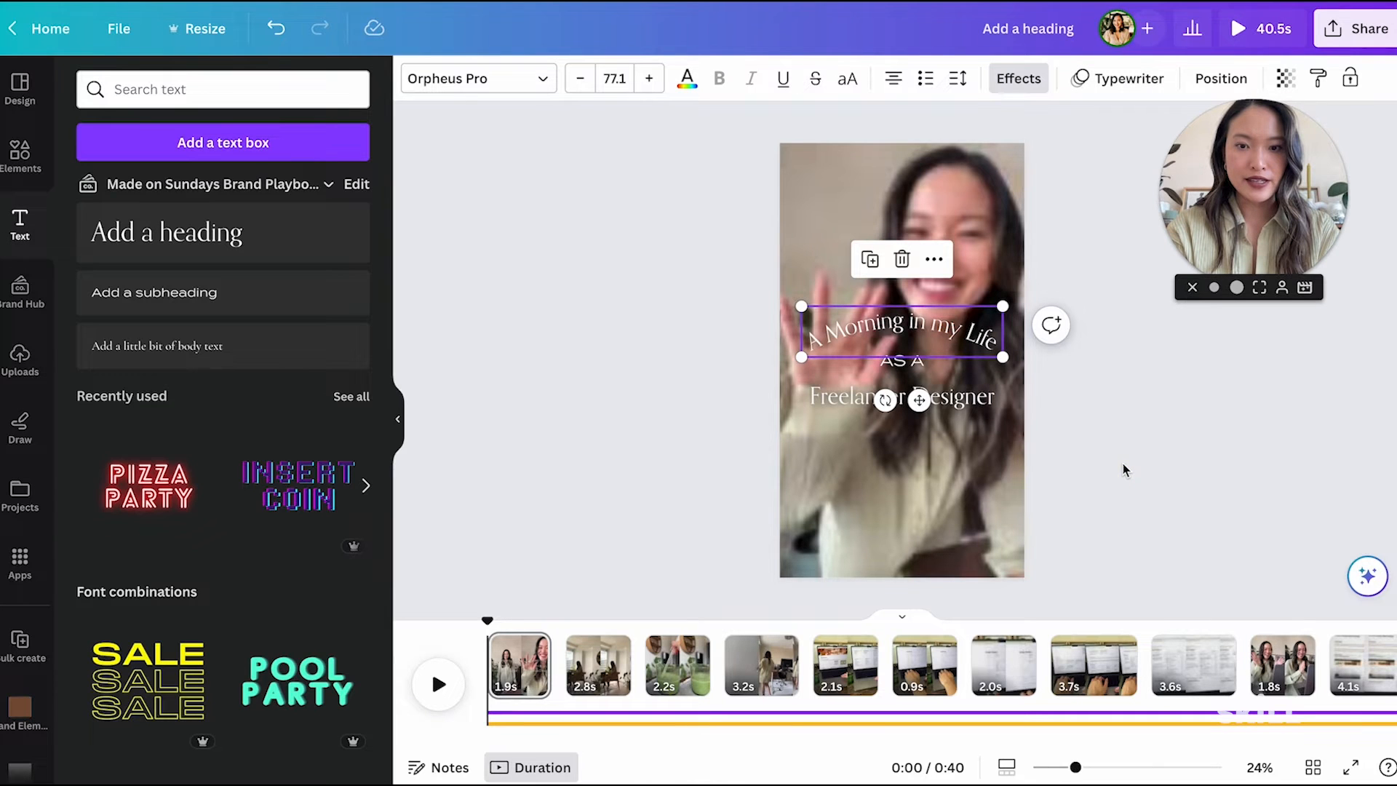
Step: Copy the three title text lines from the opening page onto the second page
click(973, 403)
click(946, 399)
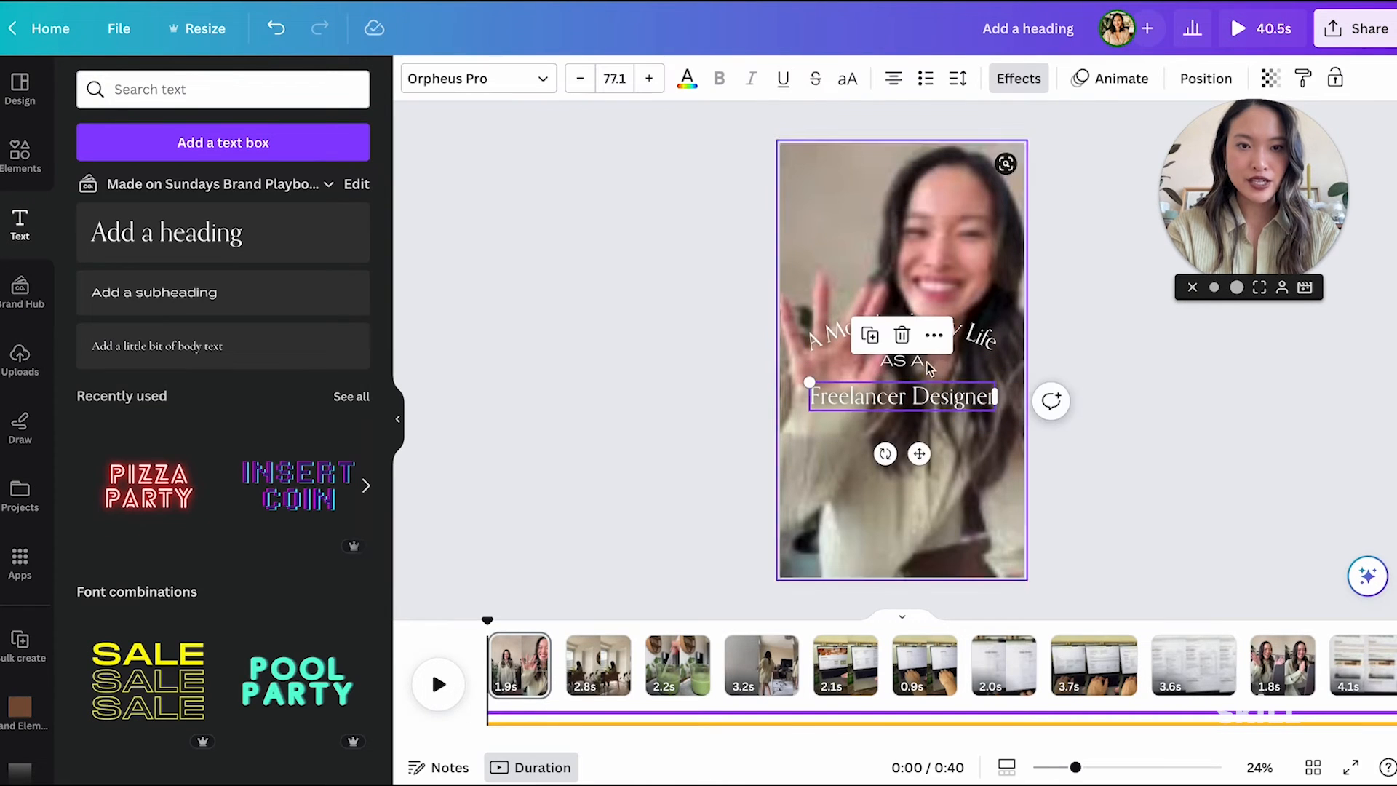
shift+click(917, 364)
shift+click(984, 331)
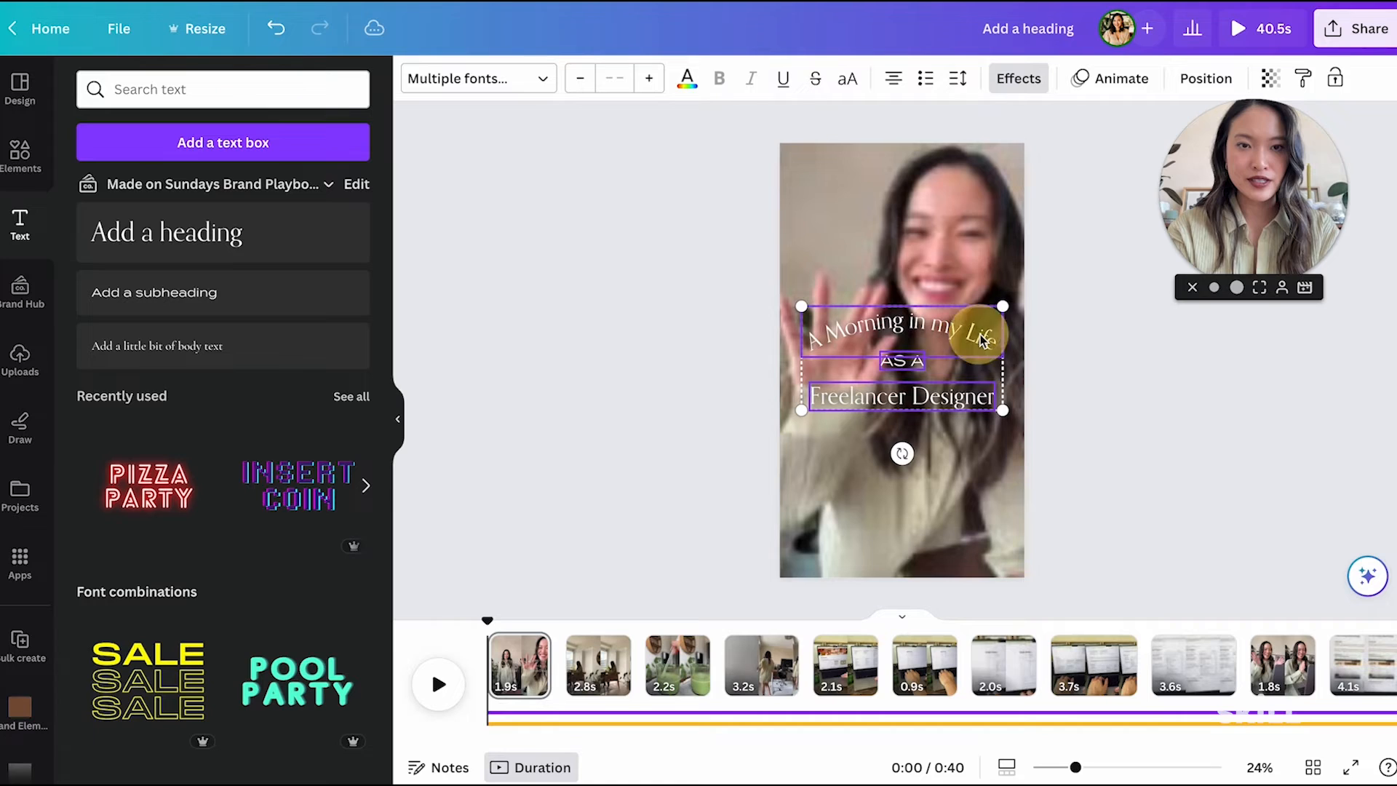
click(592, 663)
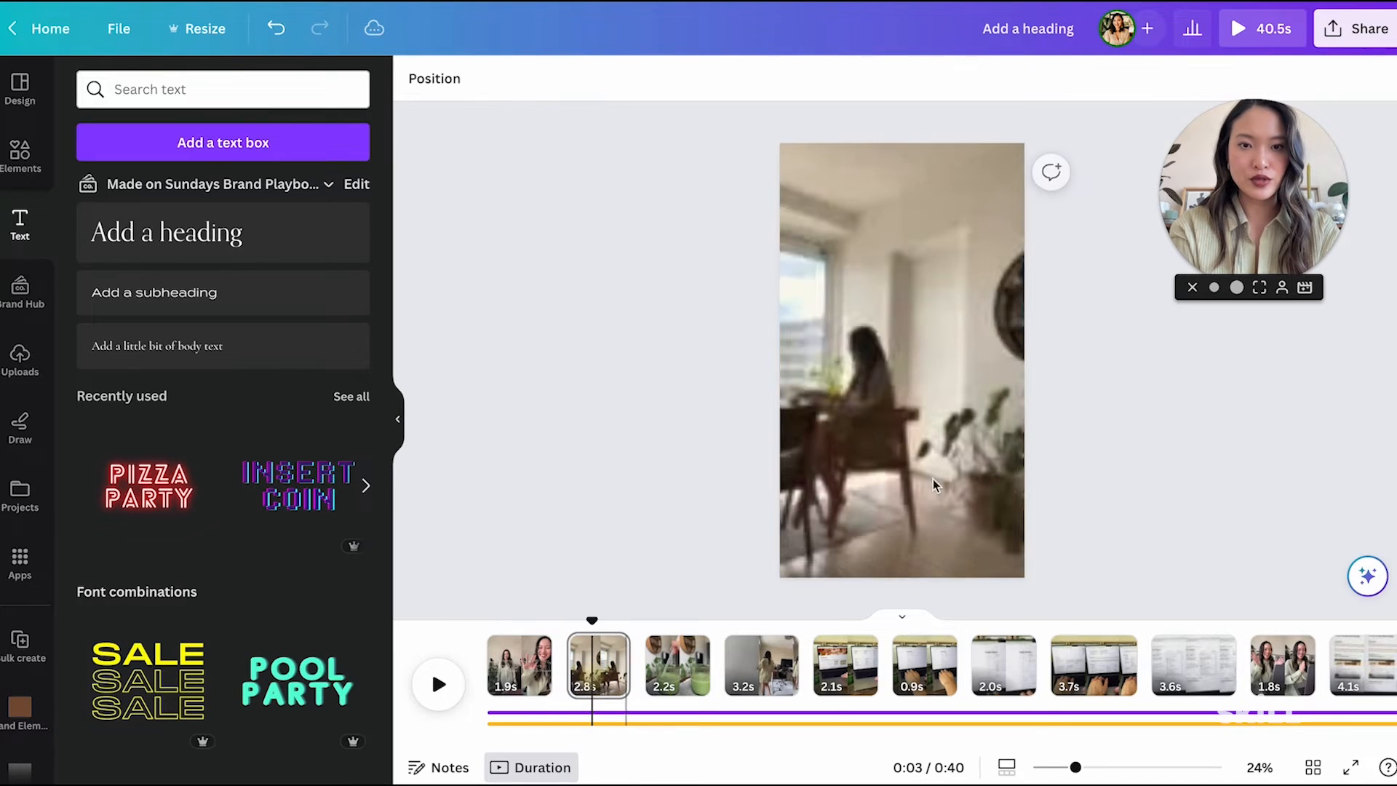
click(1171, 424)
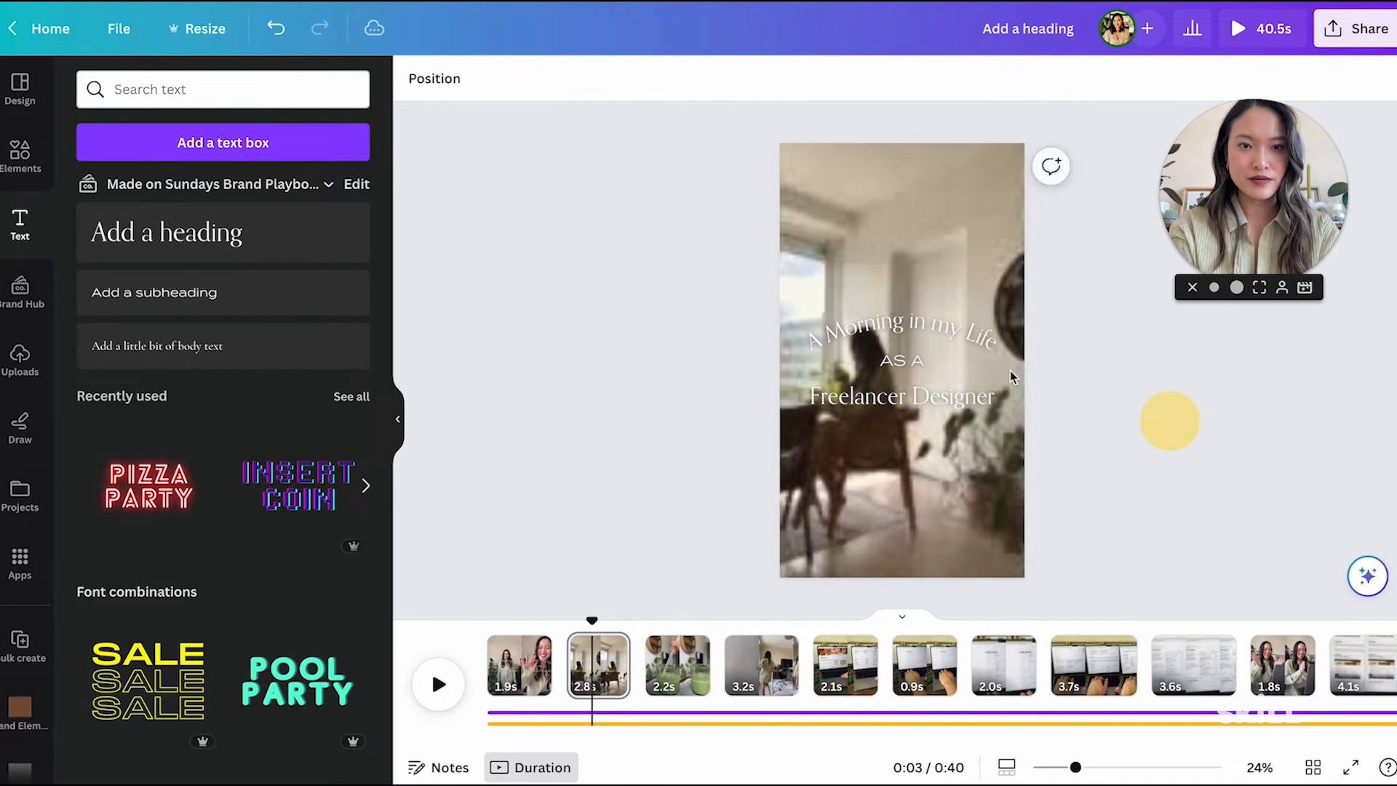
Step: Remove the Typewriter animation from the "A Morning in my Life" heading on the second page
click(980, 348)
click(1018, 79)
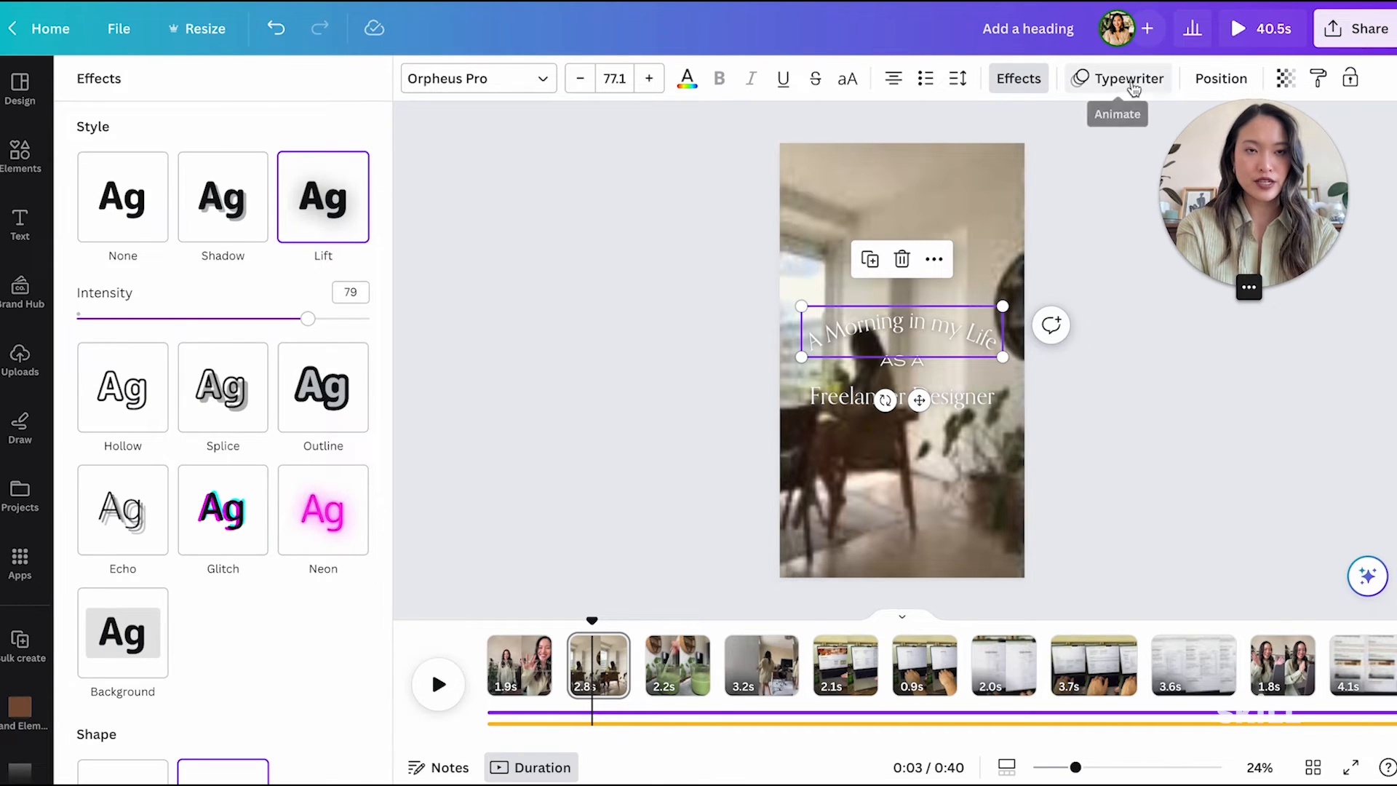
click(1117, 79)
scroll(144, 627, down, 3)
scroll(143, 627, up, 3)
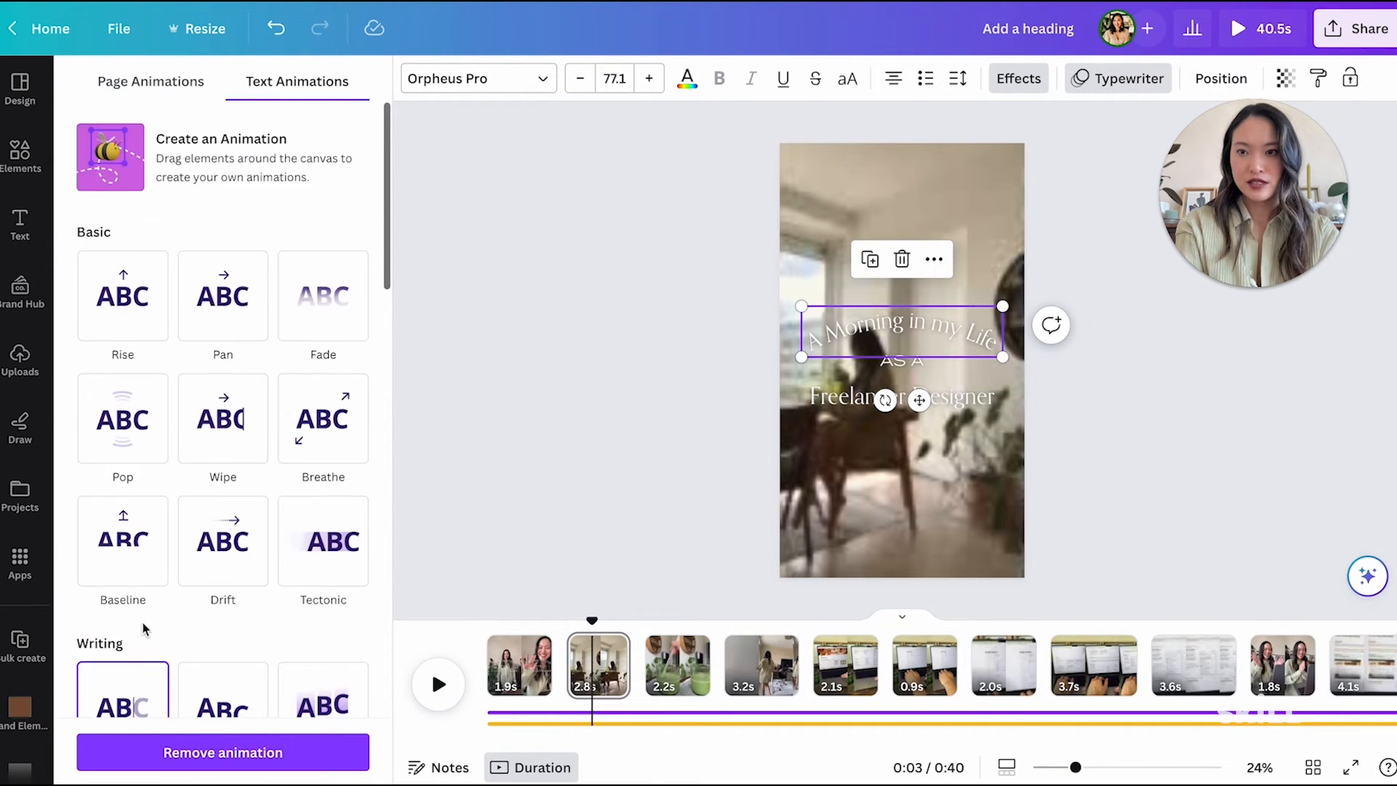
scroll(144, 627, down, 10)
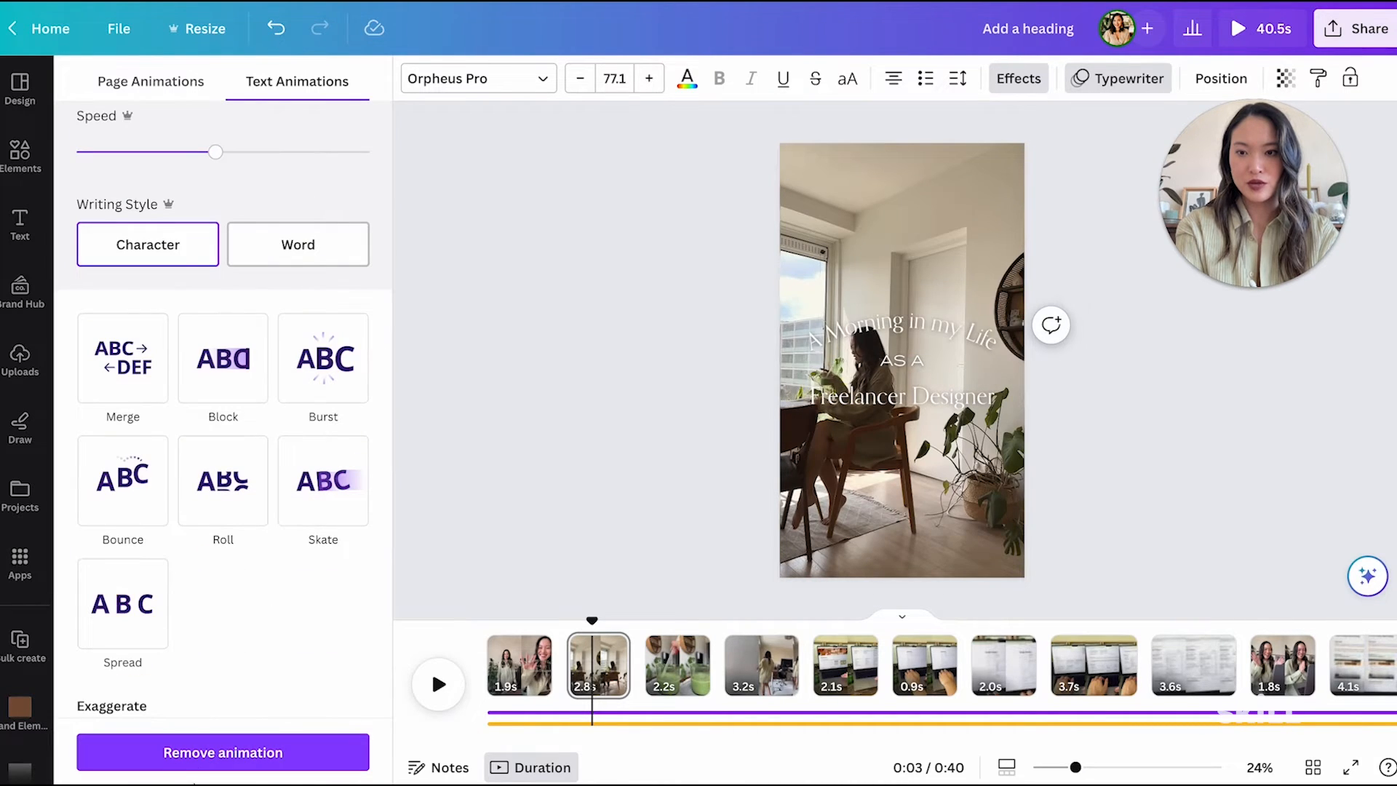
click(223, 753)
click(1196, 447)
click(979, 265)
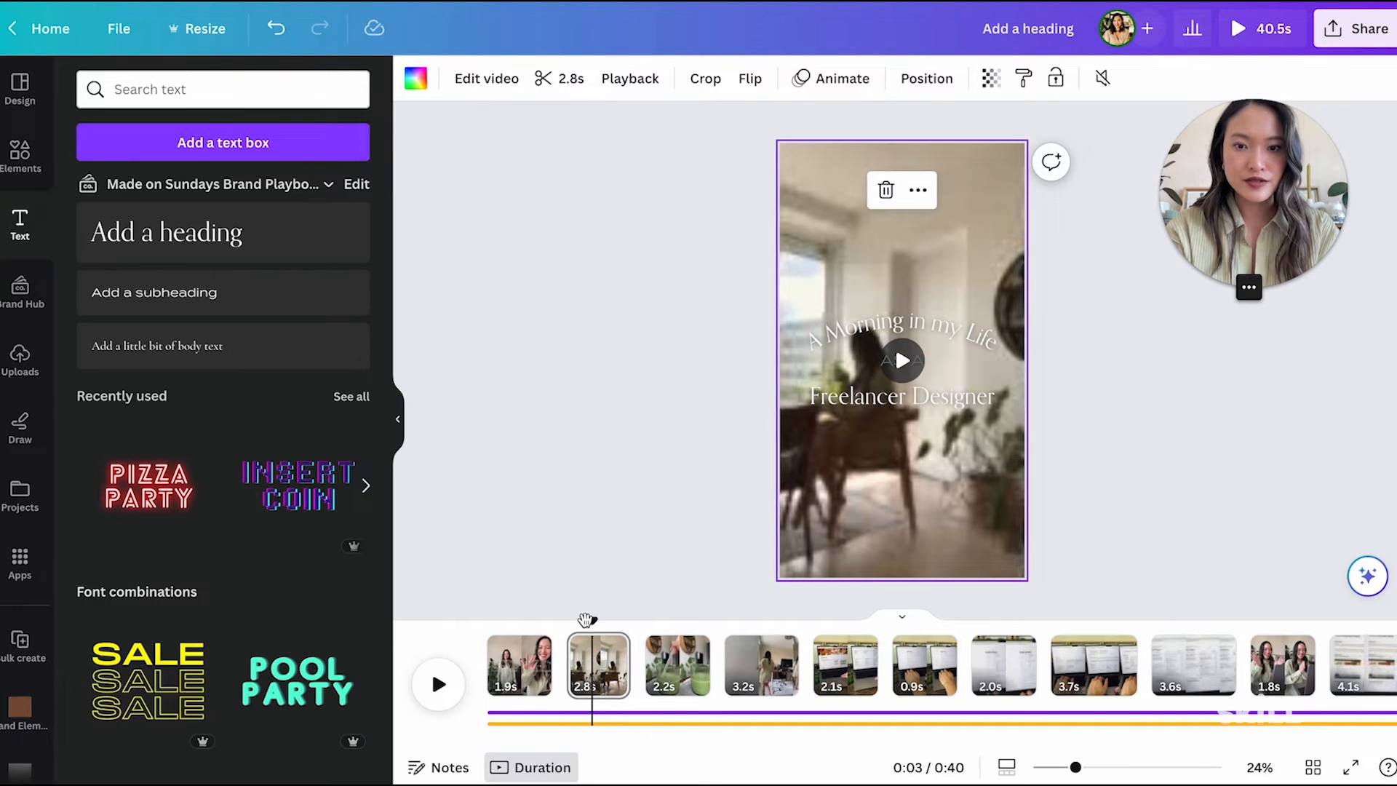
Step: Play the video from the start to check how the title carries over into the second page
drag(585, 619, 489, 619)
click(438, 684)
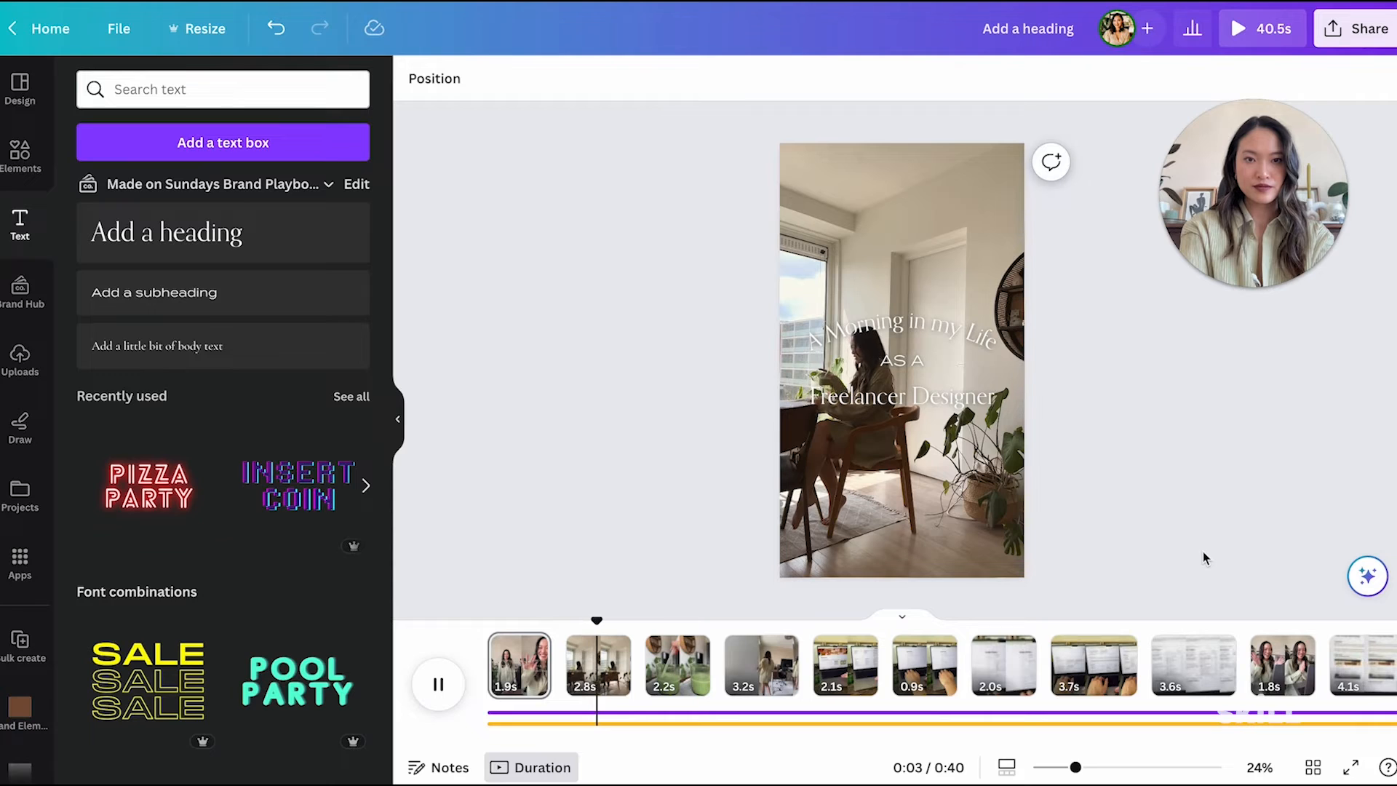
click(585, 663)
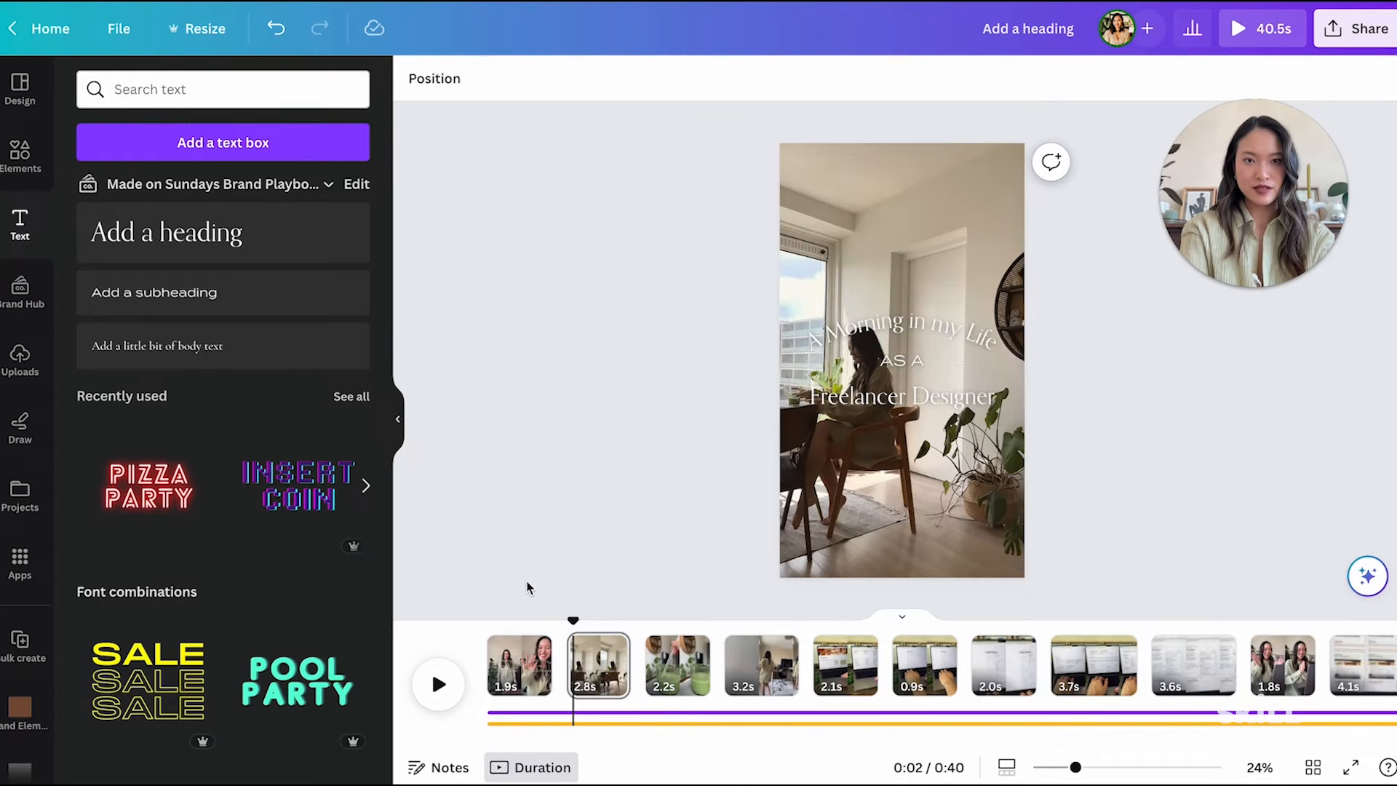
Step: Set the opening page heading's Typewriter animation to run only on enter
drag(571, 619, 500, 619)
click(923, 331)
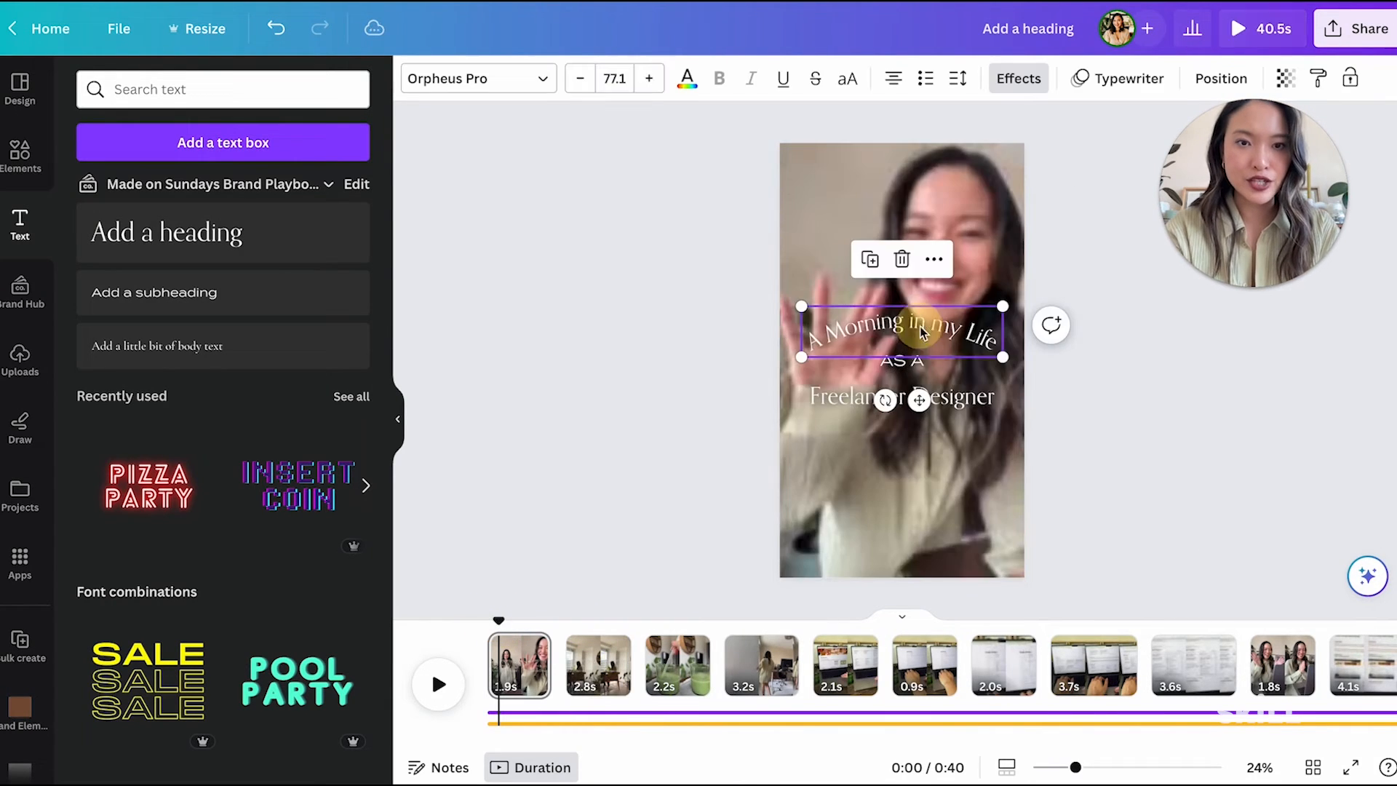
click(873, 331)
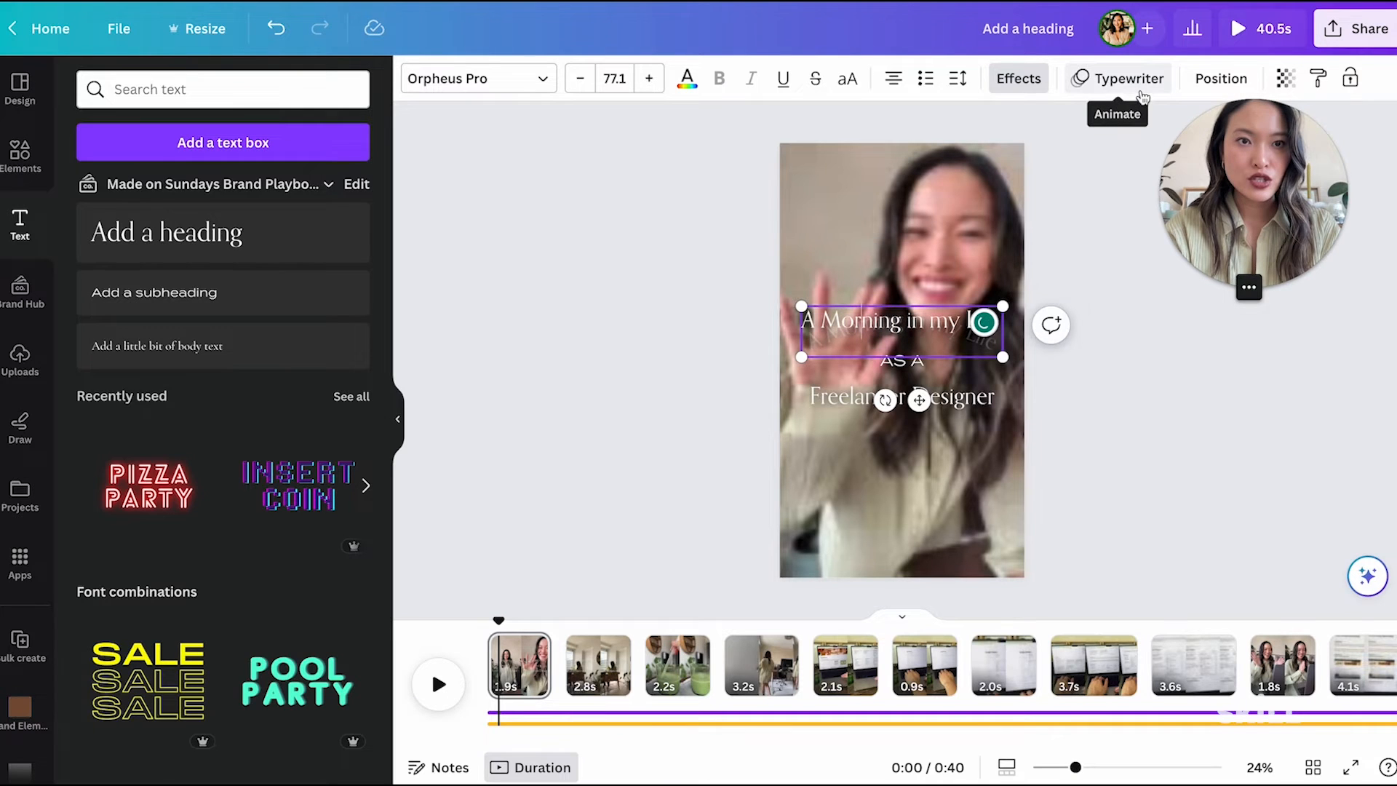
click(1152, 90)
scroll(275, 446, down, 3)
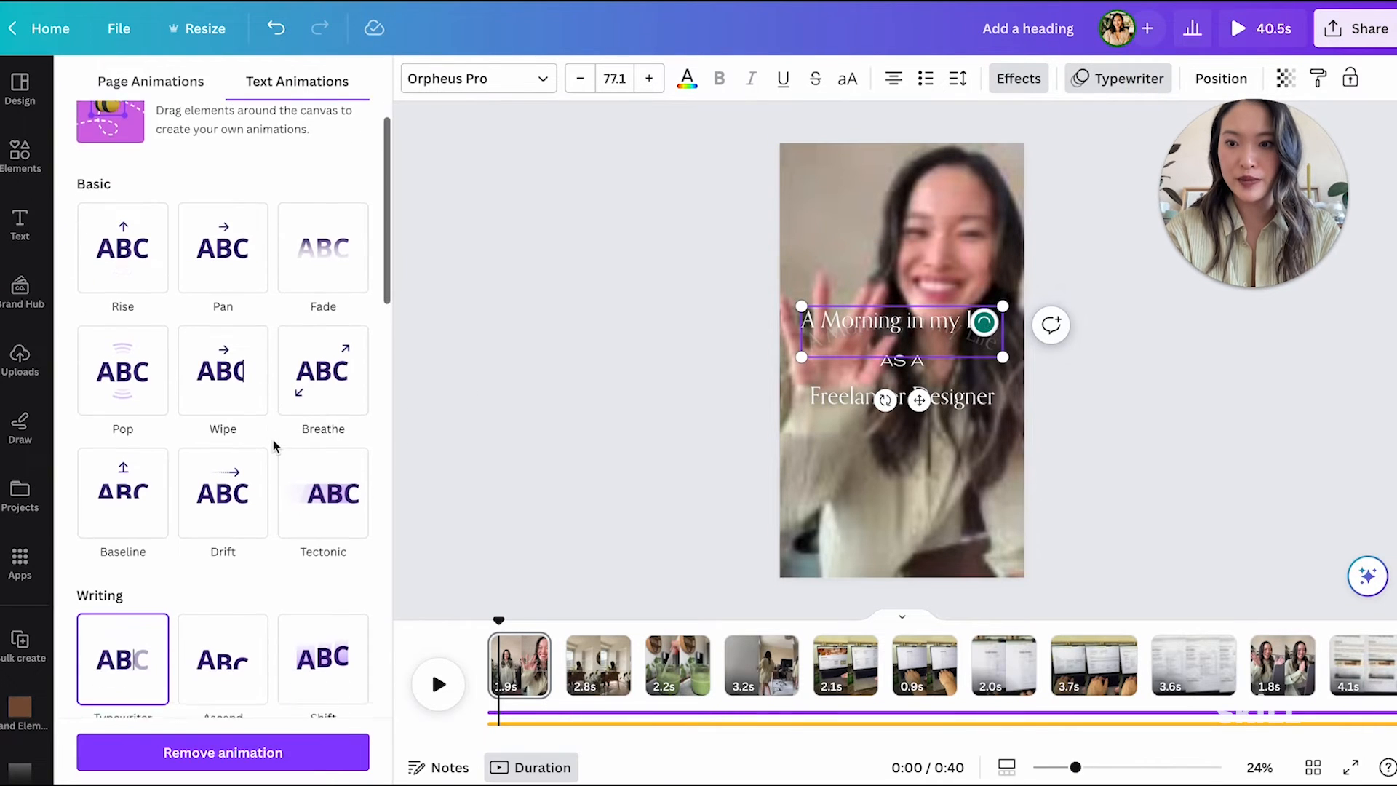
click(188, 536)
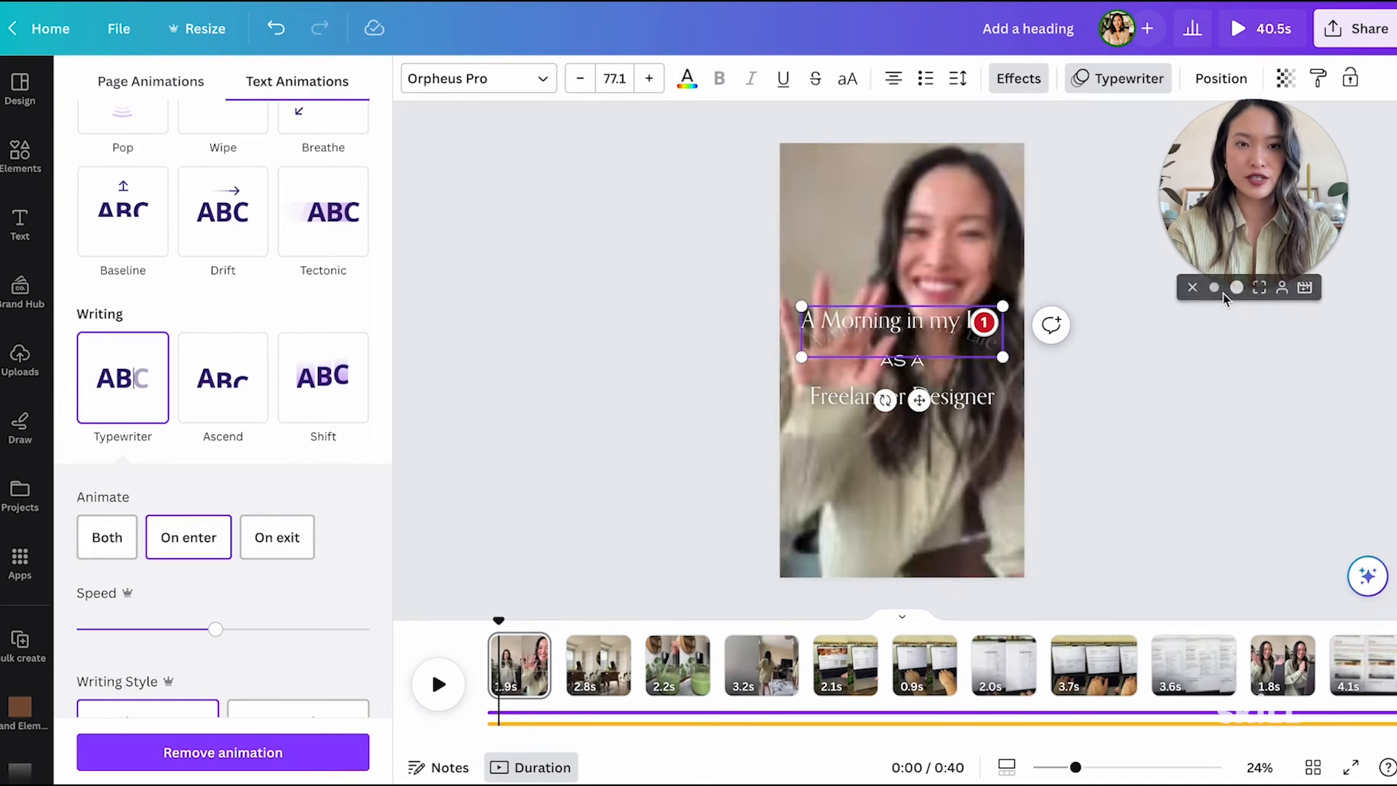
click(1111, 405)
click(1091, 241)
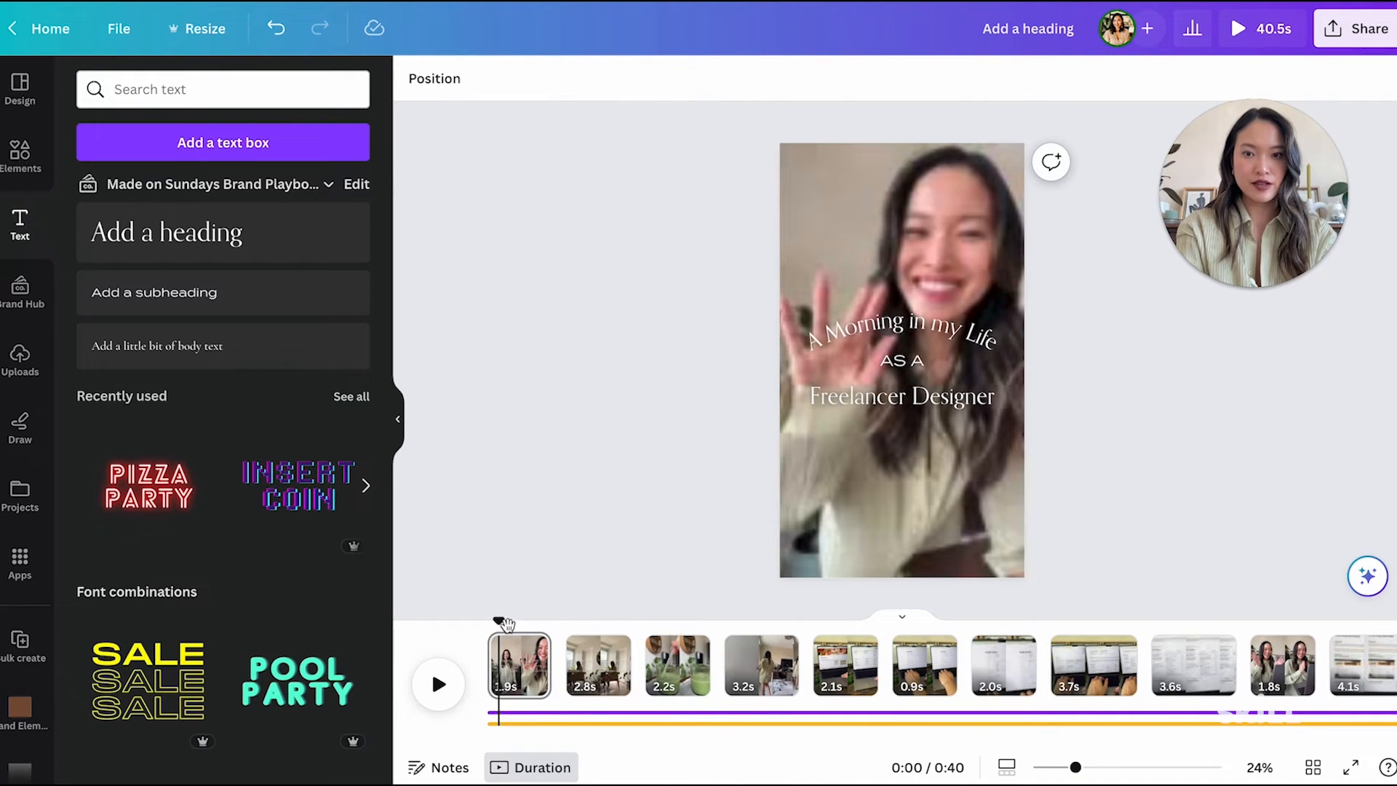
Step: Play the whole video from the beginning to review the title, clips and audio
click(495, 620)
key(space)
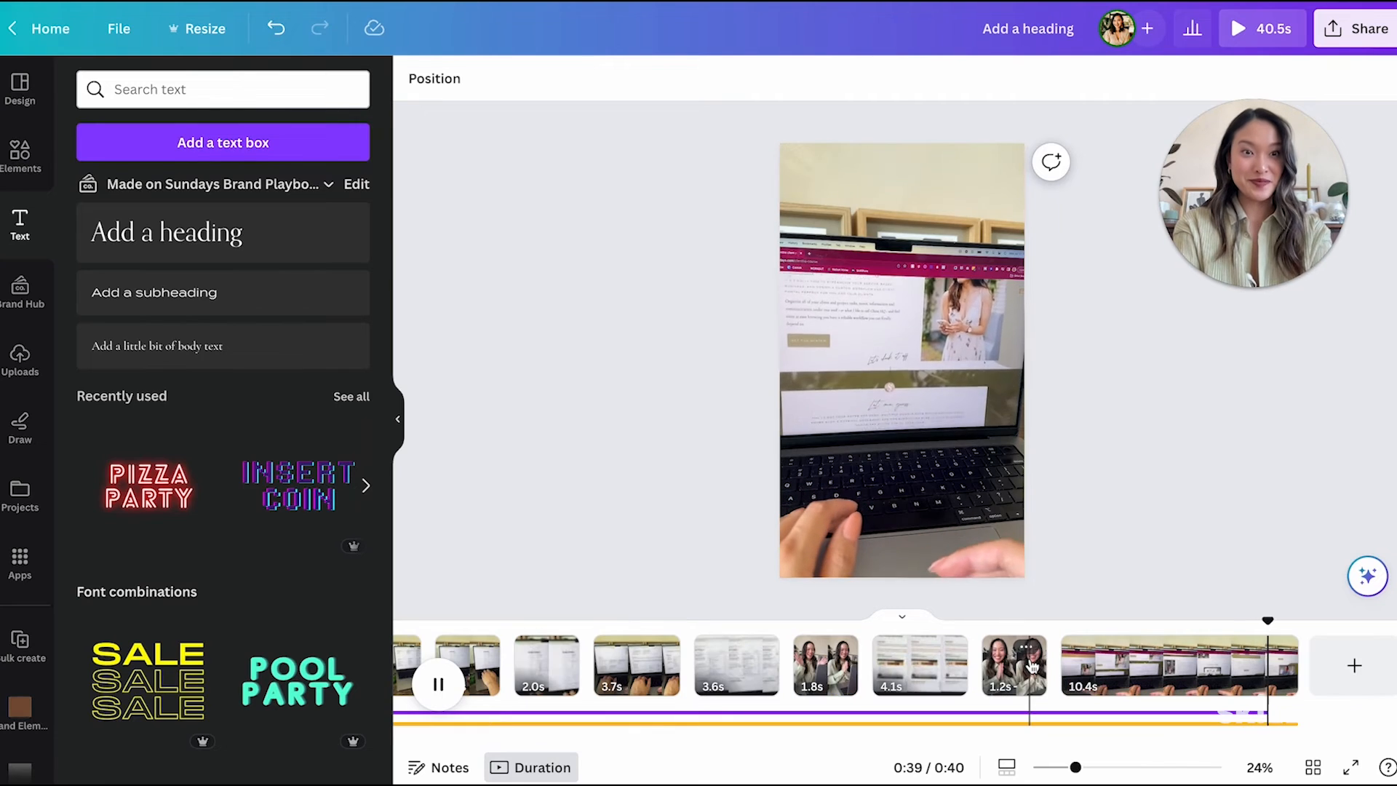
key(space)
click(1083, 483)
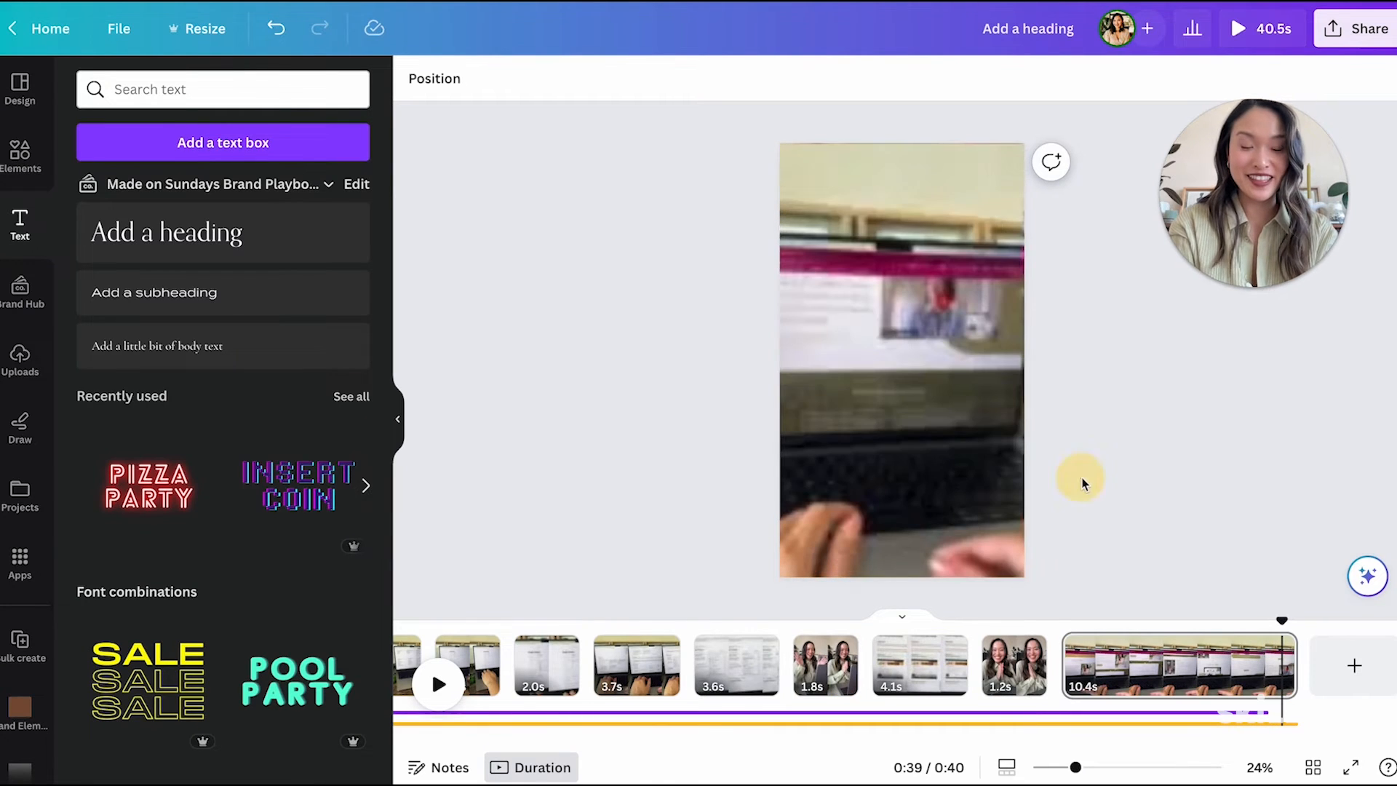
Step: Mute the 40.5 s audio track, leaving the volume setting unapplied to the other audio tracks
click(400, 422)
scroll(742, 712, left, 2)
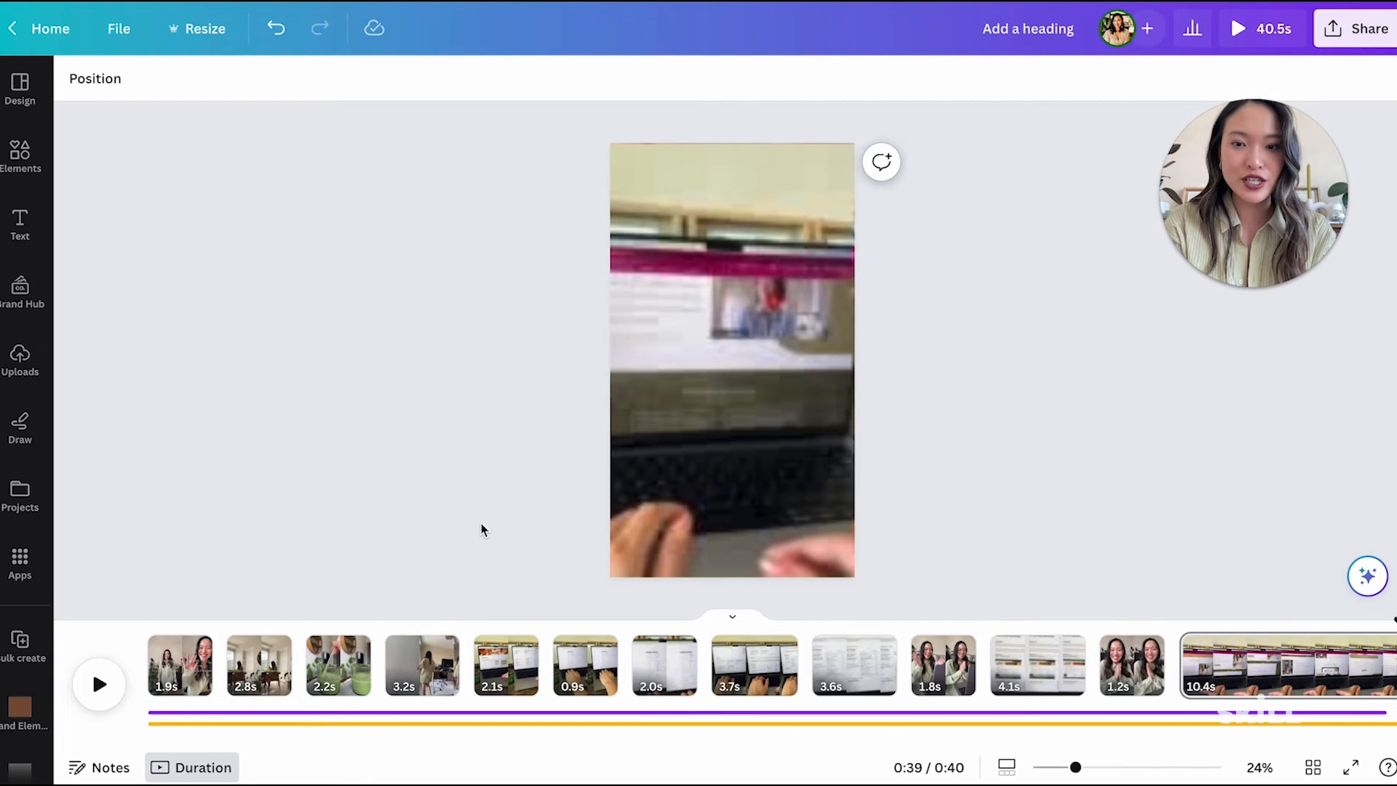
click(294, 713)
click(388, 675)
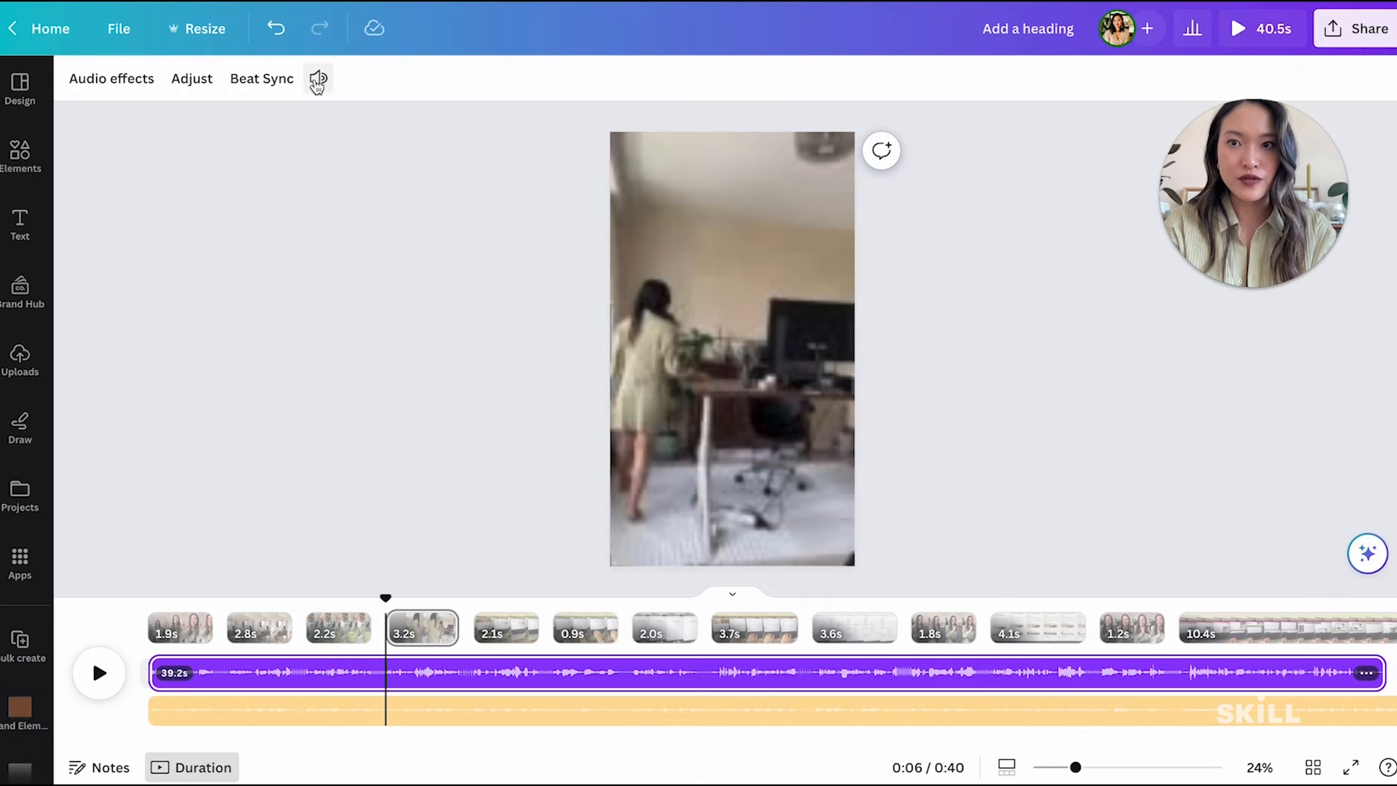
click(228, 717)
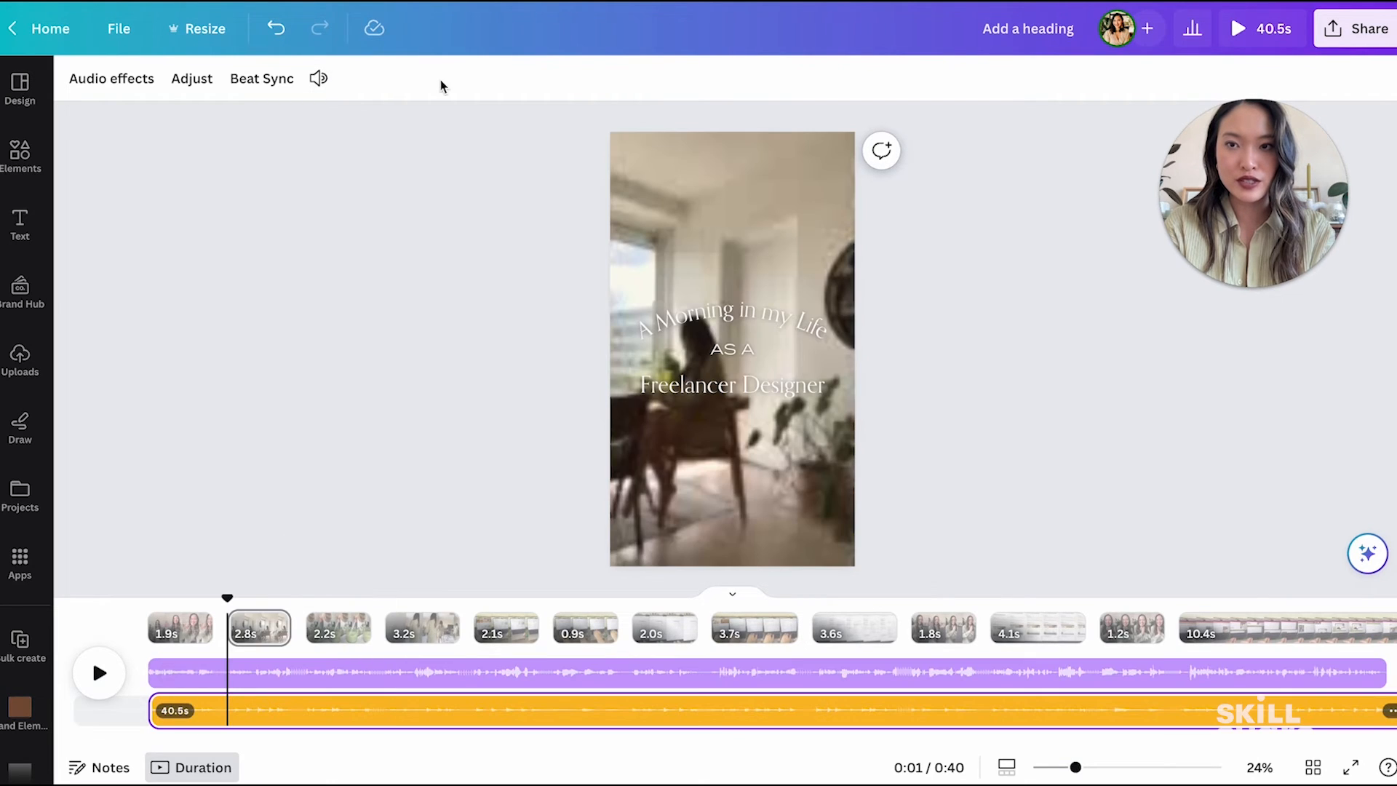
click(319, 78)
click(635, 141)
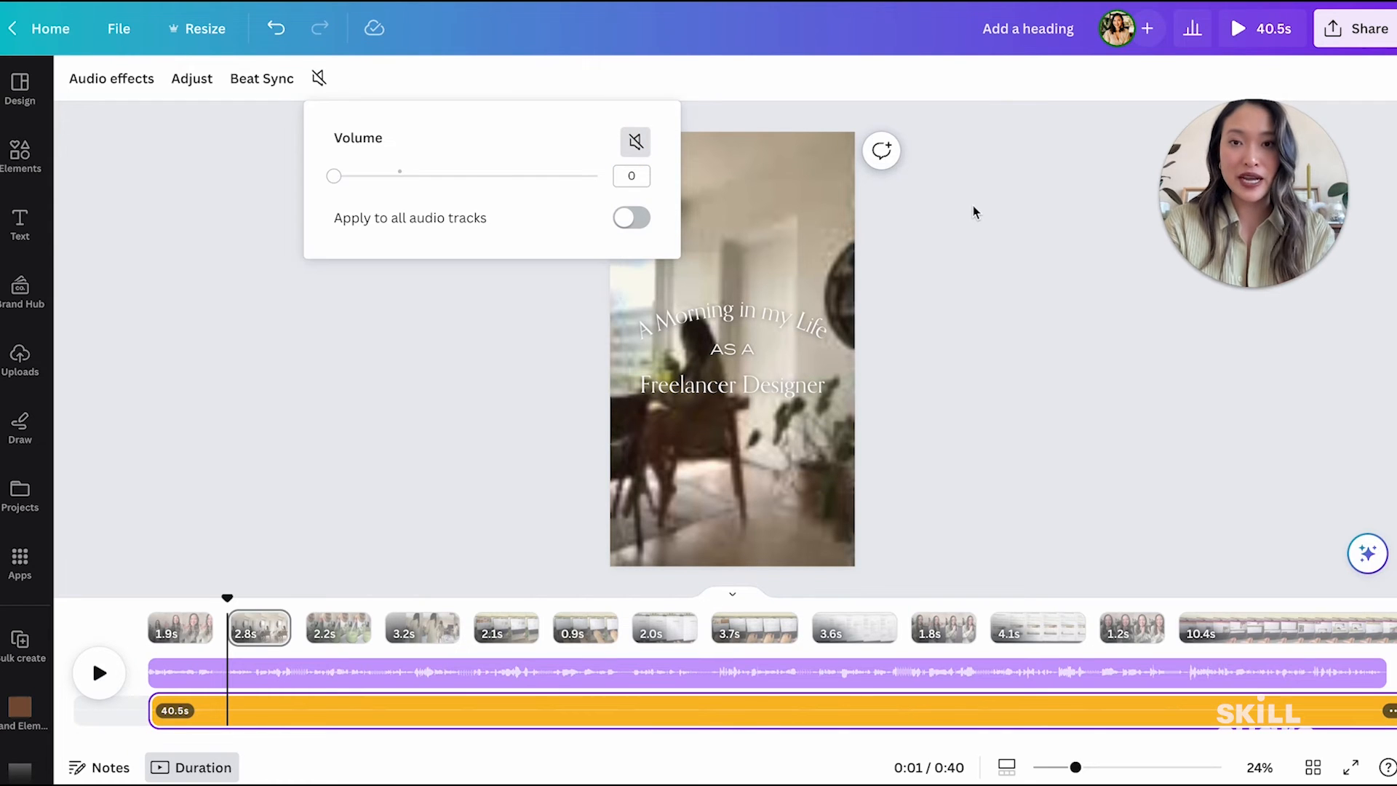
click(994, 225)
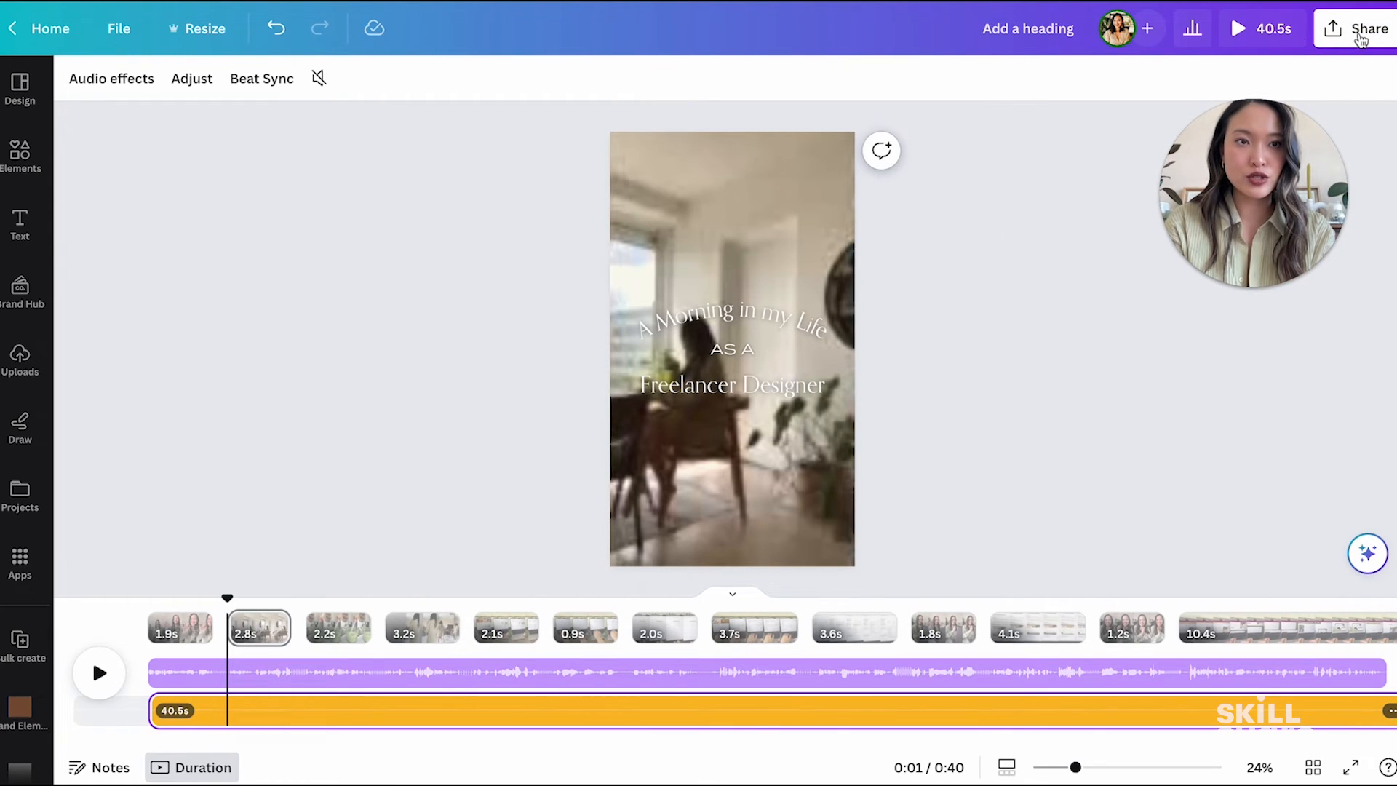
Step: Download all 13 pages as an MP4 video at 1080p (HD) and play the downloaded file
click(1360, 35)
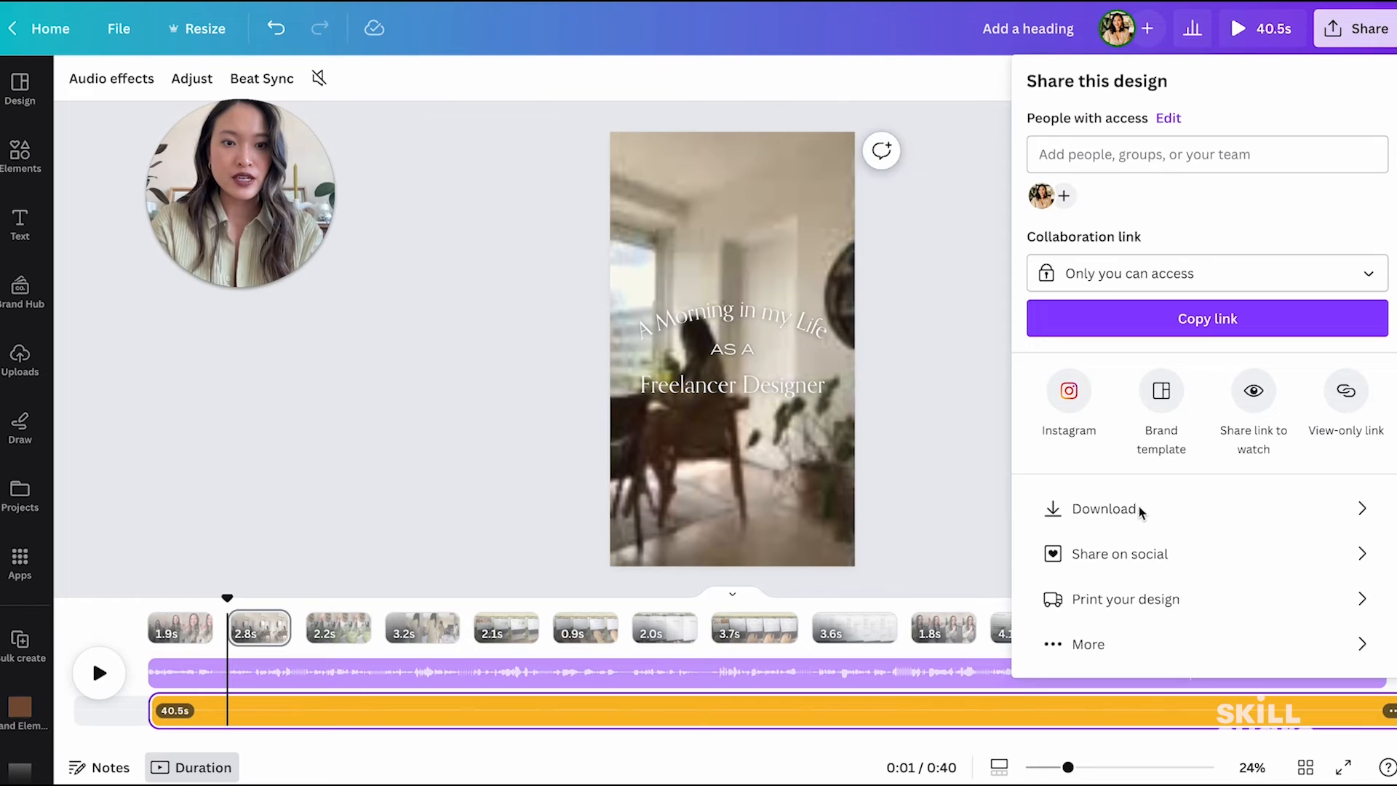
click(1135, 510)
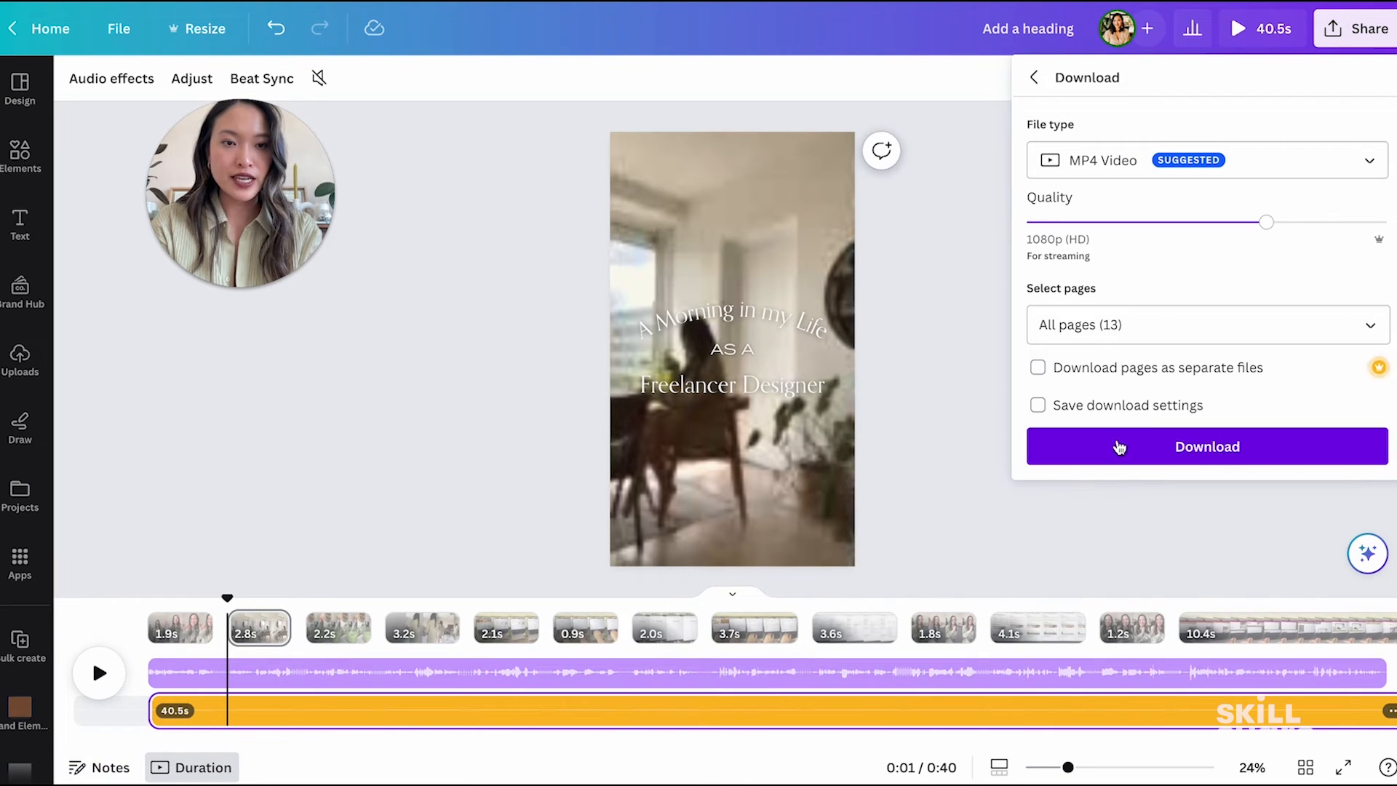
click(1142, 451)
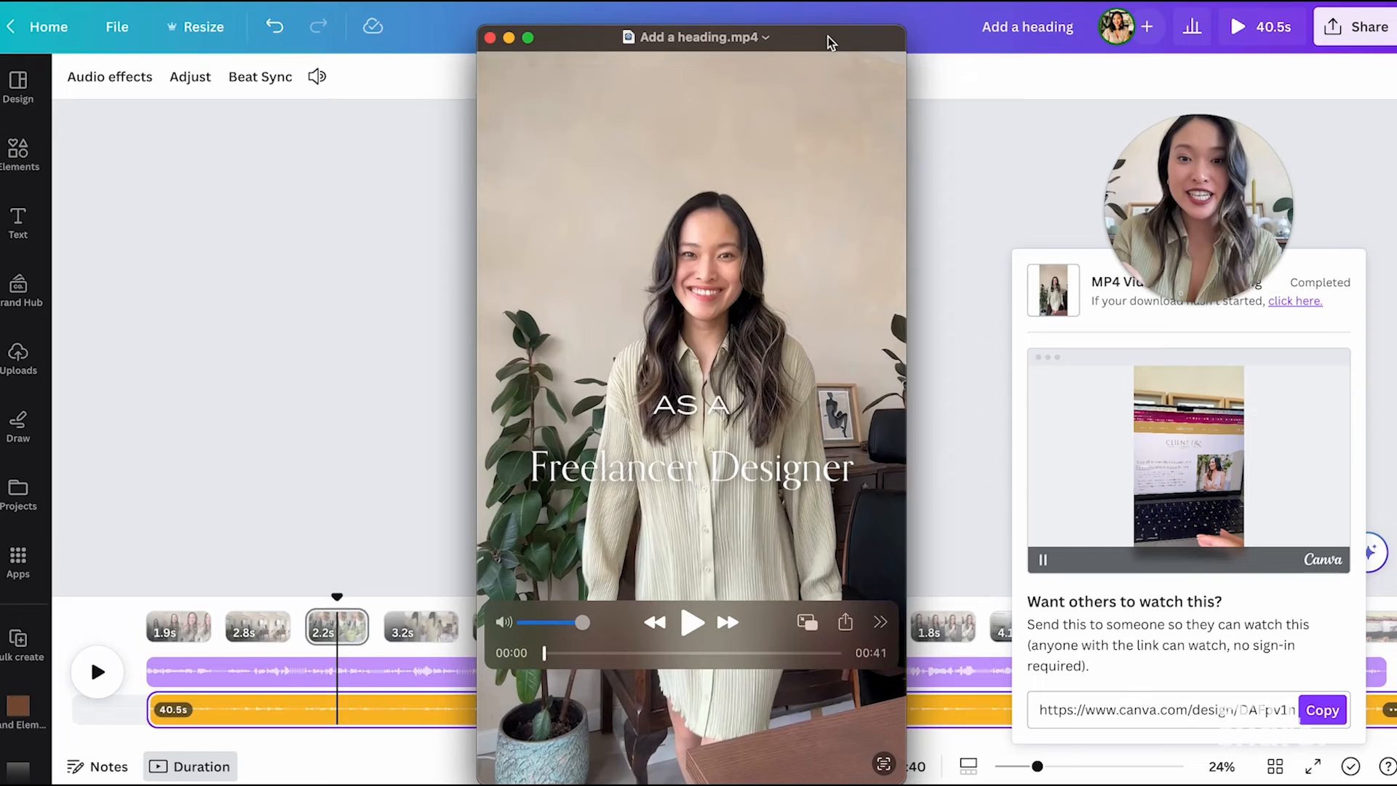
click(693, 623)
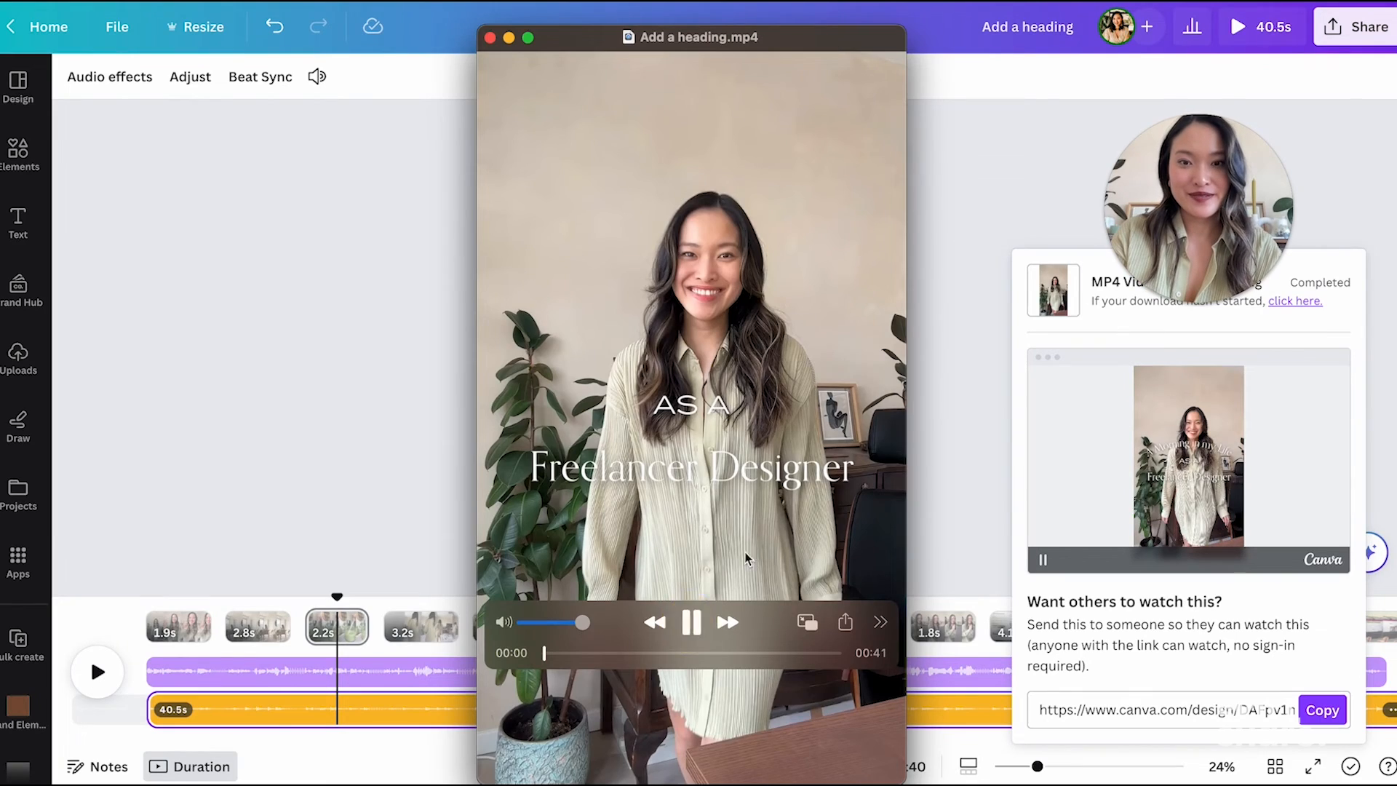